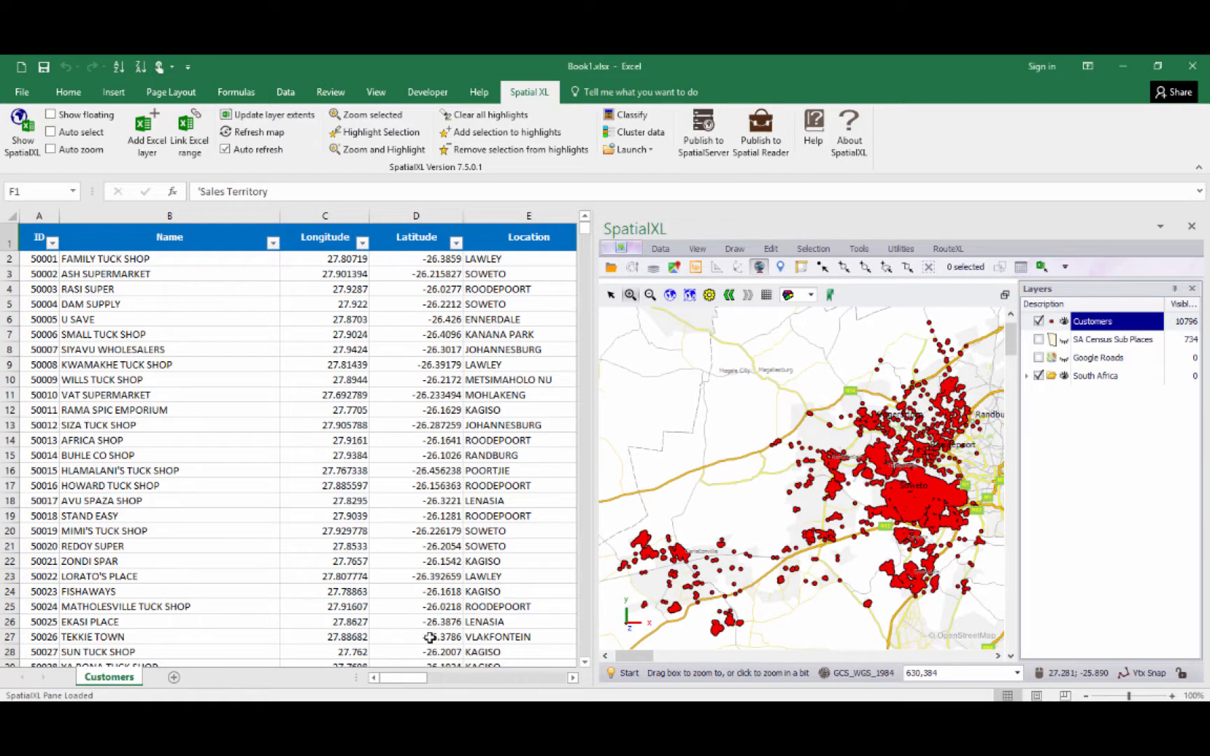
# Review the values available in the Sales Territory column's filter in the customer table
pyautogui.moveTo(415, 676); pyautogui.dragTo(435, 679)
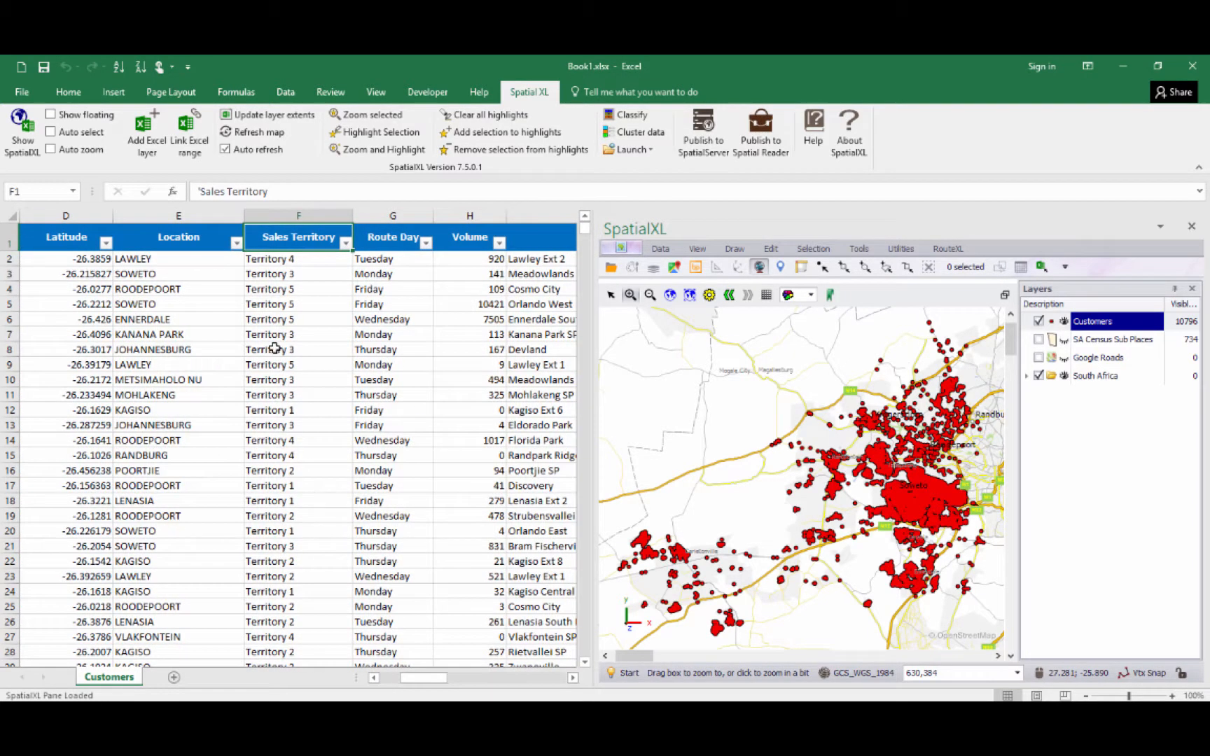
pyautogui.click(312, 292)
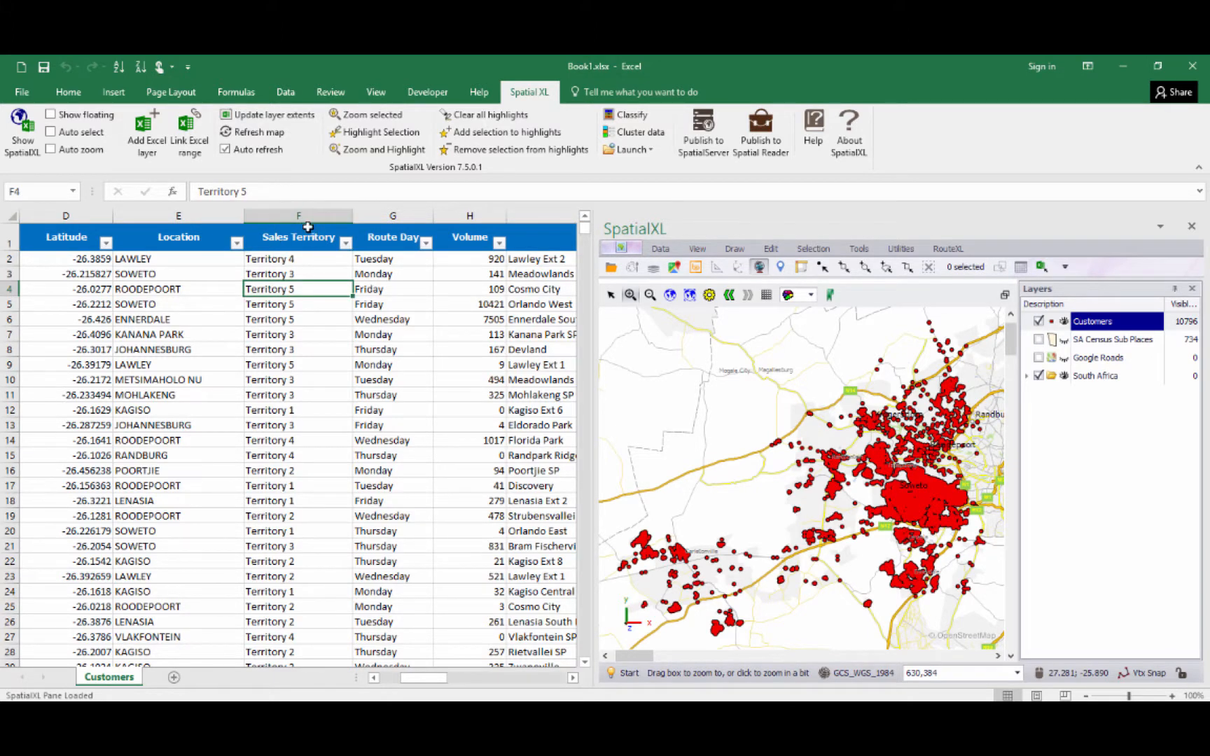
pyautogui.click(309, 235)
pyautogui.click(346, 243)
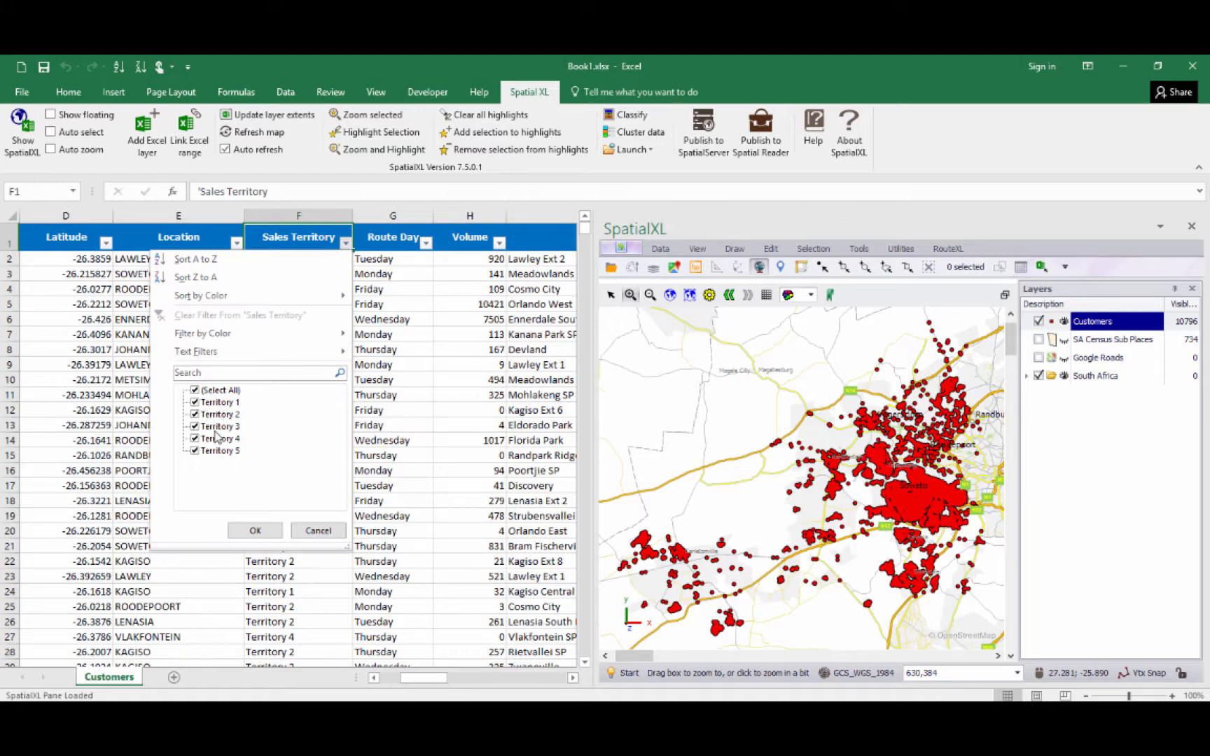
pyautogui.click(396, 397)
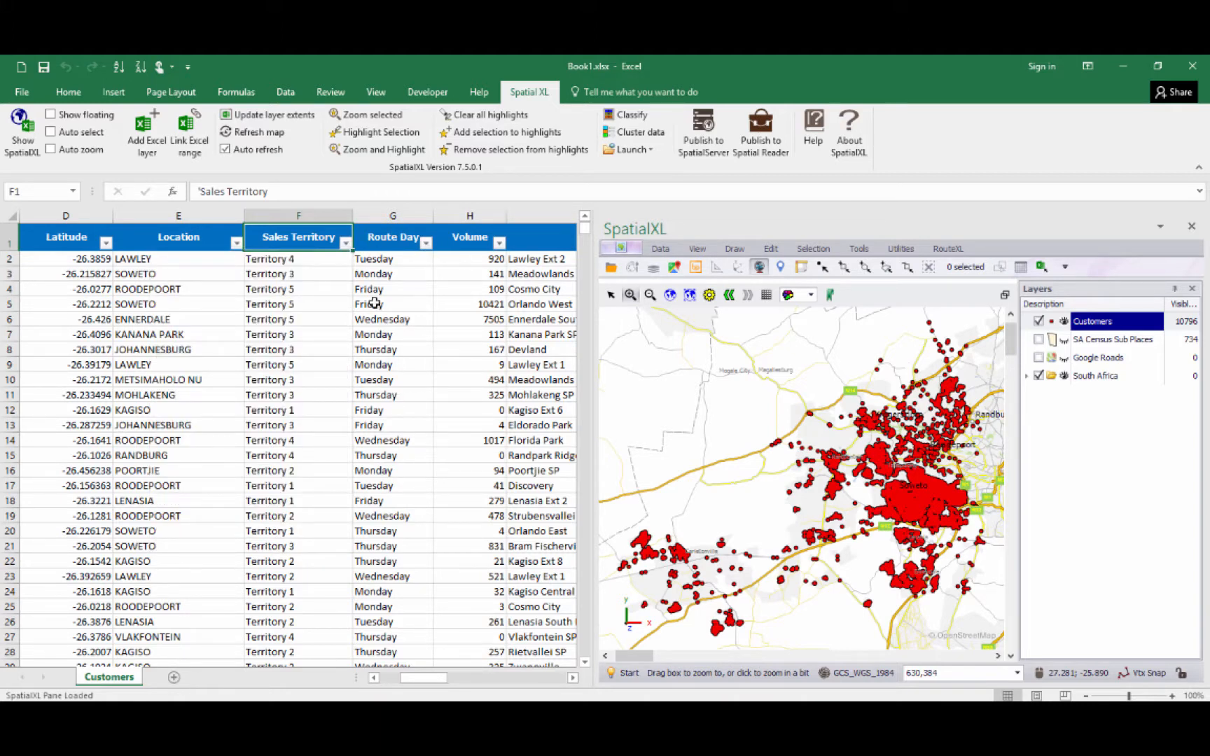
# Review the filter values of the Route Day and Volume columns without filtering any rows
pyautogui.click(424, 243)
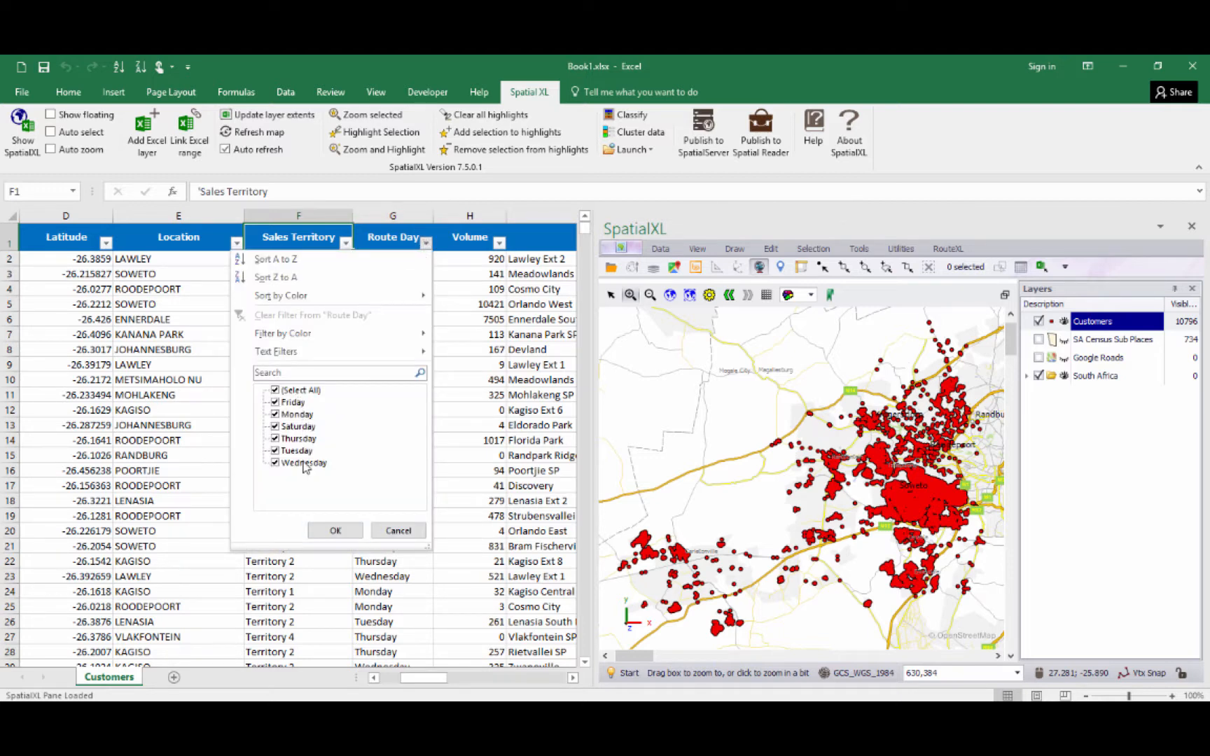
pyautogui.click(335, 530)
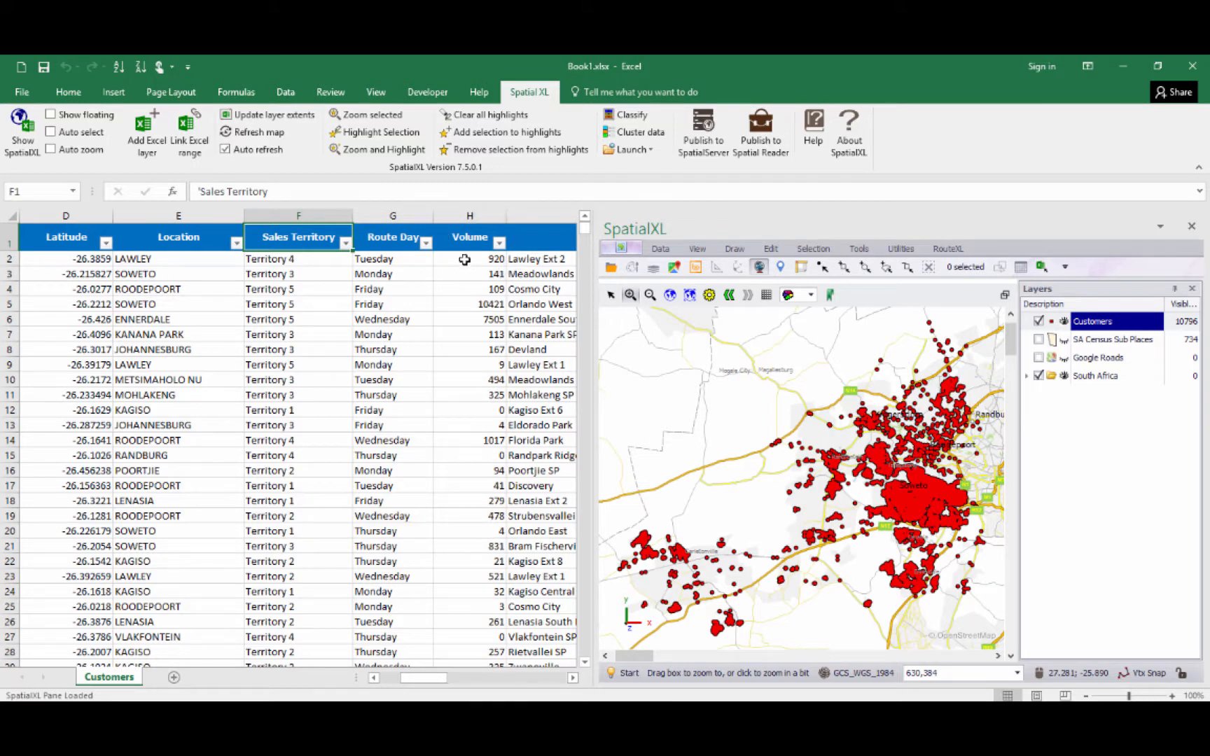
pyautogui.click(499, 243)
pyautogui.moveTo(496, 410)
pyautogui.mouseDown()
pyautogui.moveTo(498, 508)
pyautogui.moveTo(492, 402)
pyautogui.mouseUp()
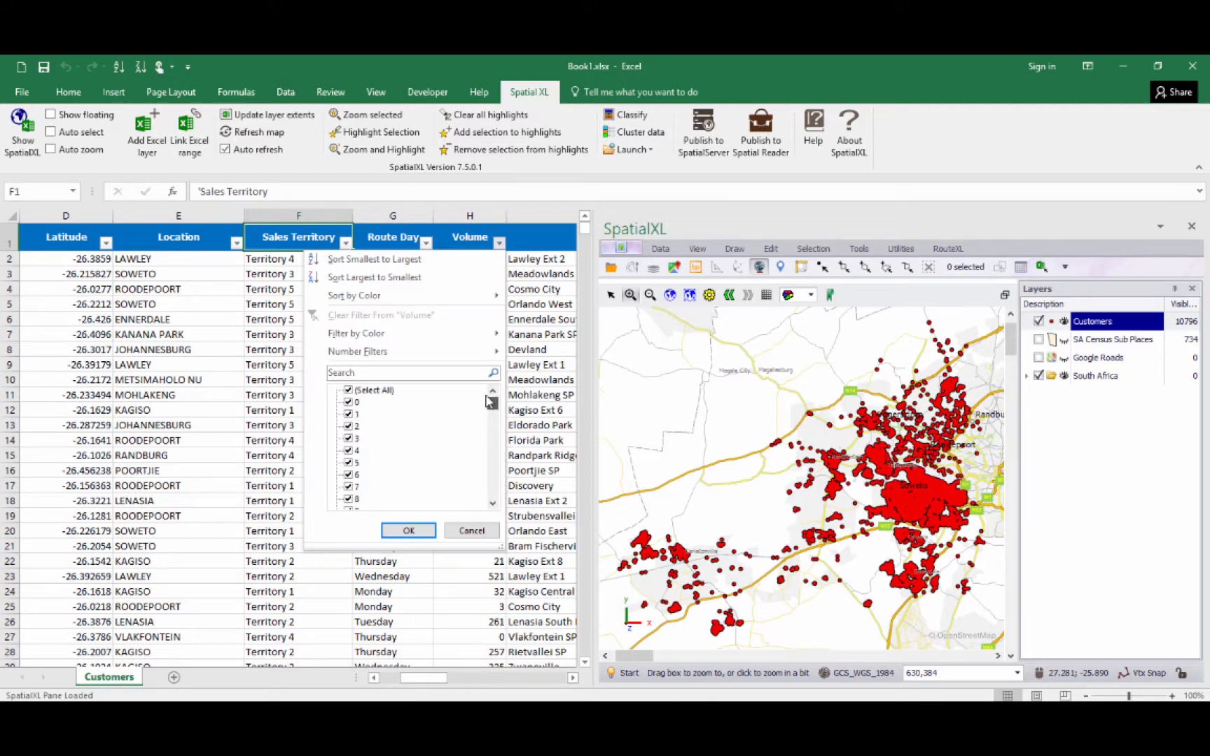
pyautogui.click(518, 449)
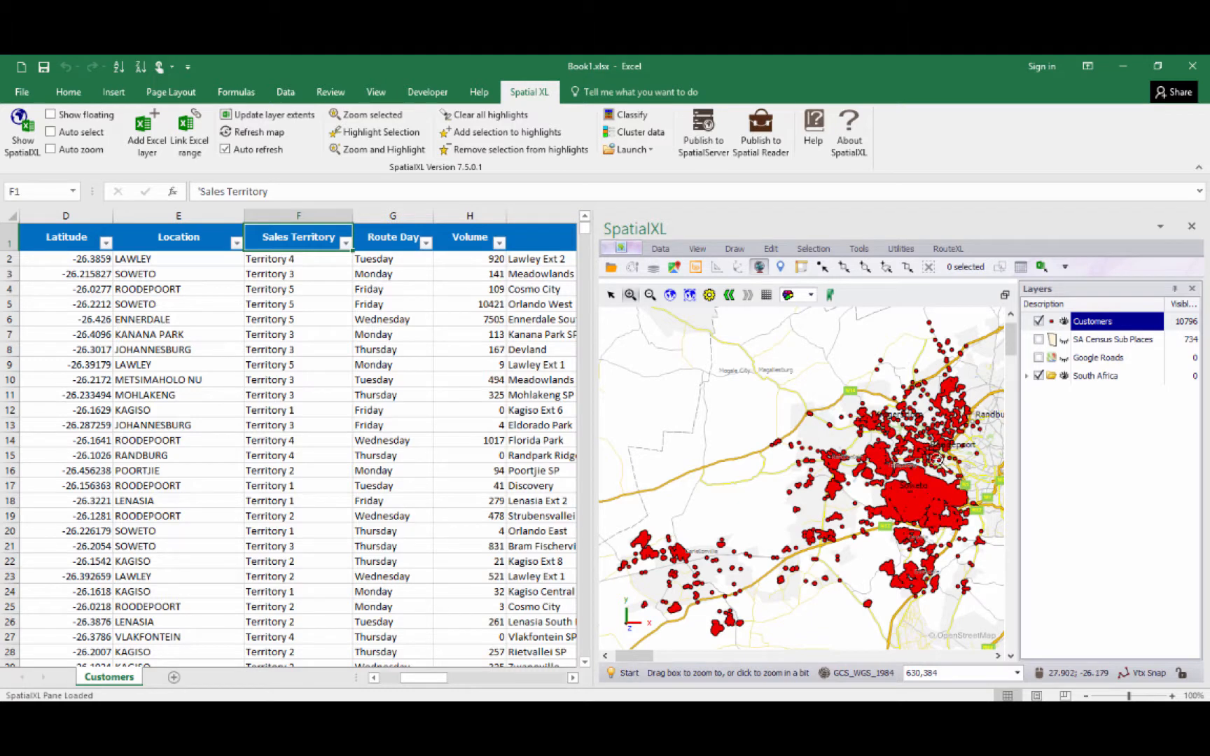
# Apply the Sales Territory theme to the Customers layer and compare its classes with the Sales Territory column's filter values
pyautogui.rightClick(1087, 324)
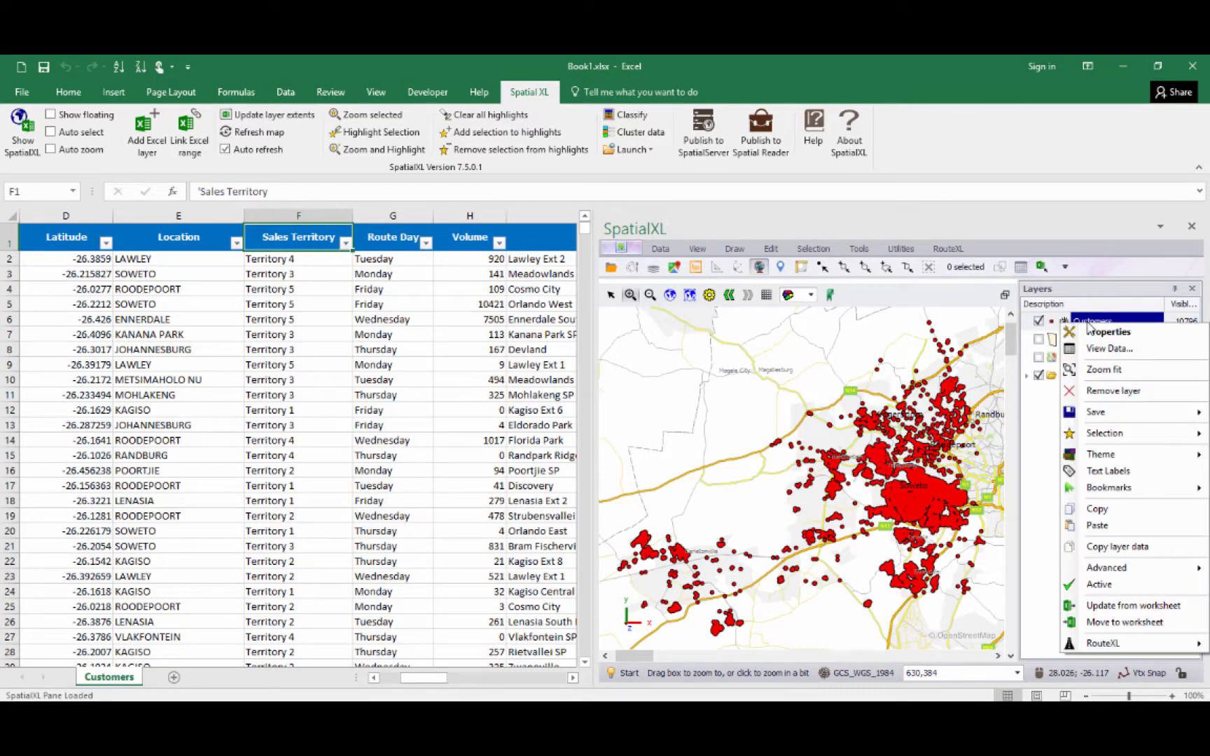
pyautogui.moveTo(1116, 460)
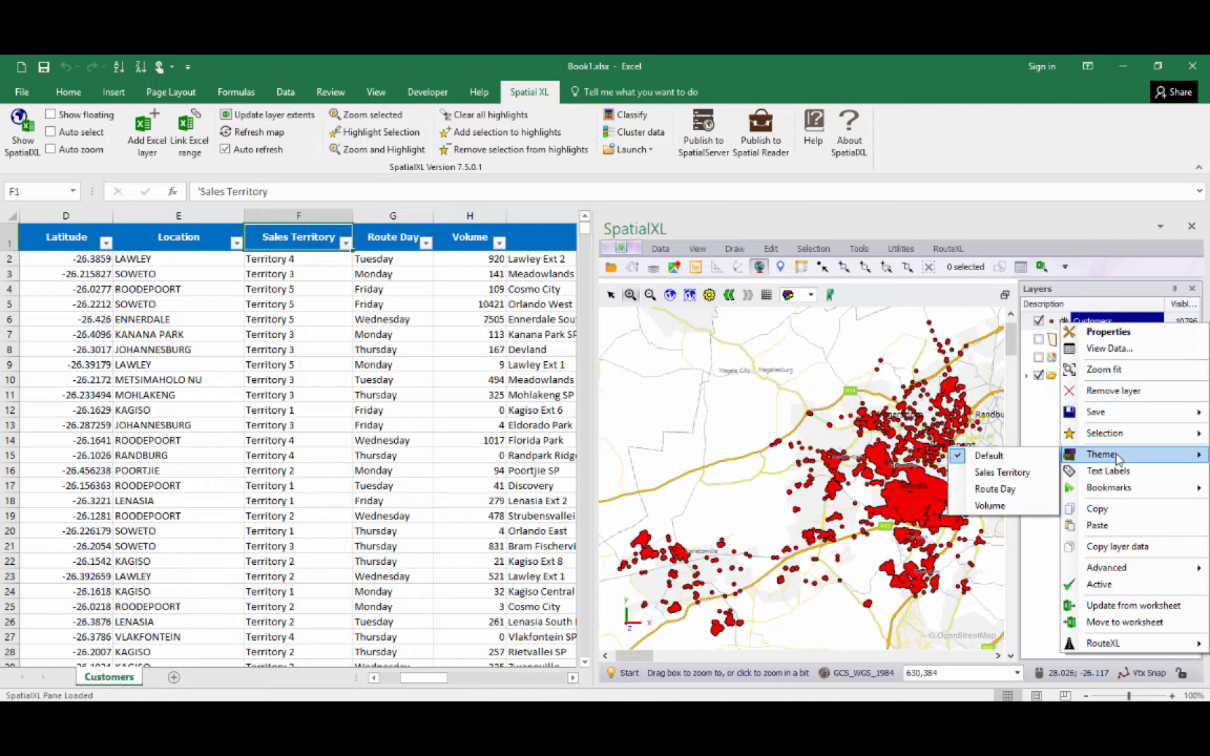
pyautogui.click(1003, 474)
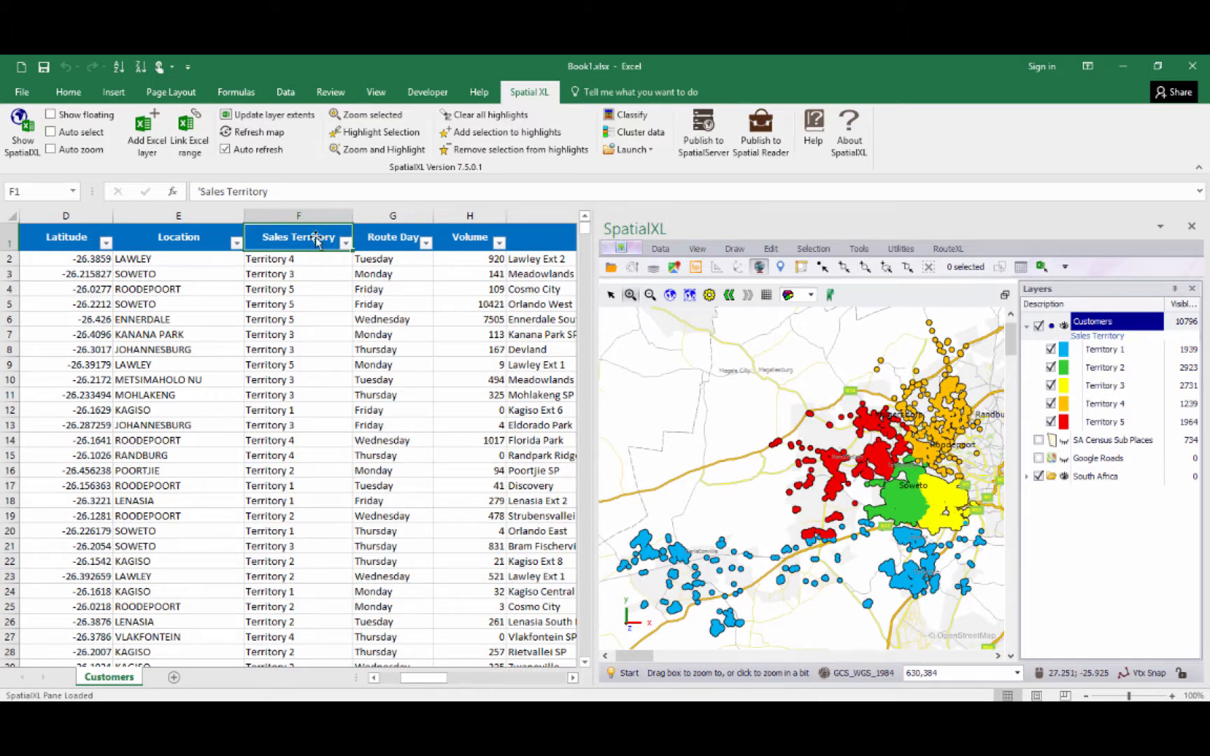
pyautogui.click(345, 242)
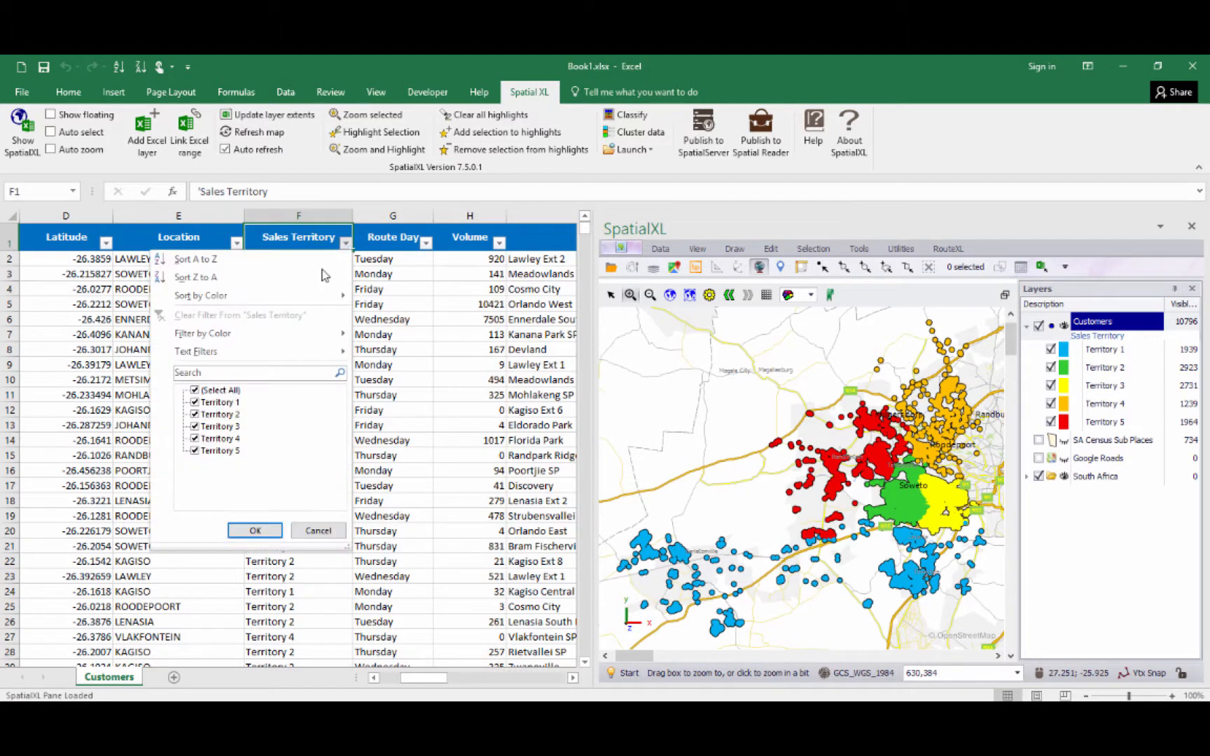
pyautogui.click(379, 412)
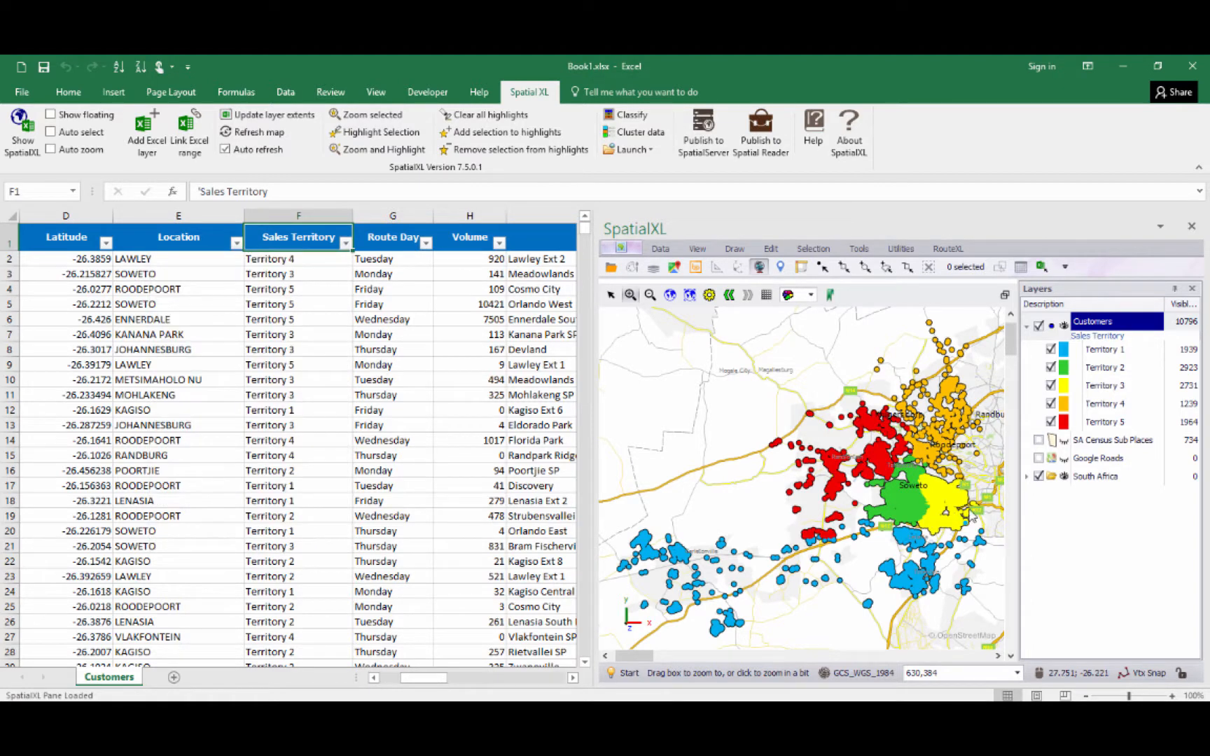
# Hide Territory 1, Territory 2 and Territory 3 on the map, and show all three again
pyautogui.click(1051, 349)
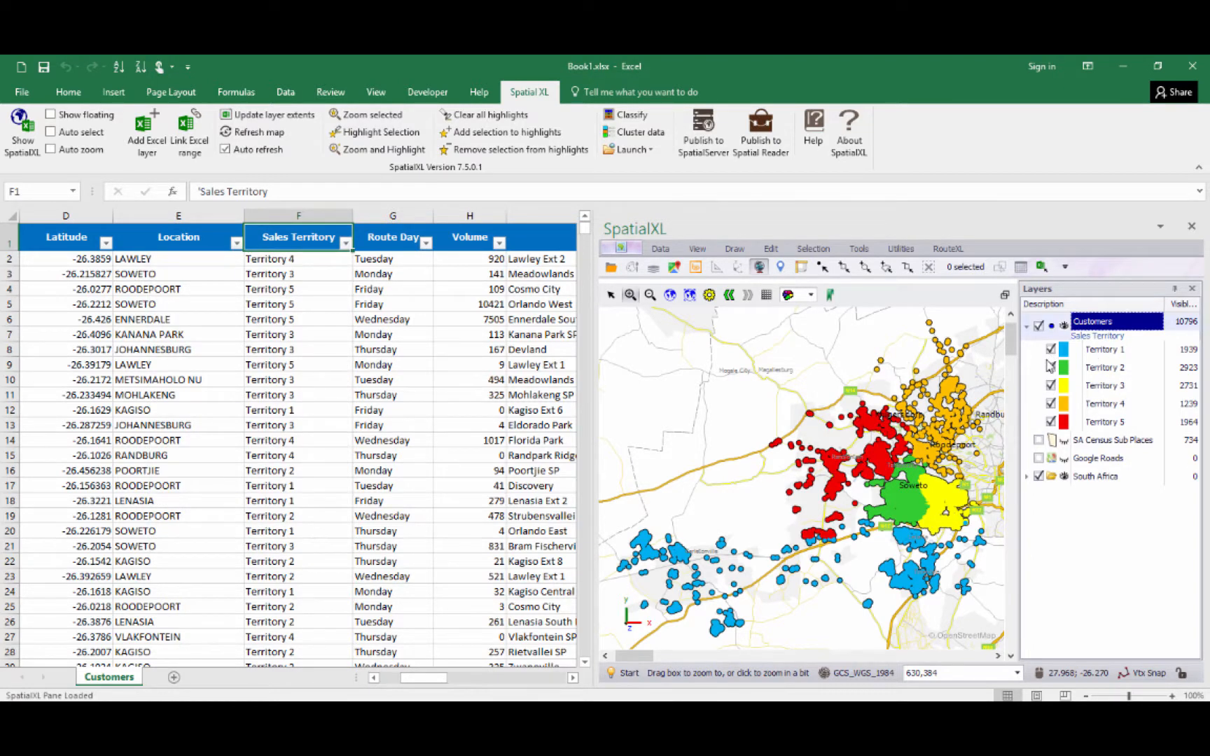
pyautogui.click(1051, 367)
pyautogui.click(1050, 385)
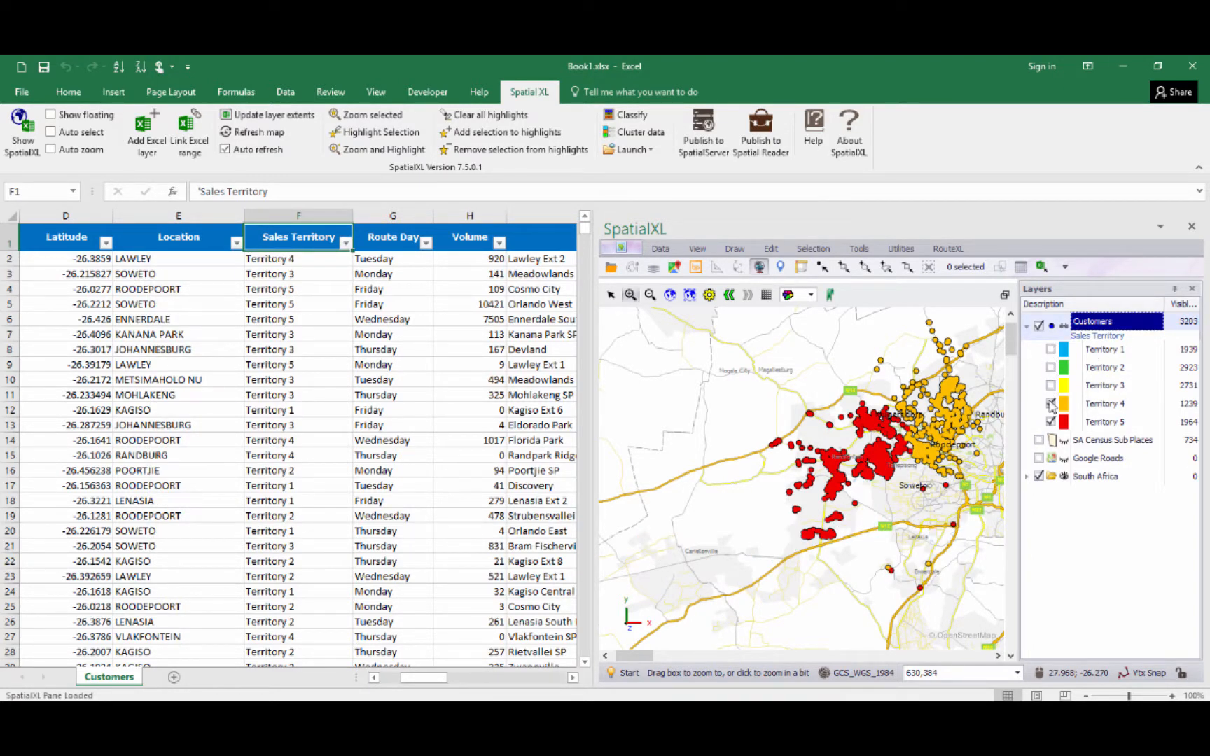
pyautogui.click(1050, 385)
pyautogui.click(1050, 367)
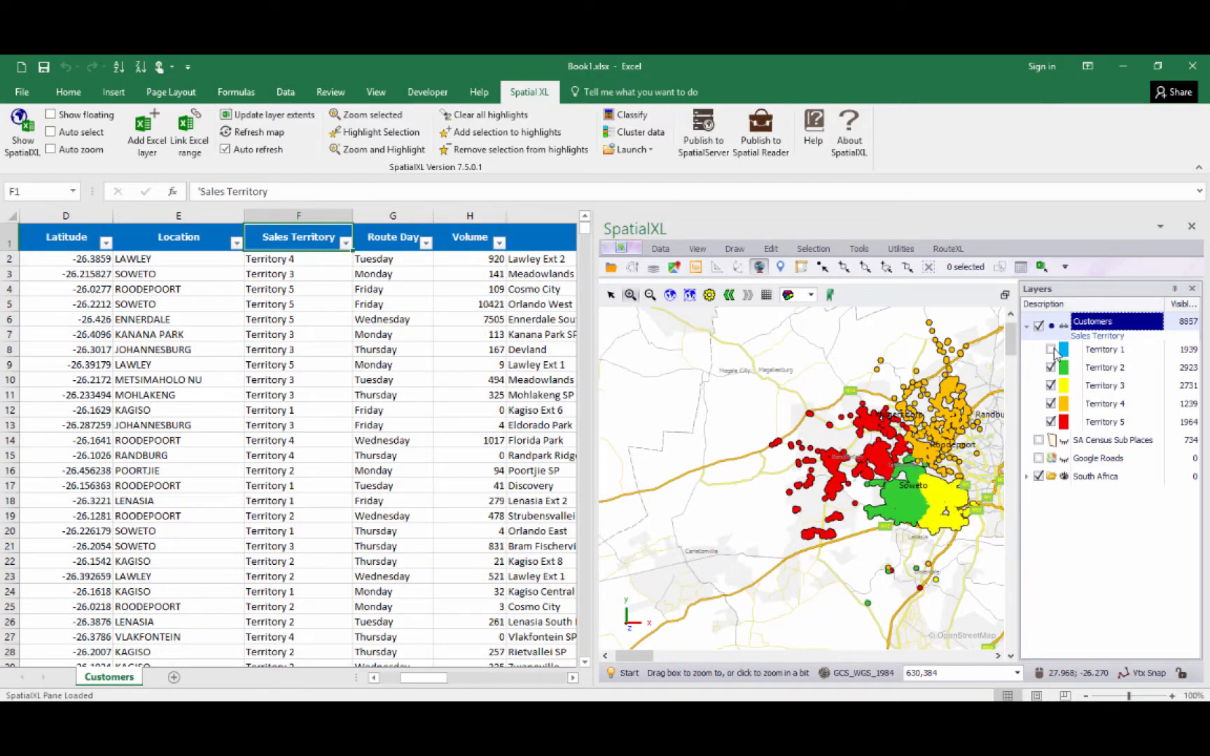
pyautogui.click(1050, 349)
# Switch the Customers layer's theme to Route Day and after that to Volume
pyautogui.rightClick(1062, 322)
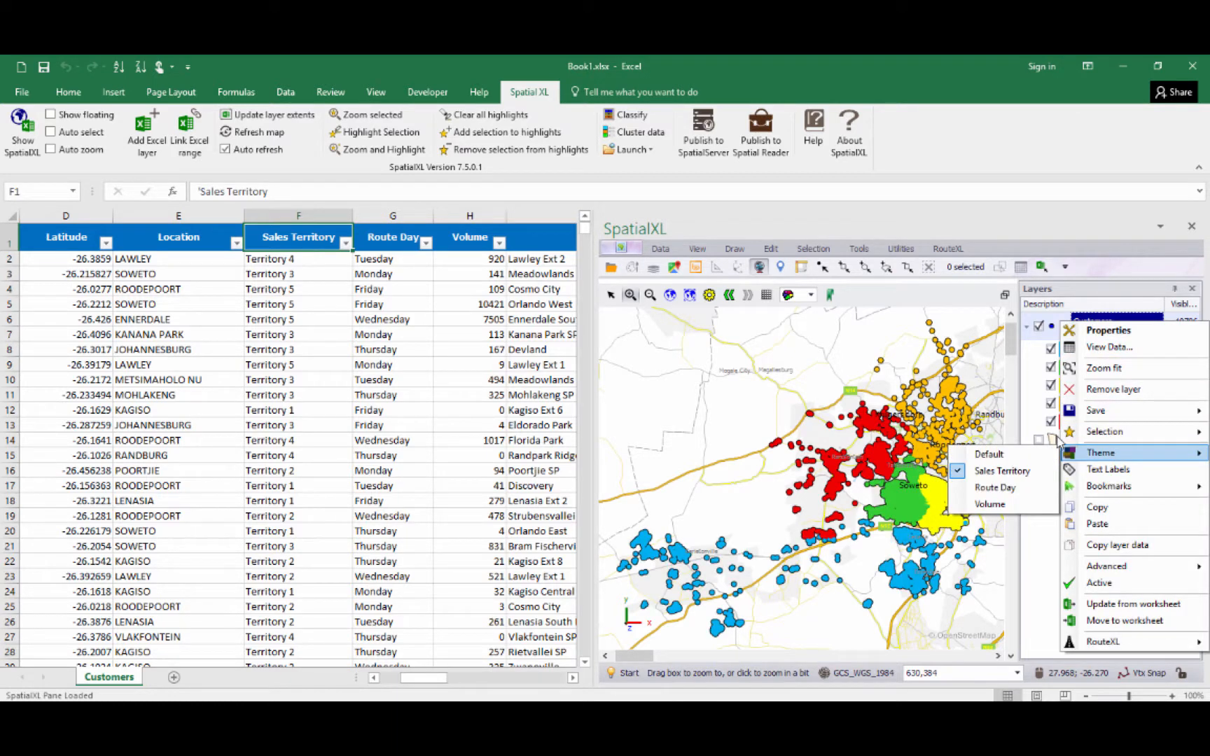
pyautogui.click(1005, 488)
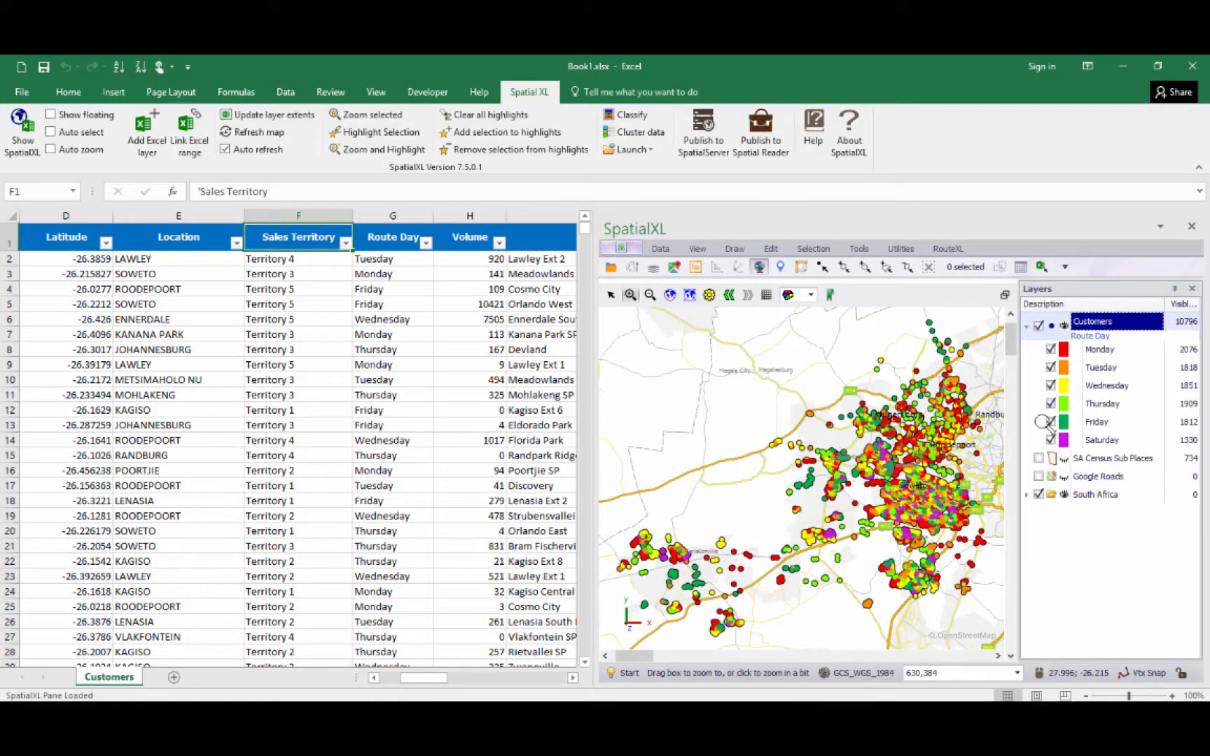
pyautogui.rightClick(1091, 321)
pyautogui.moveTo(1117, 452)
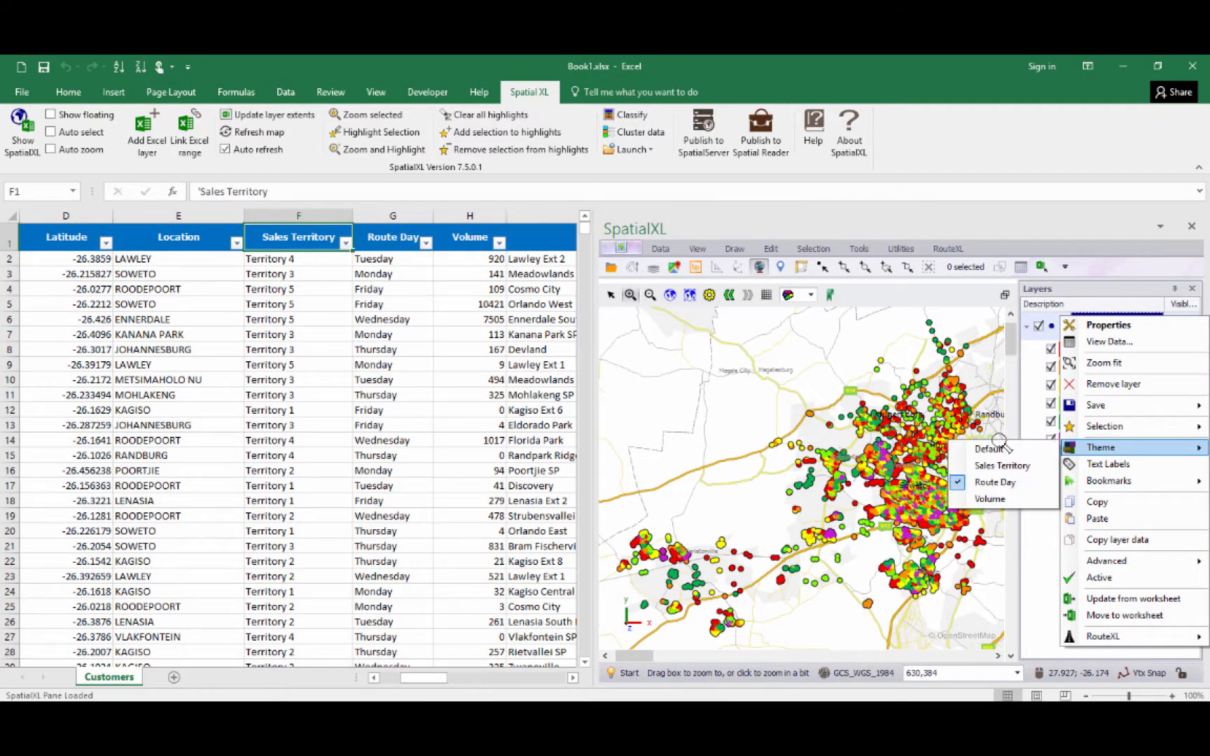
pyautogui.click(994, 499)
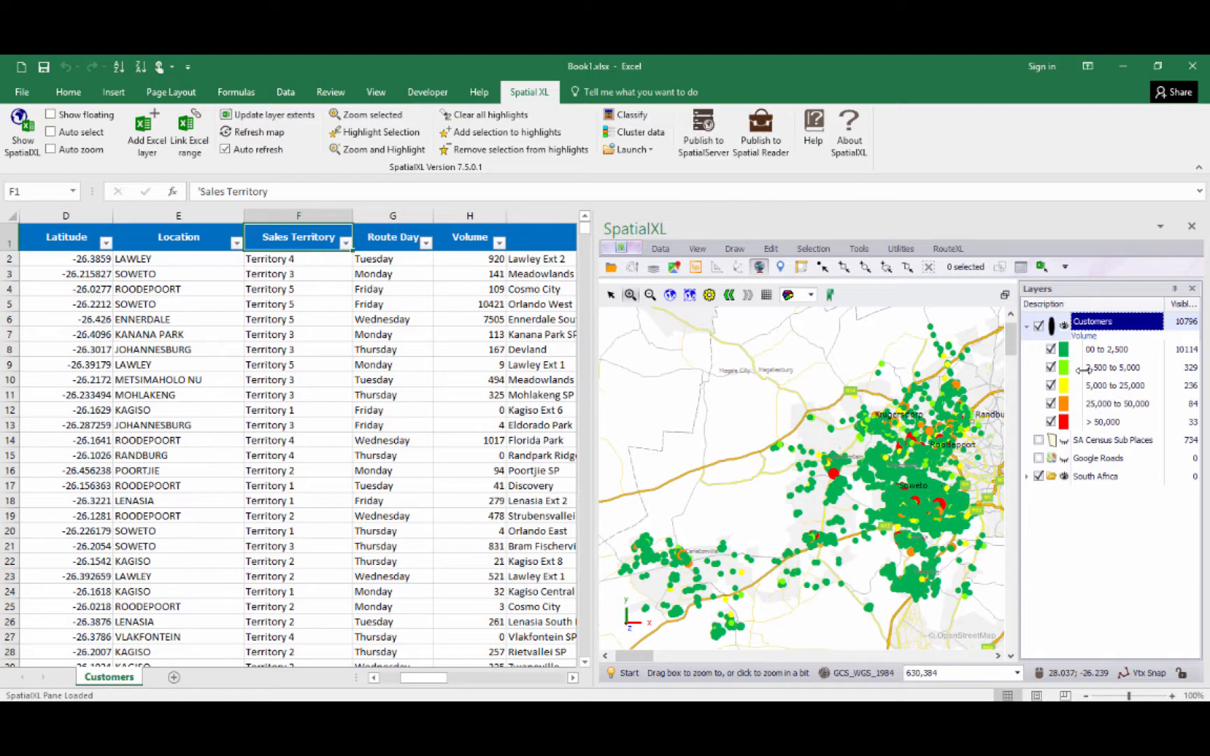
# Isolate the > 50,000 volume class on the map by hiding the four lower classes, and show them all again
pyautogui.click(1052, 349)
pyautogui.click(1051, 367)
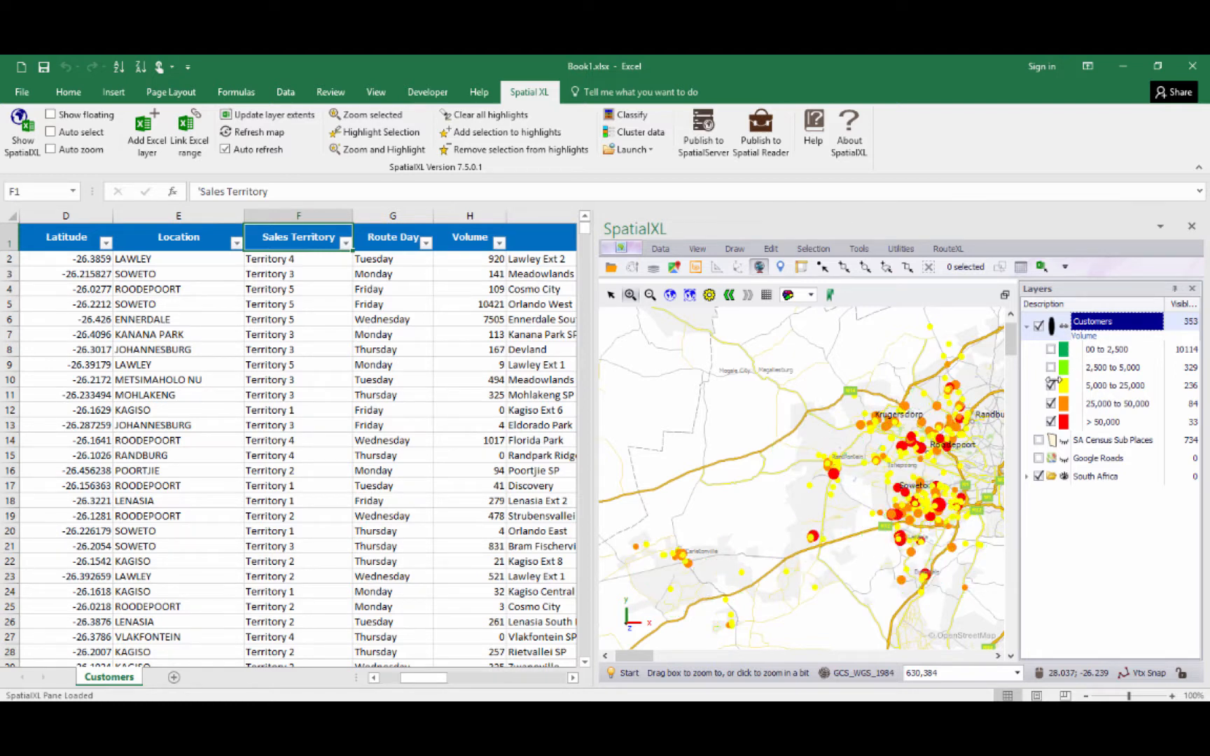
pyautogui.click(1051, 385)
pyautogui.click(1051, 403)
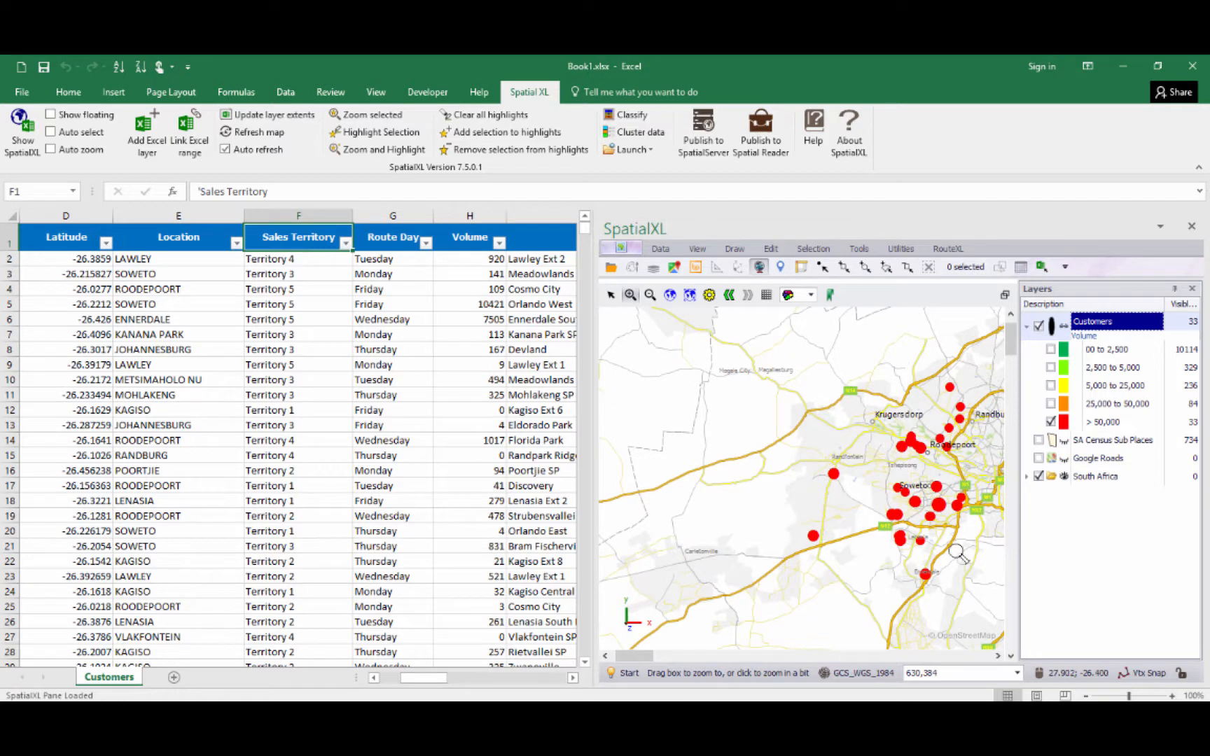
pyautogui.click(1051, 403)
pyautogui.click(1051, 385)
pyautogui.click(1051, 367)
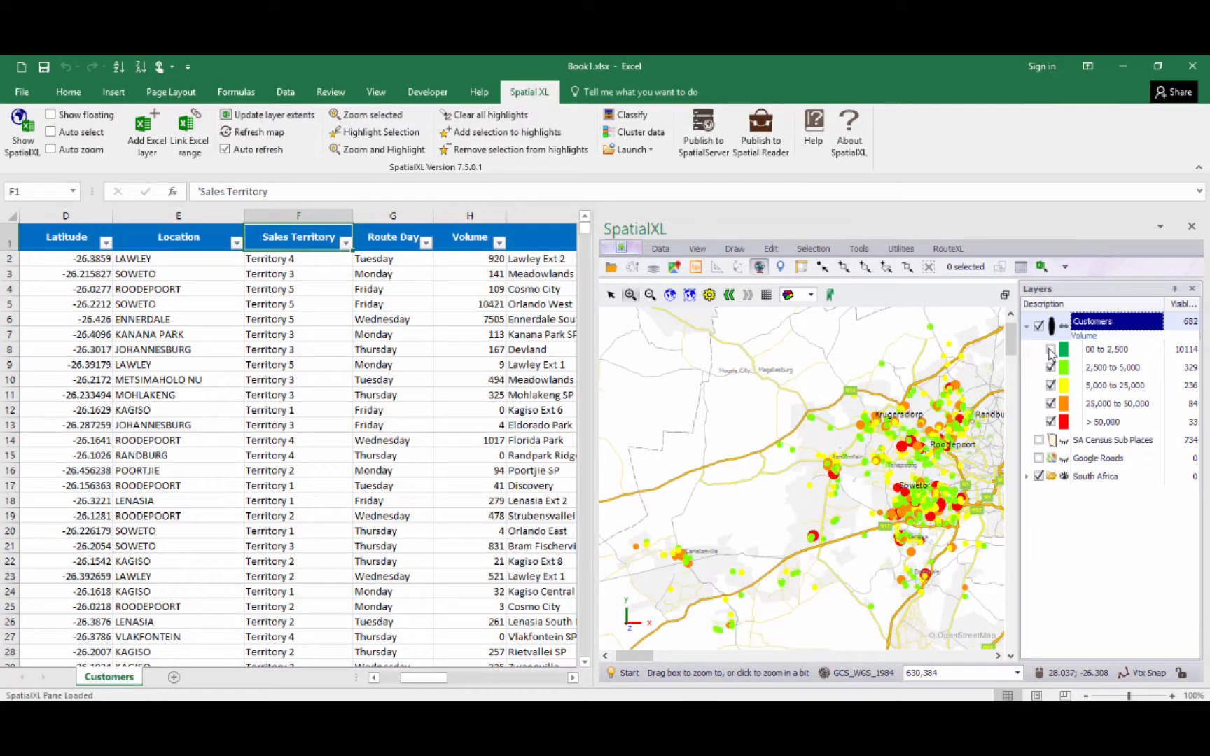
pyautogui.click(1051, 350)
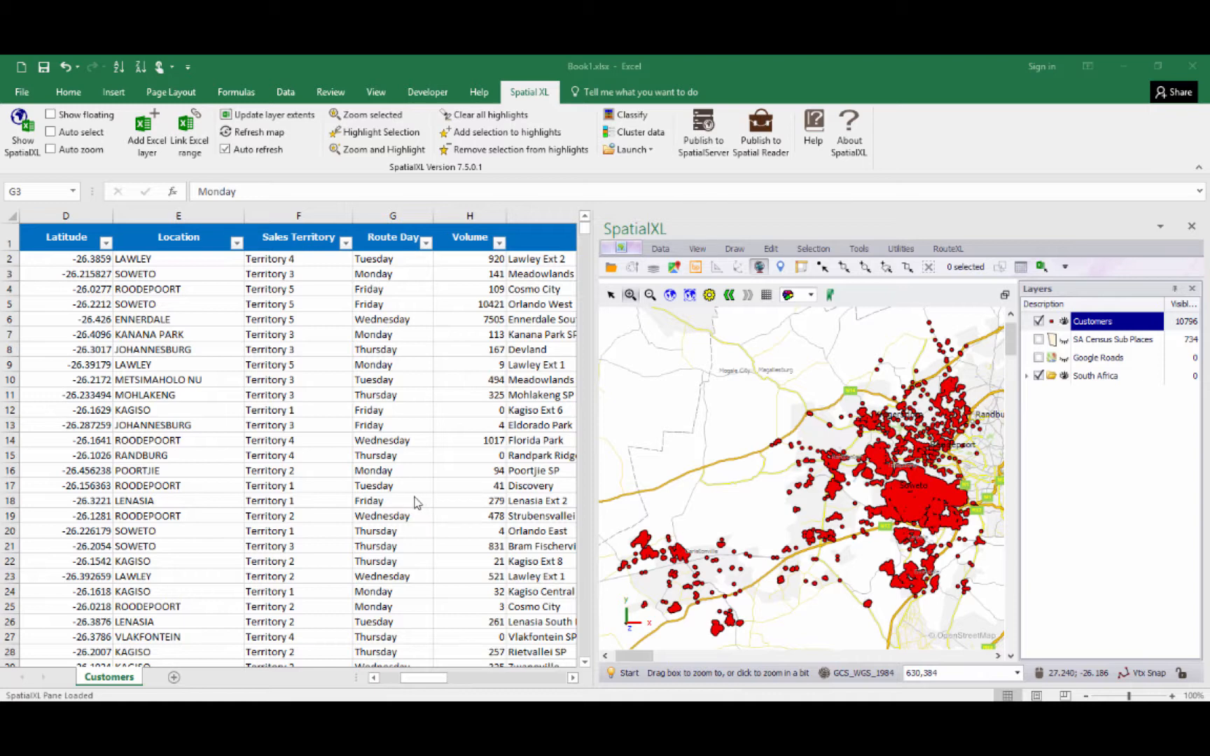
# Create a new theme named Sales Territory in the Customers layer's thematic properties
pyautogui.click(297, 244)
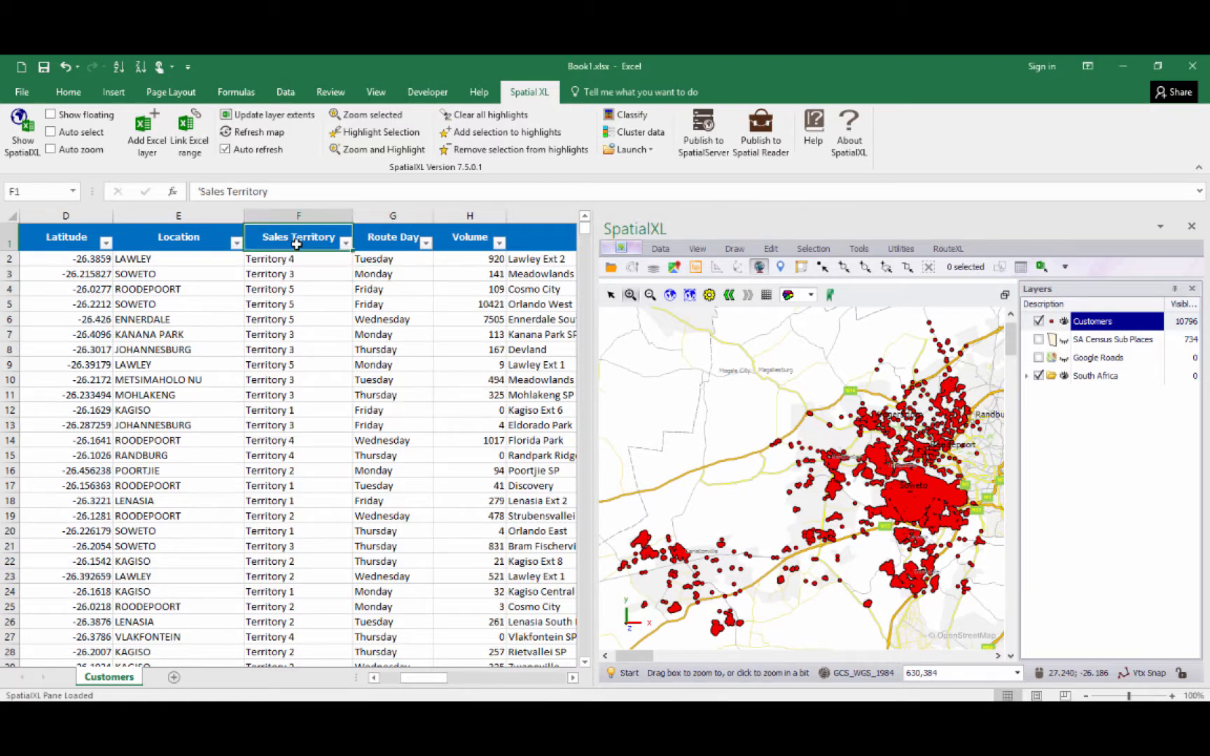
pyautogui.click(409, 256)
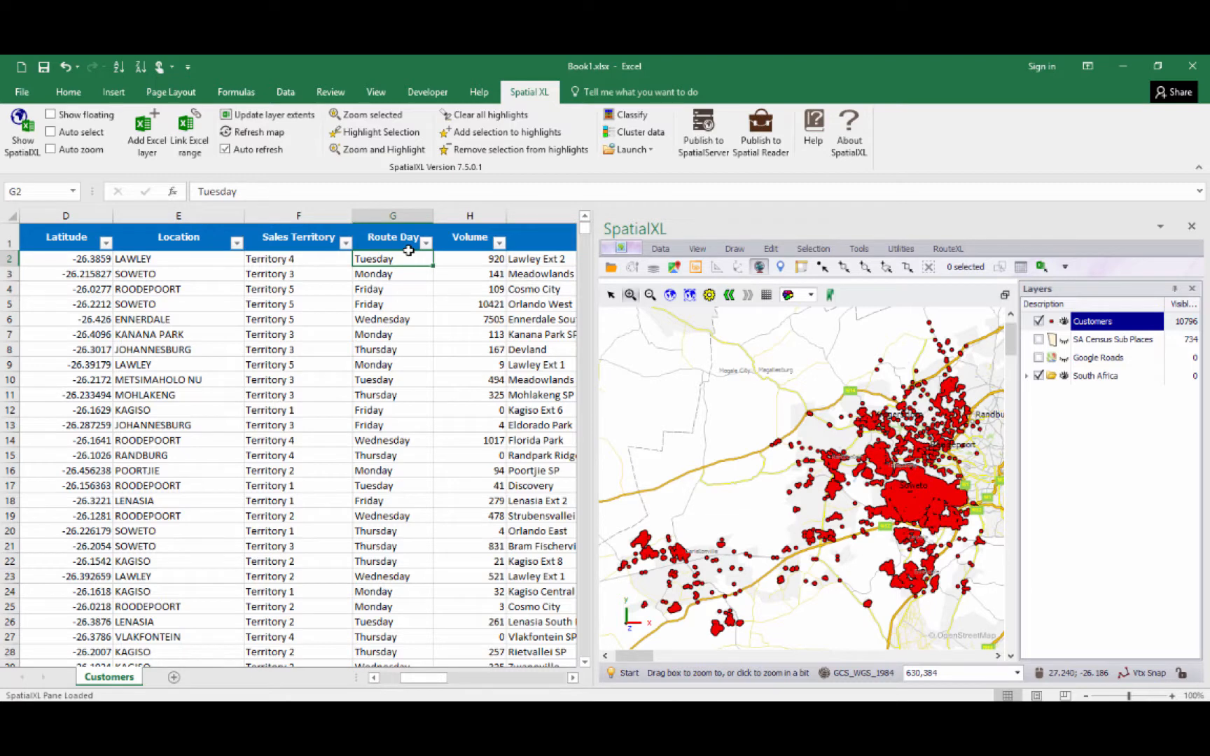
pyautogui.rightClick(1087, 327)
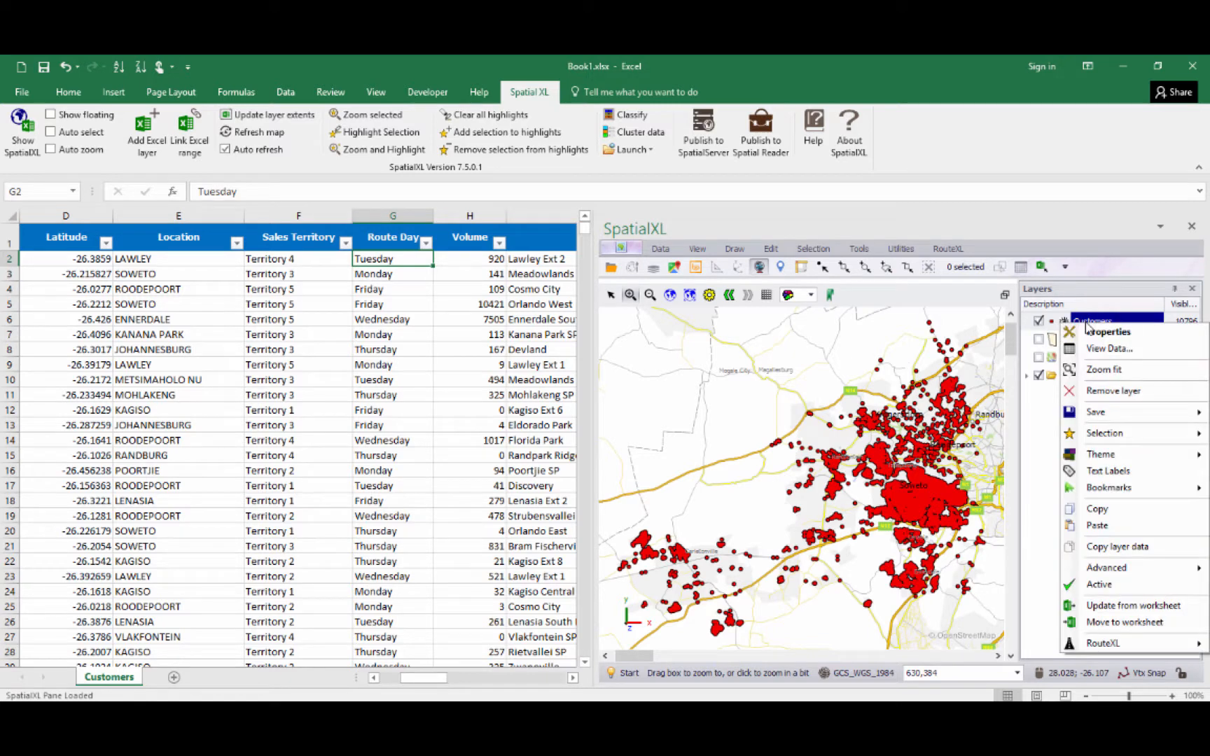
pyautogui.click(1122, 336)
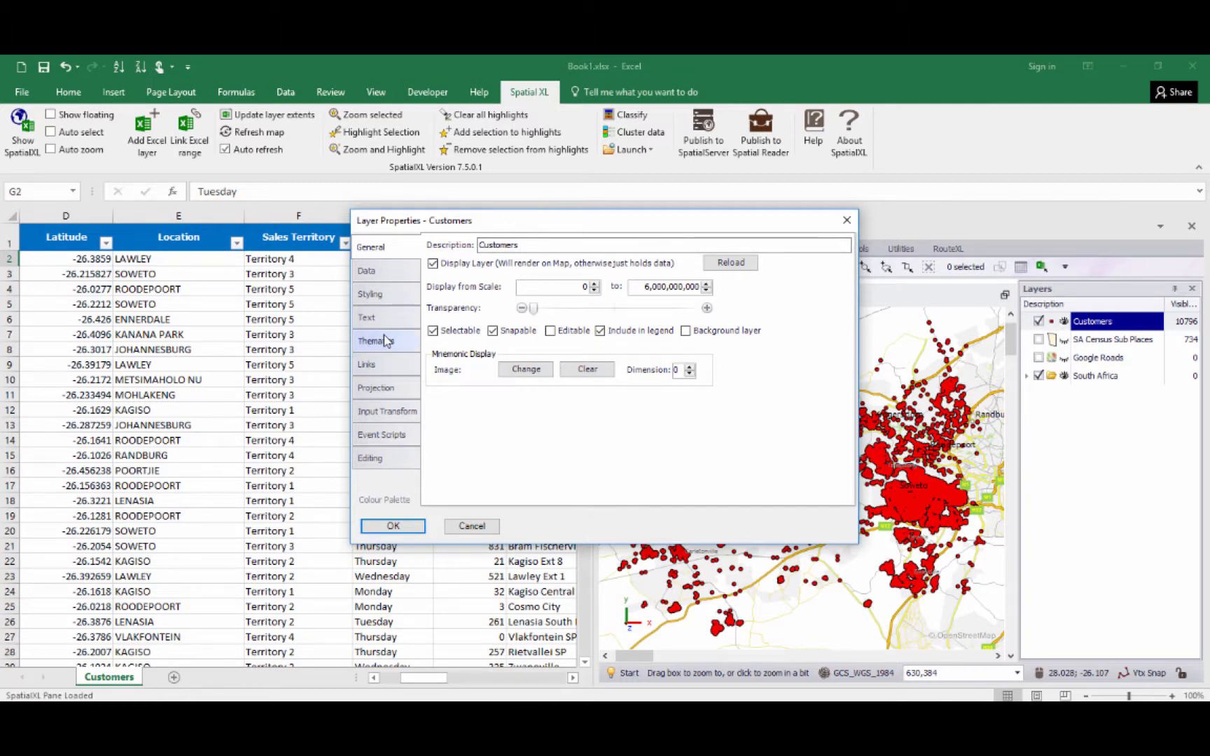
pyautogui.click(382, 341)
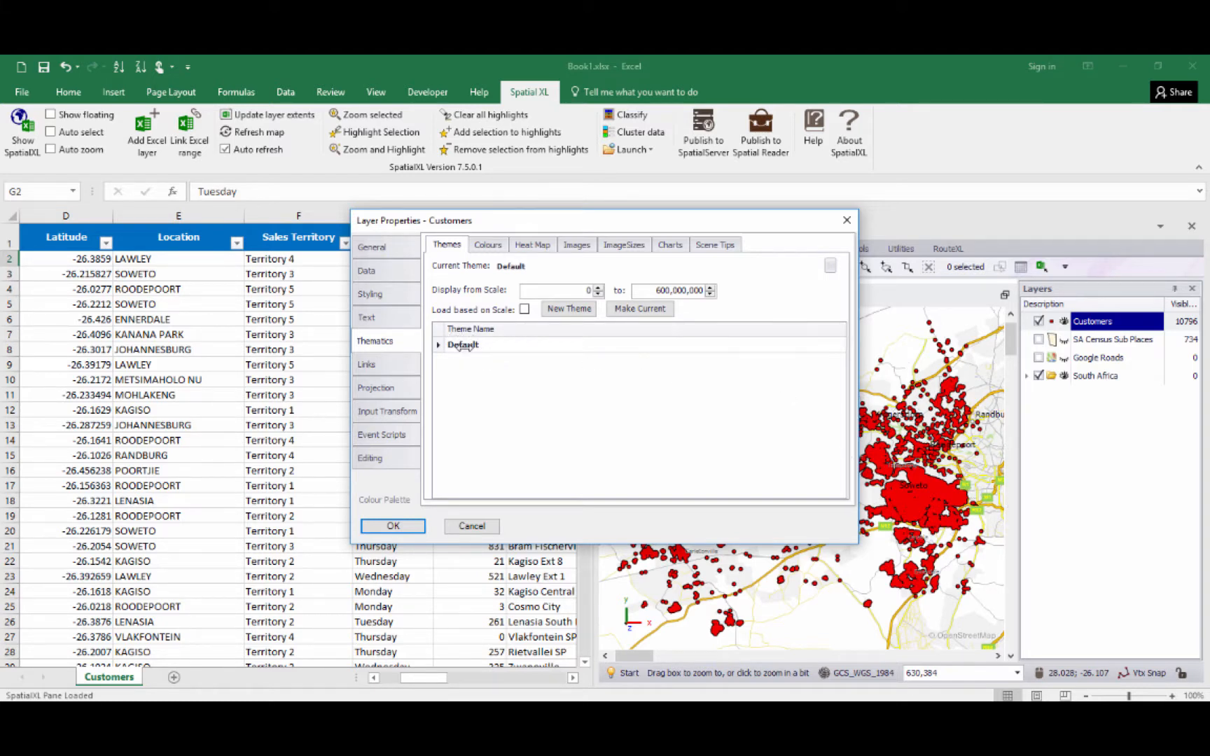
pyautogui.click(567, 306)
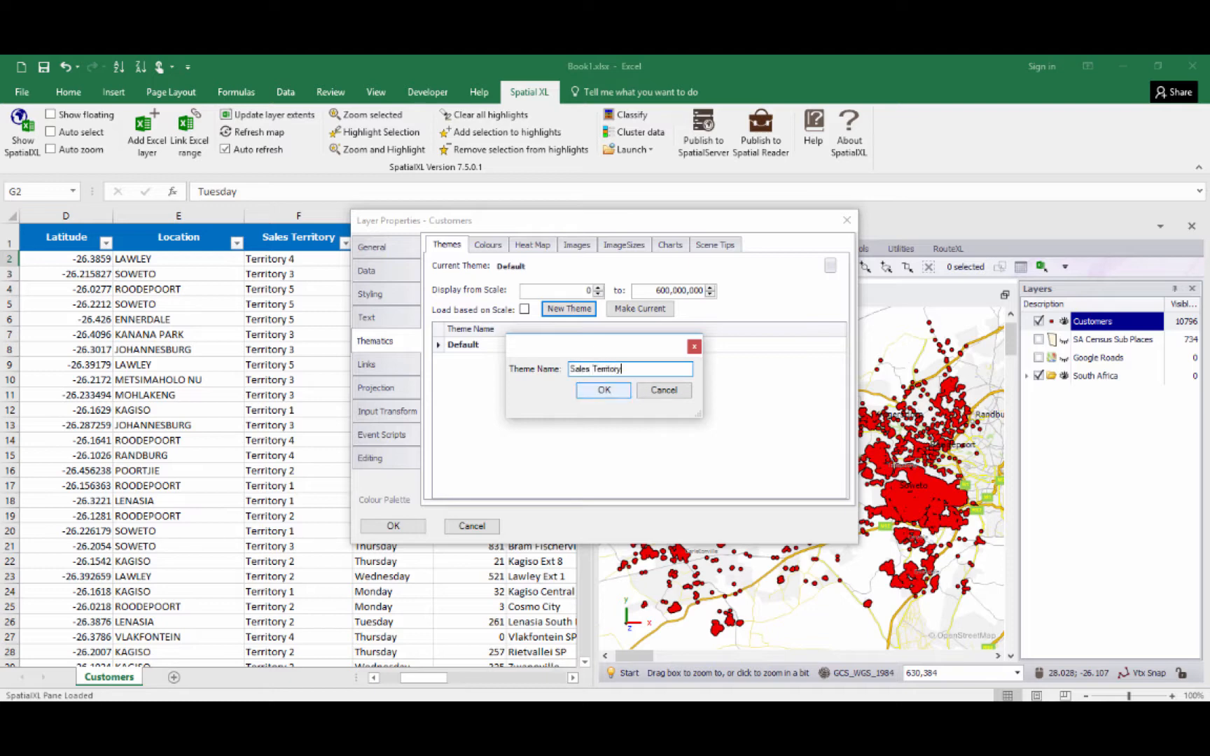
pyautogui.click(608, 391)
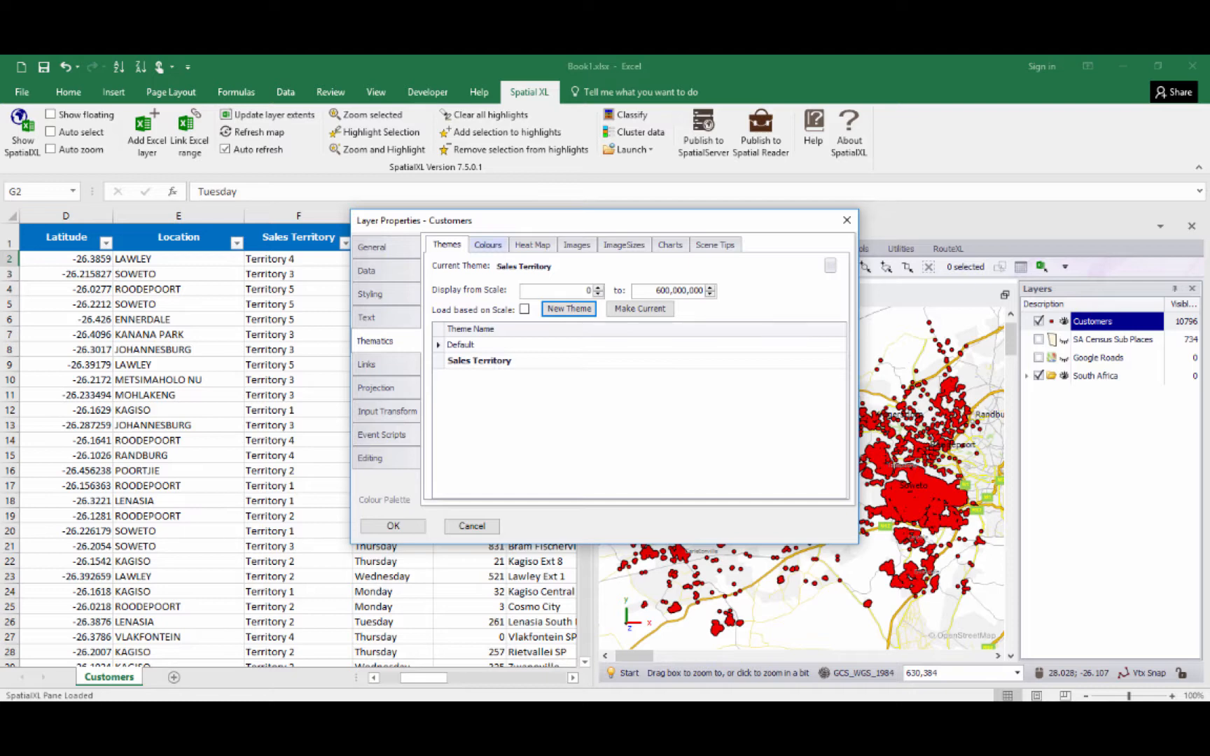
# Set the colour column of the Sales Territory theme to the Sales Territory field
pyautogui.click(488, 244)
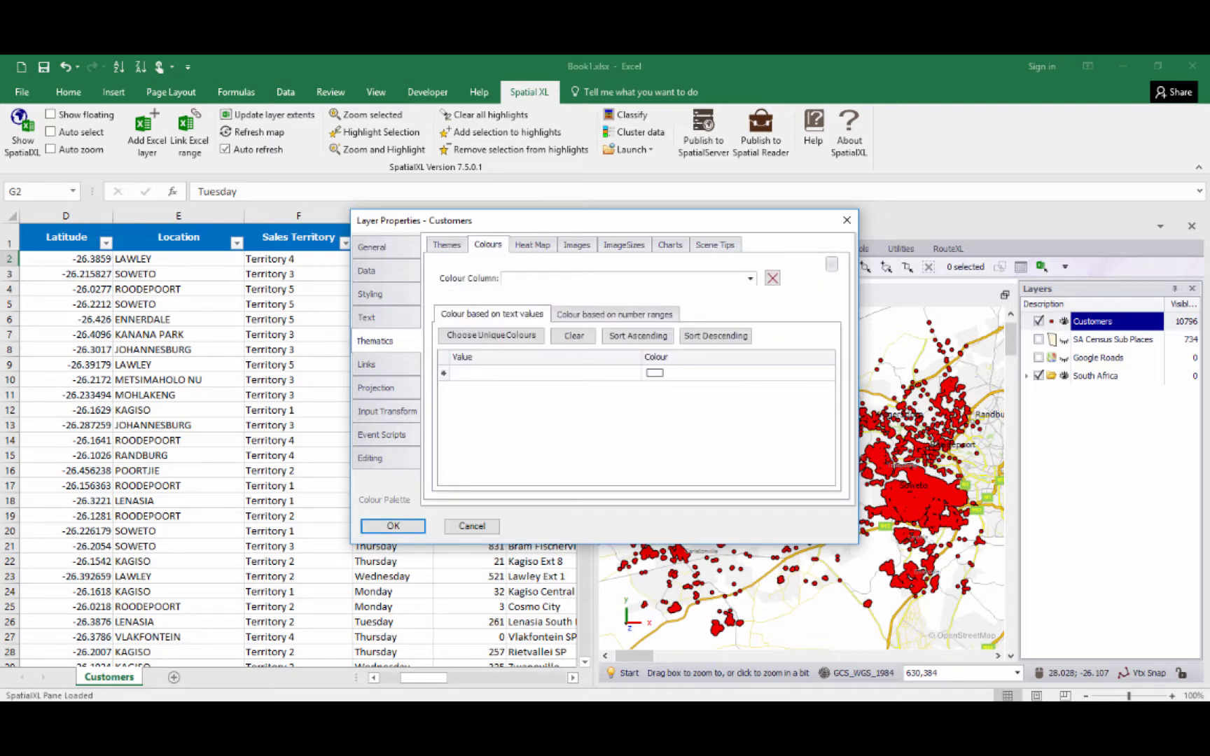
pyautogui.click(750, 278)
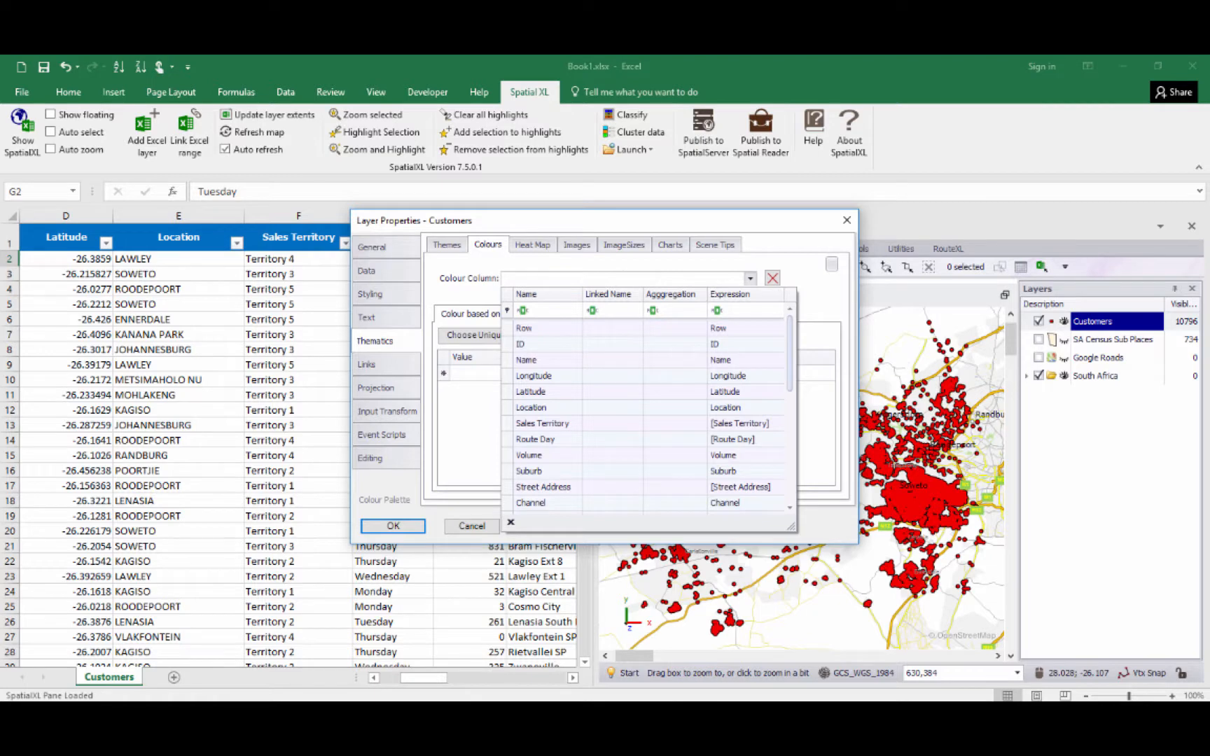
pyautogui.scroll(-3, 655, 413)
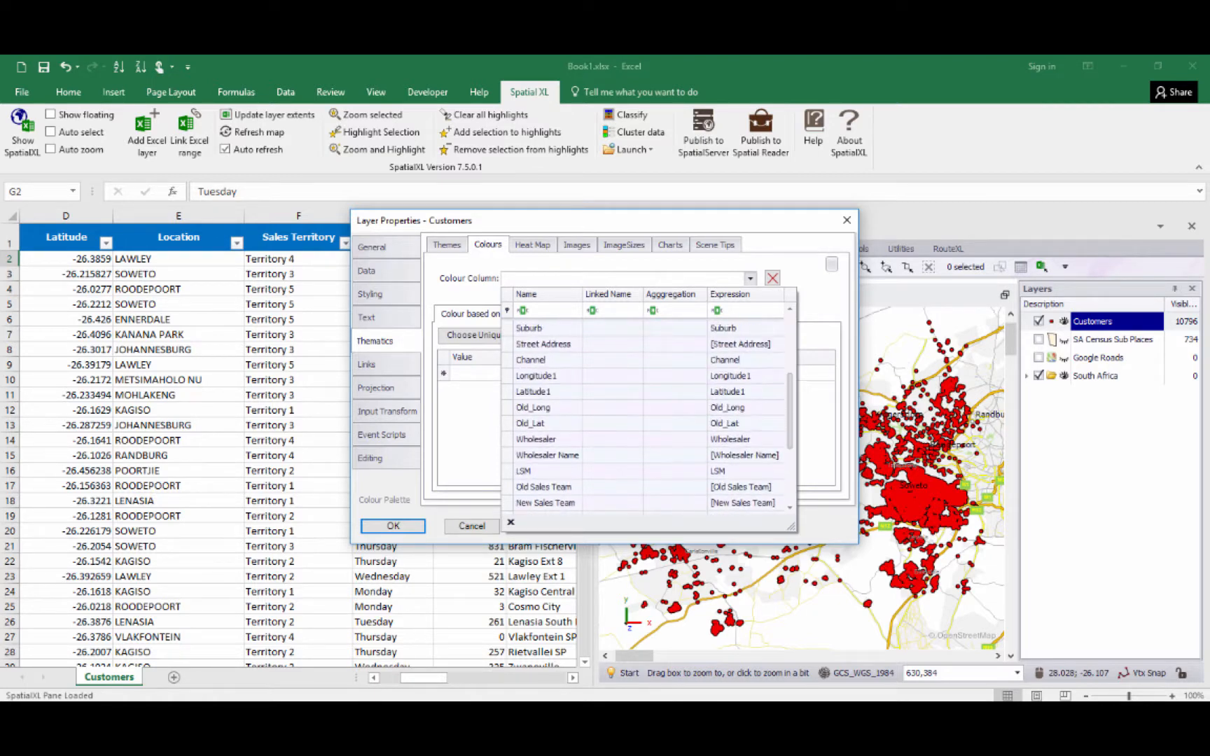
pyautogui.scroll(3, 655, 414)
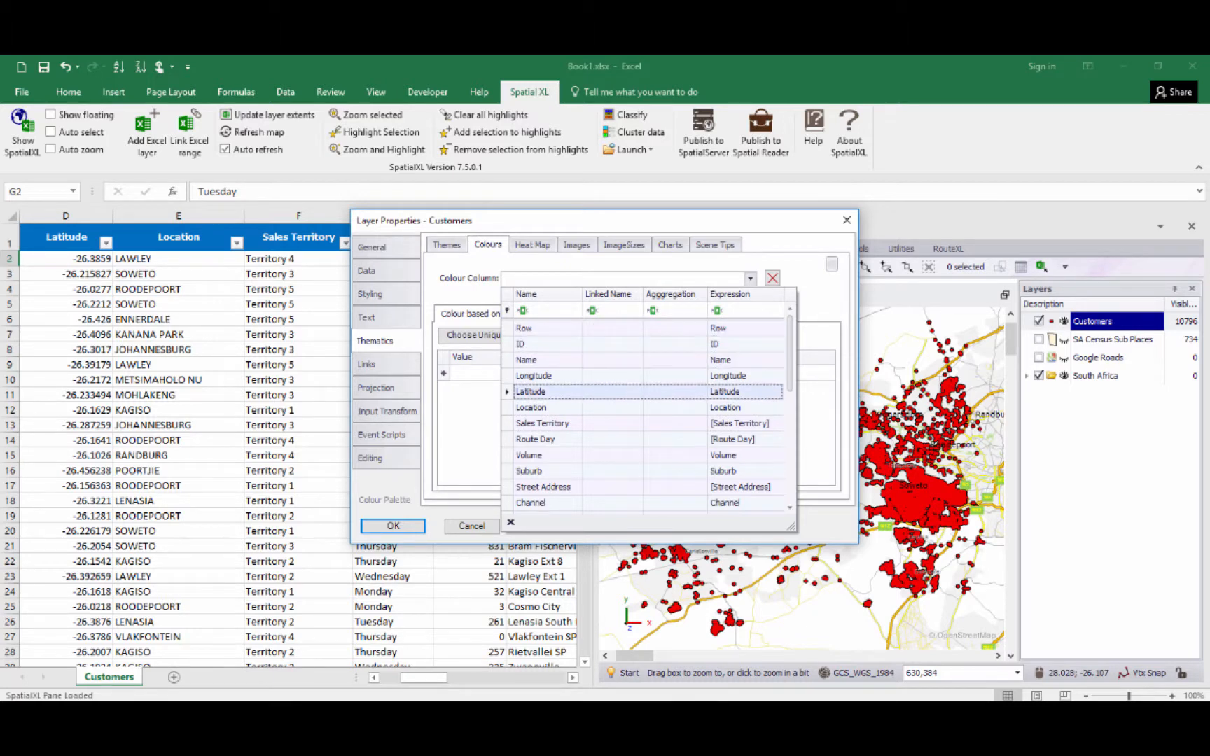
pyautogui.click(543, 423)
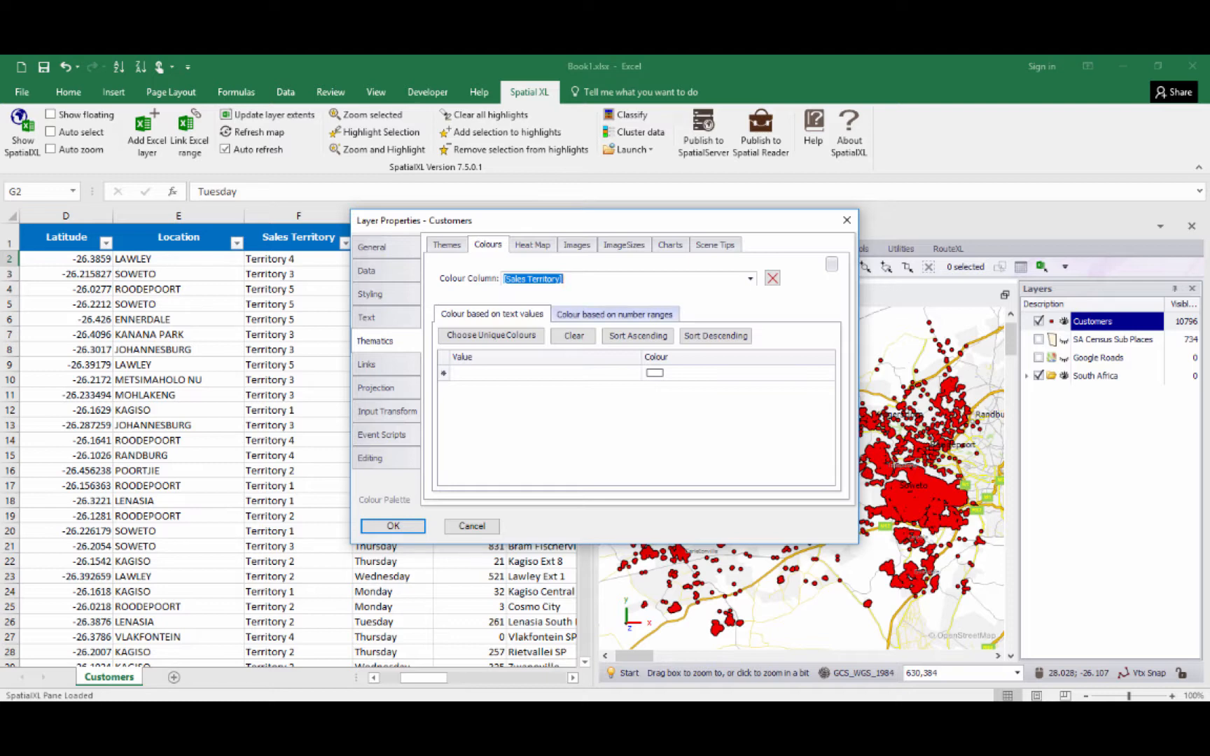
# Generate unique colours for the territories based on text values, and sort the values in ascending order
pyautogui.click(614, 314)
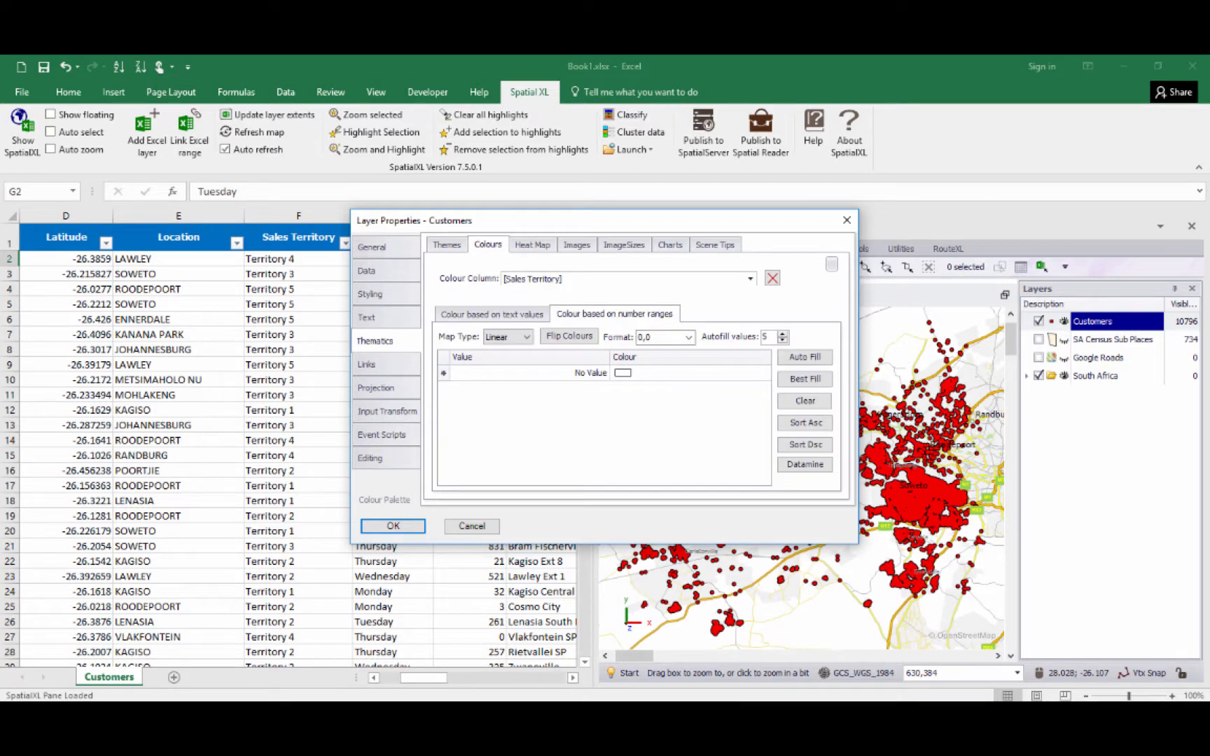
pyautogui.click(492, 315)
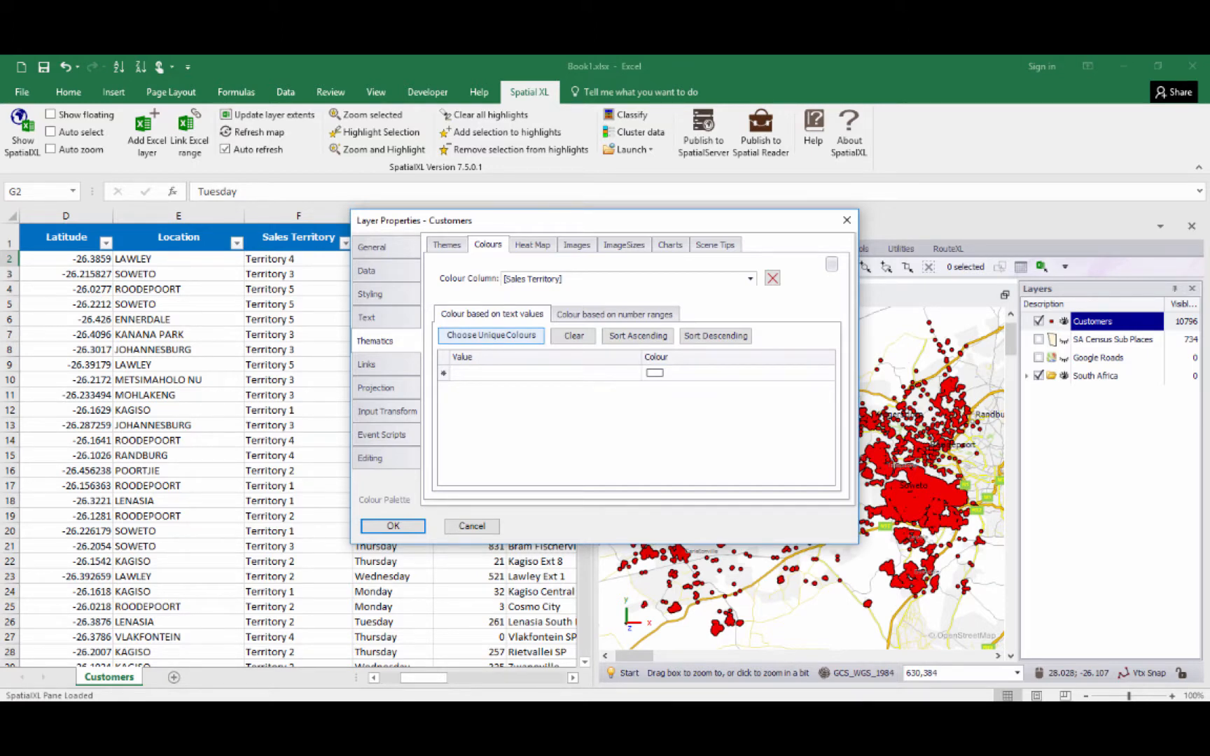
pyautogui.click(491, 335)
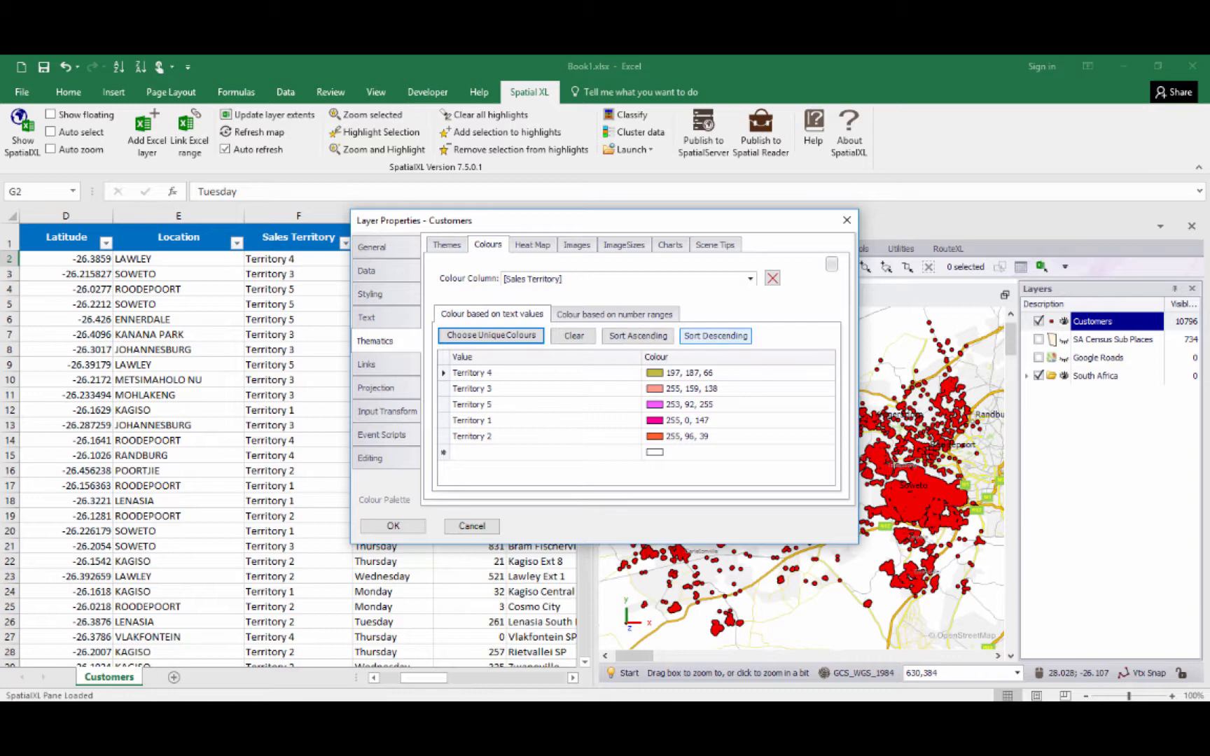
pyautogui.click(638, 336)
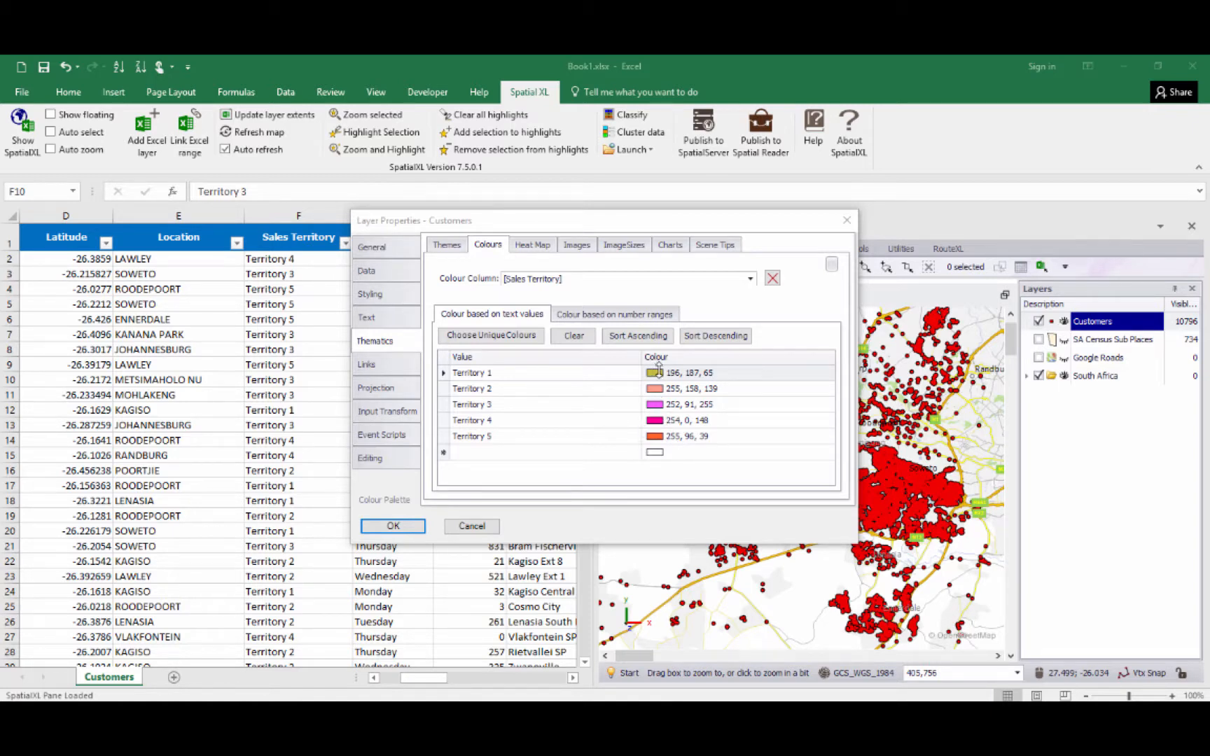
pyautogui.click(658, 369)
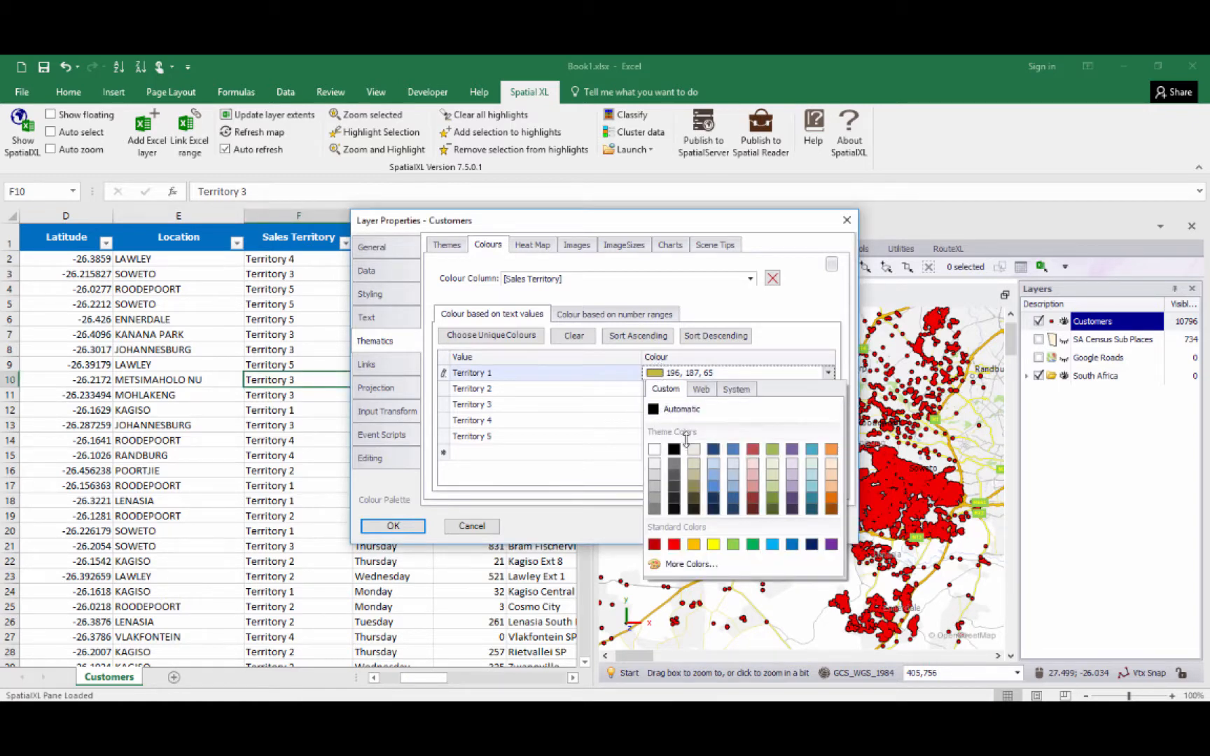
pyautogui.click(700, 389)
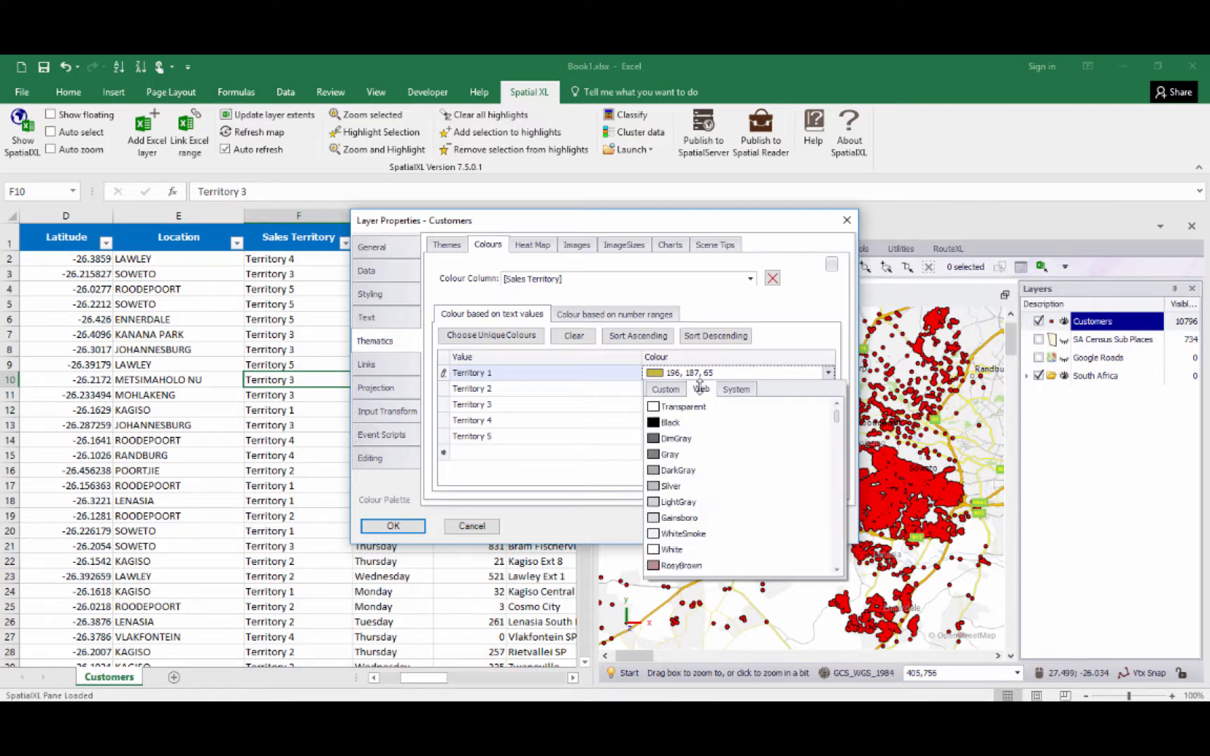
pyautogui.click(735, 390)
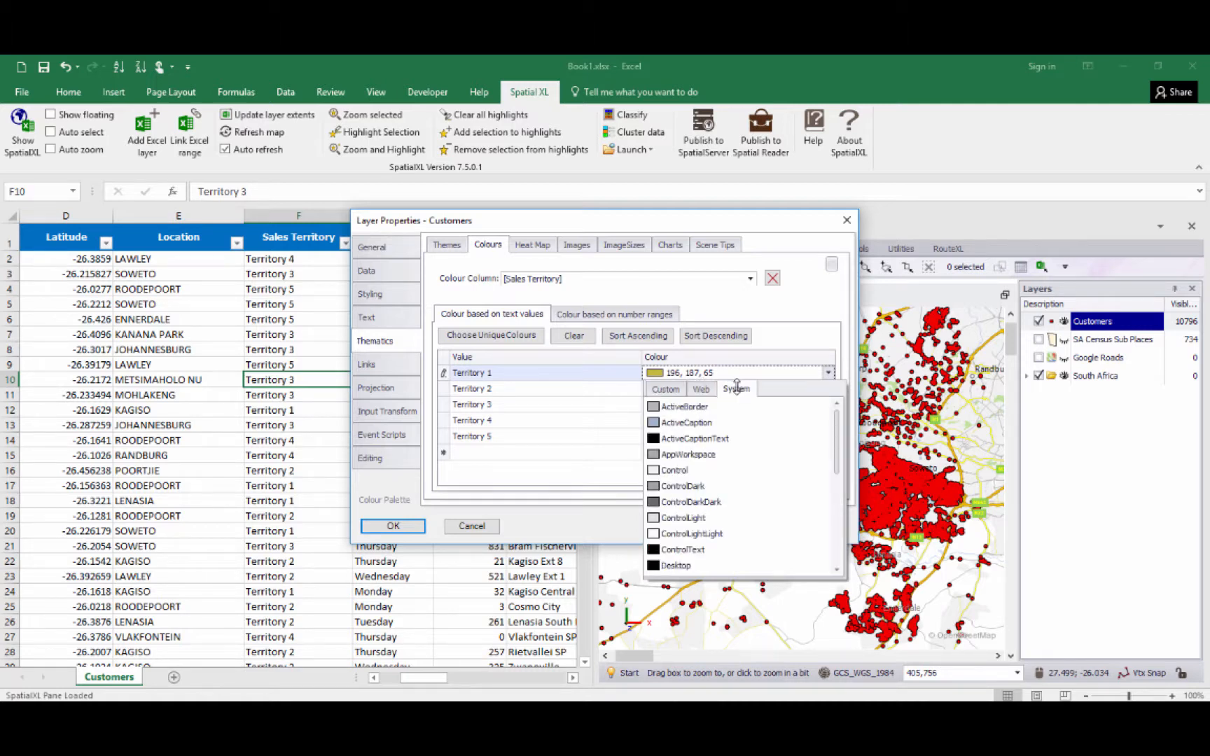
pyautogui.click(665, 389)
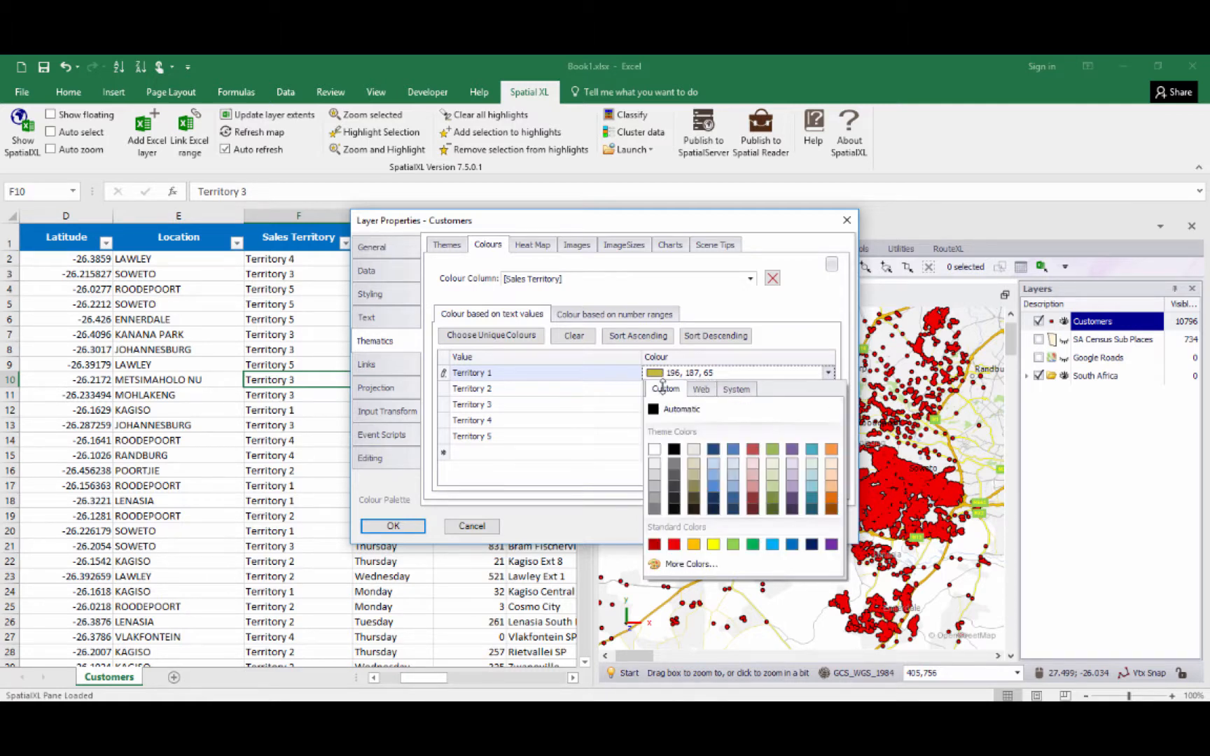
pyautogui.click(707, 563)
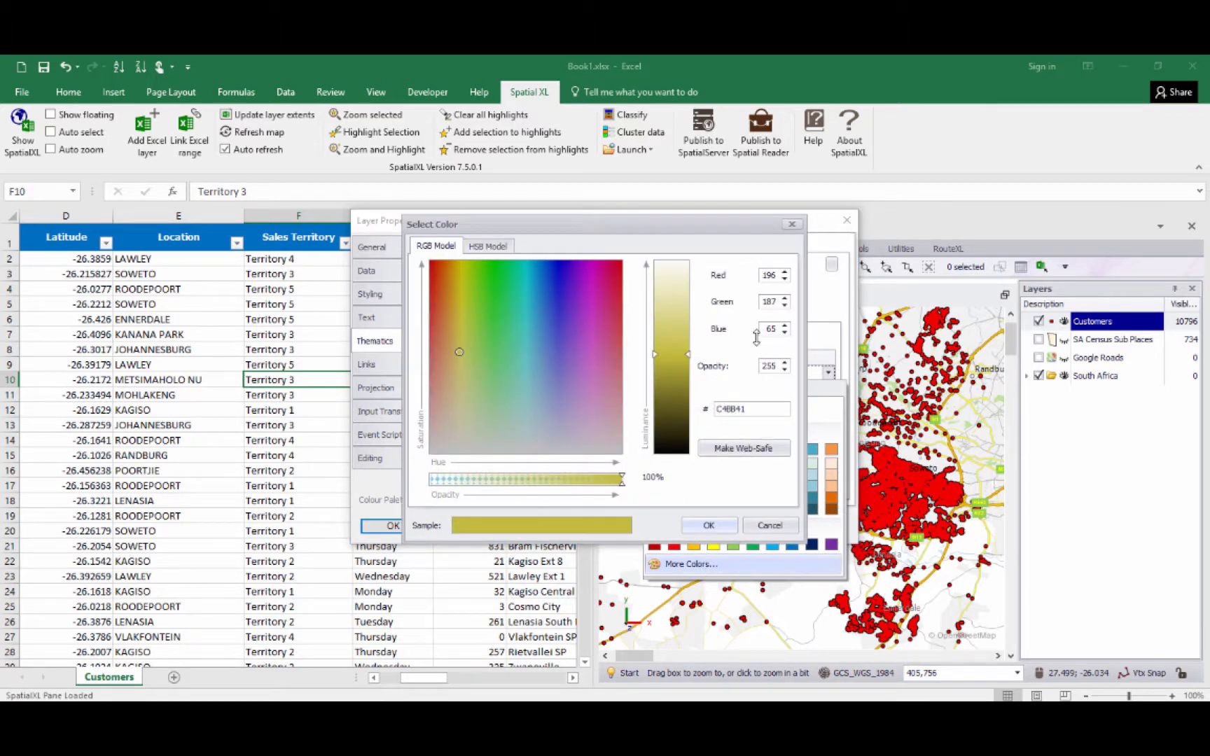
pyautogui.click(770, 527)
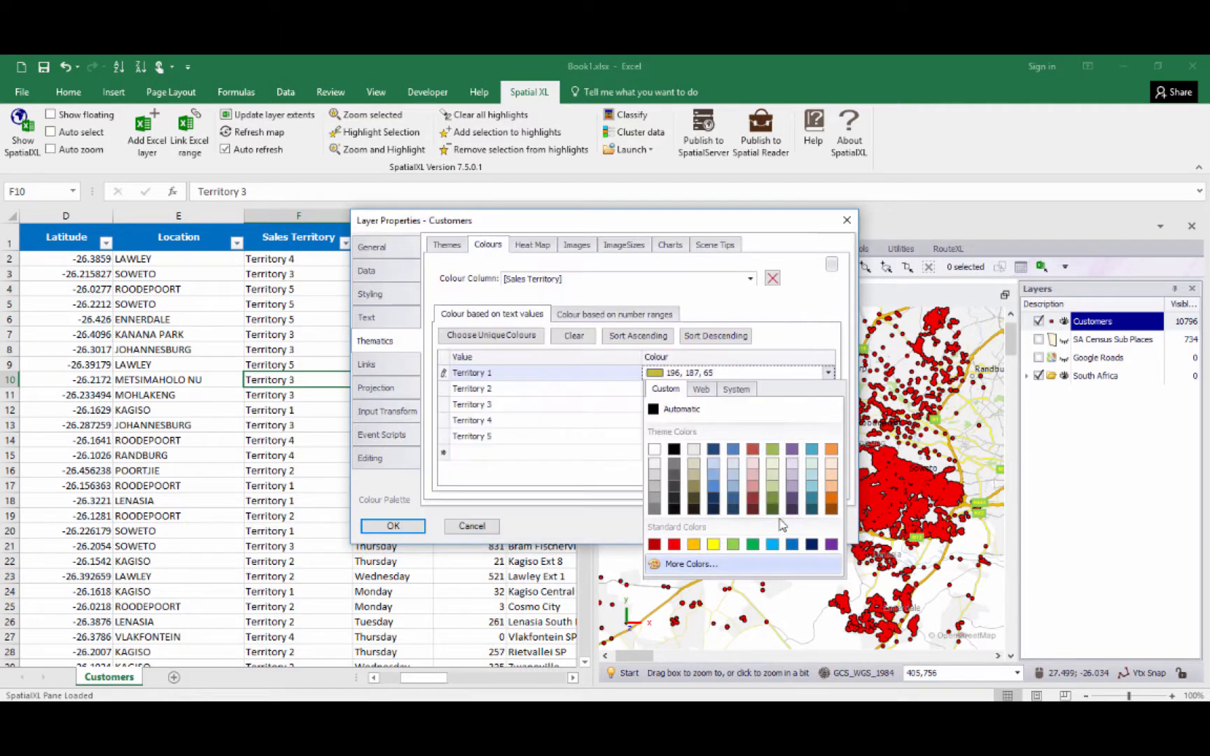
# Browse the colour palette sets and apply the RedtoGreen palette to Territory 1 through Territory 5
pyautogui.click(393, 501)
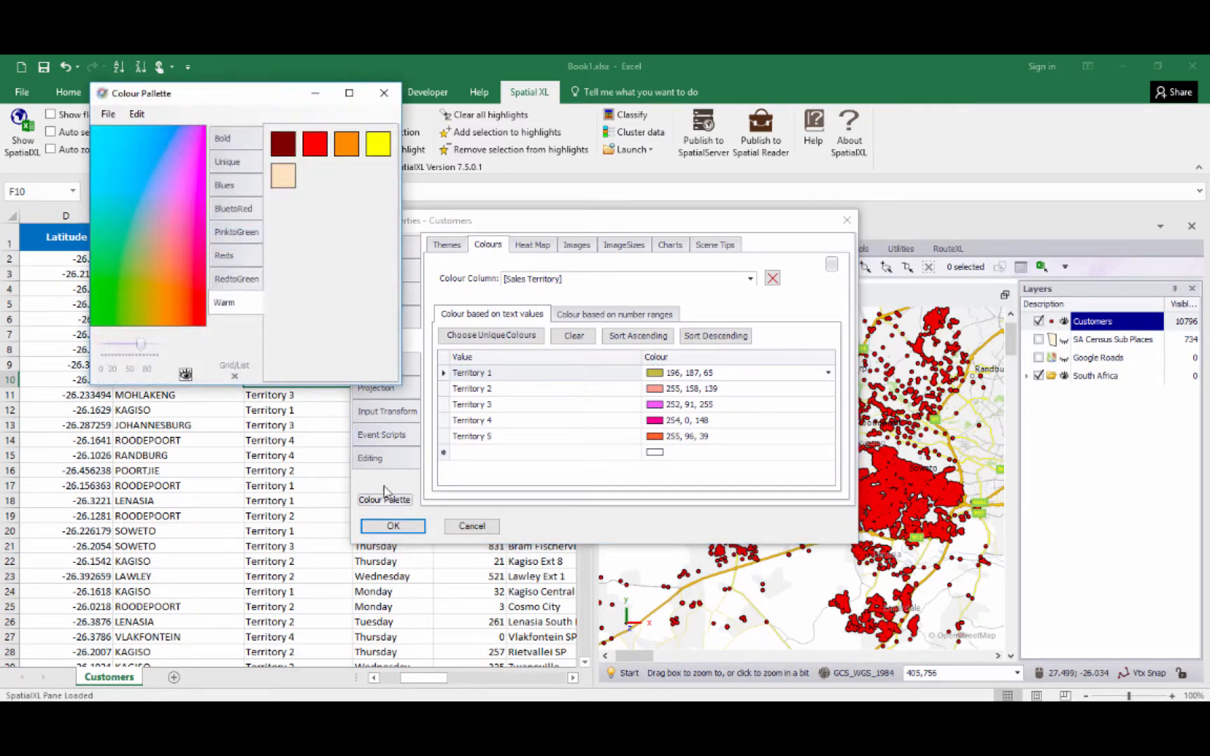
pyautogui.click(220, 139)
pyautogui.click(227, 161)
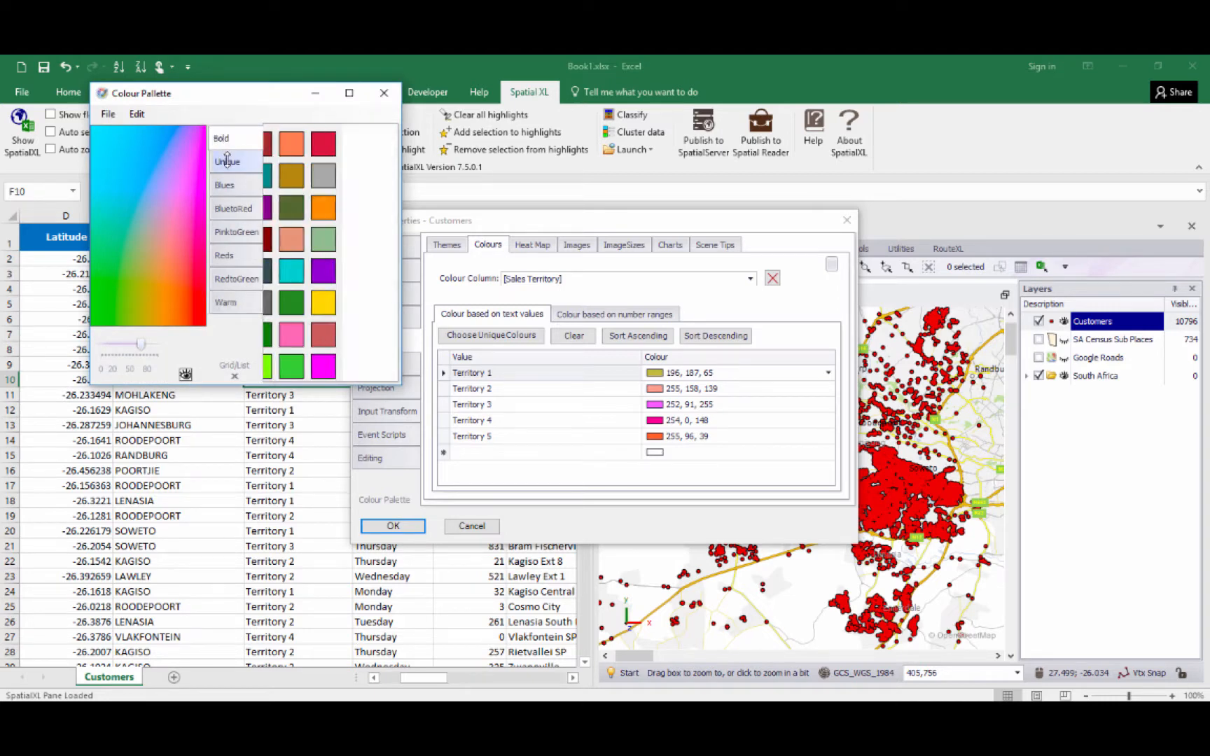
pyautogui.click(238, 184)
pyautogui.click(234, 208)
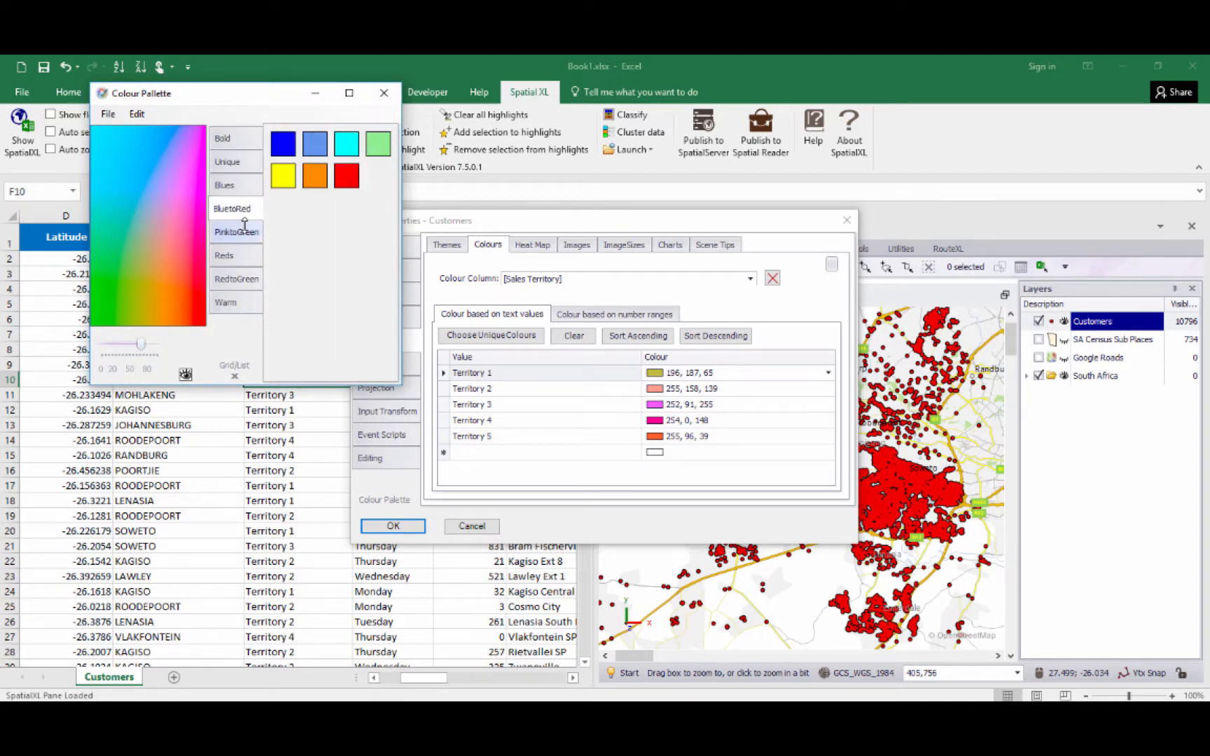
pyautogui.click(237, 232)
pyautogui.click(243, 255)
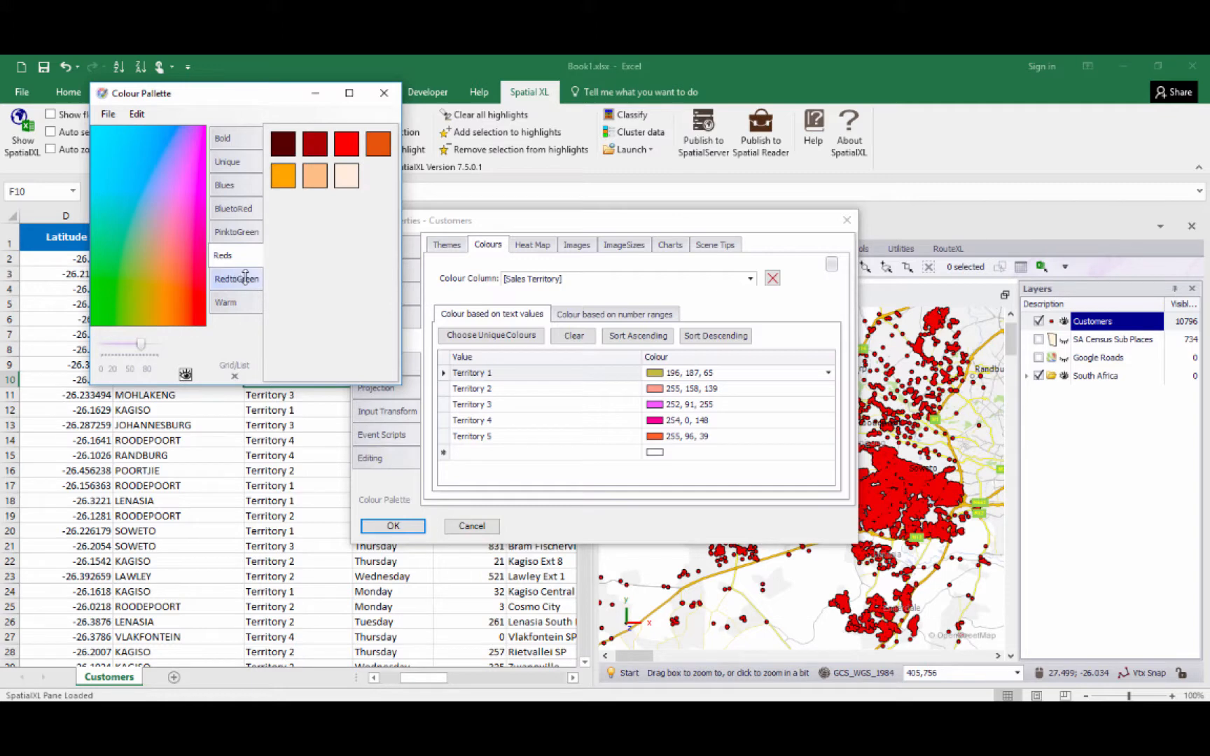
pyautogui.click(244, 278)
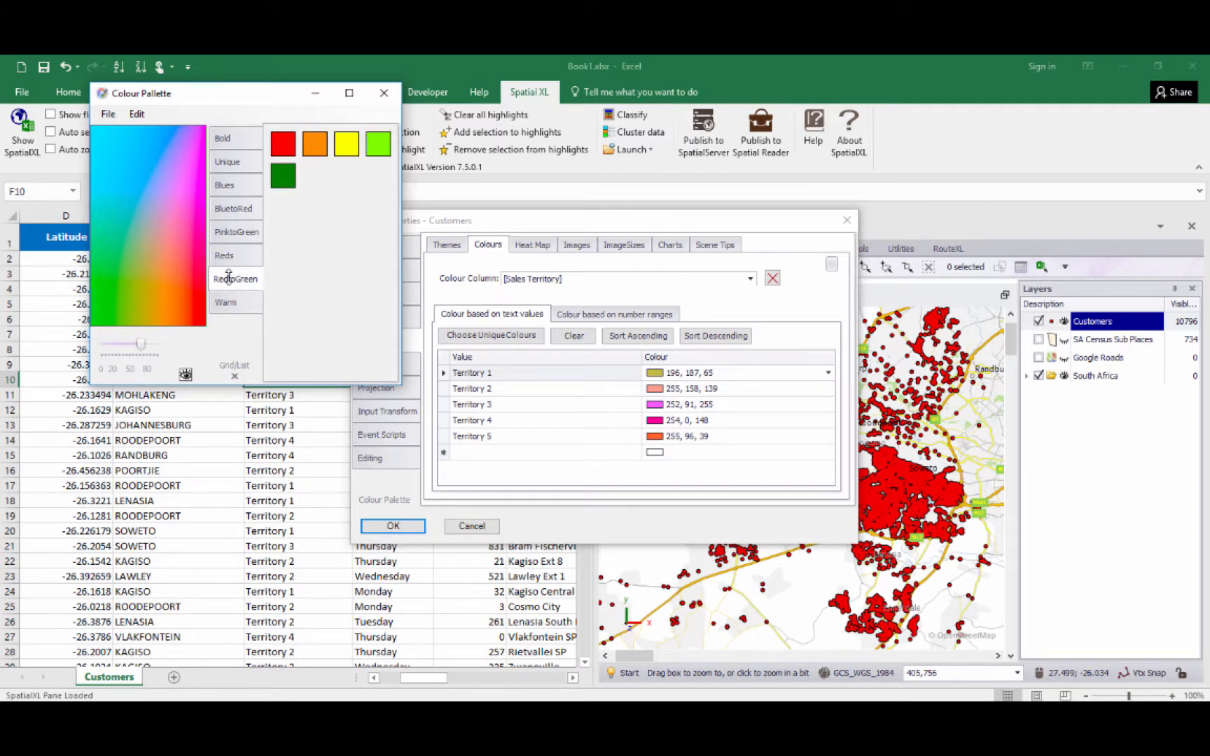
pyautogui.moveTo(231, 277); pyautogui.dragTo(659, 377)
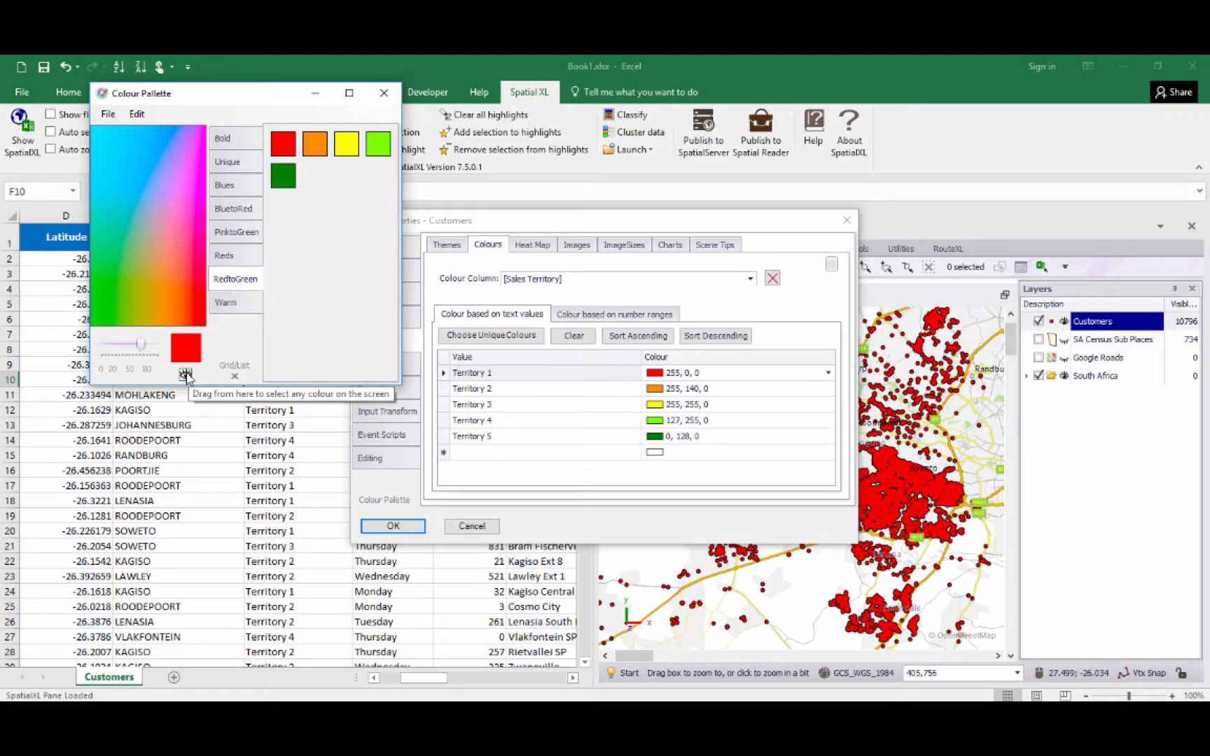
# Sample a colour from the screen with the palette's picker, close the palette and apply the theme to the Customers layer
pyautogui.moveTo(185, 374); pyautogui.dragTo(357, 266)
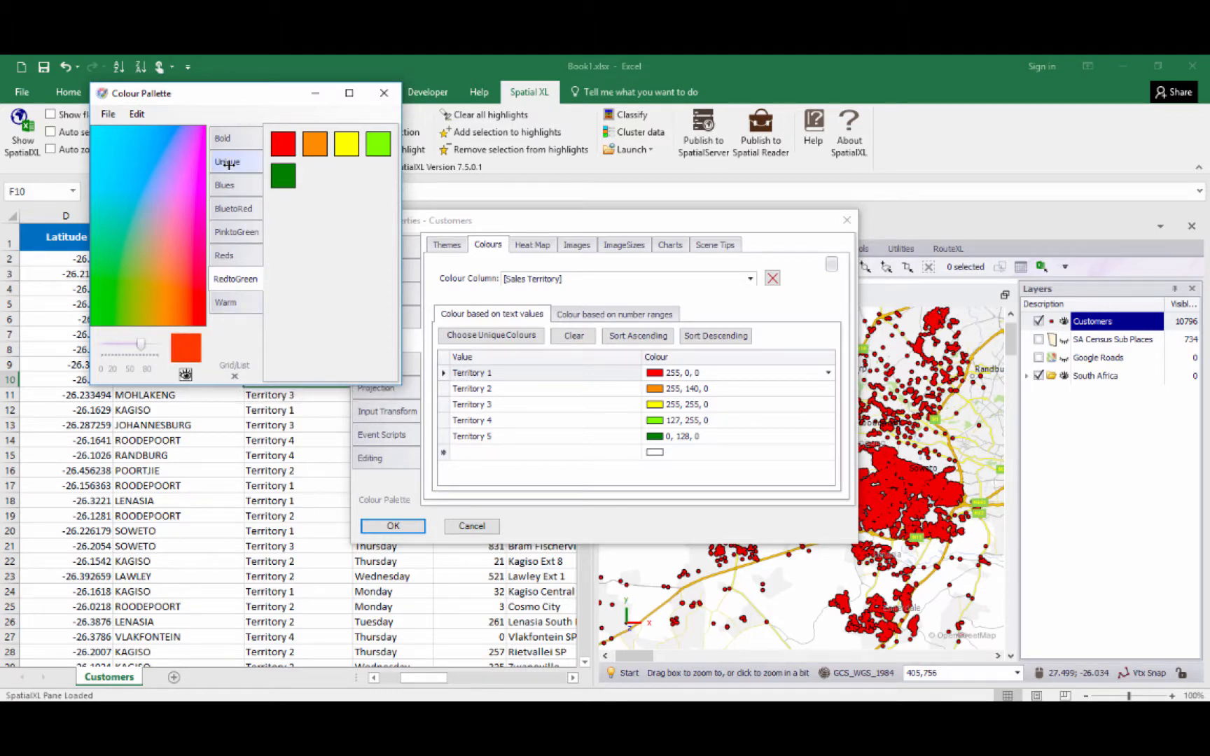
pyautogui.click(384, 95)
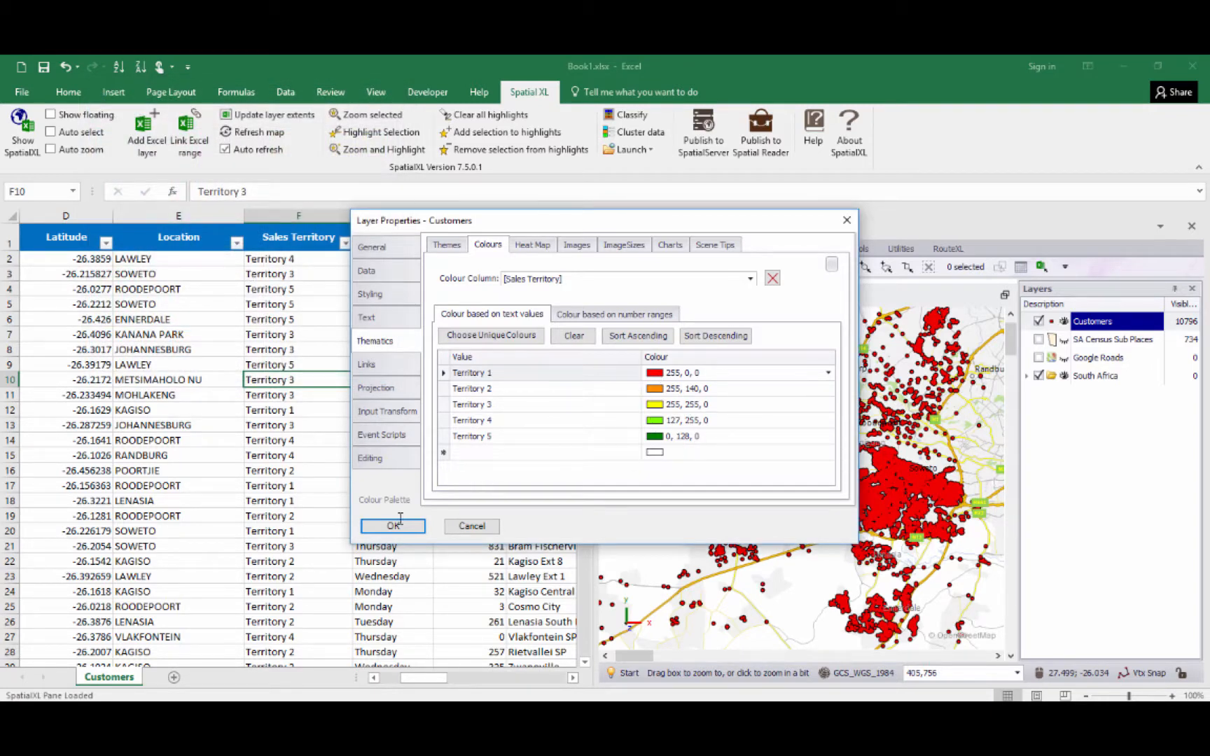
pyautogui.click(400, 521)
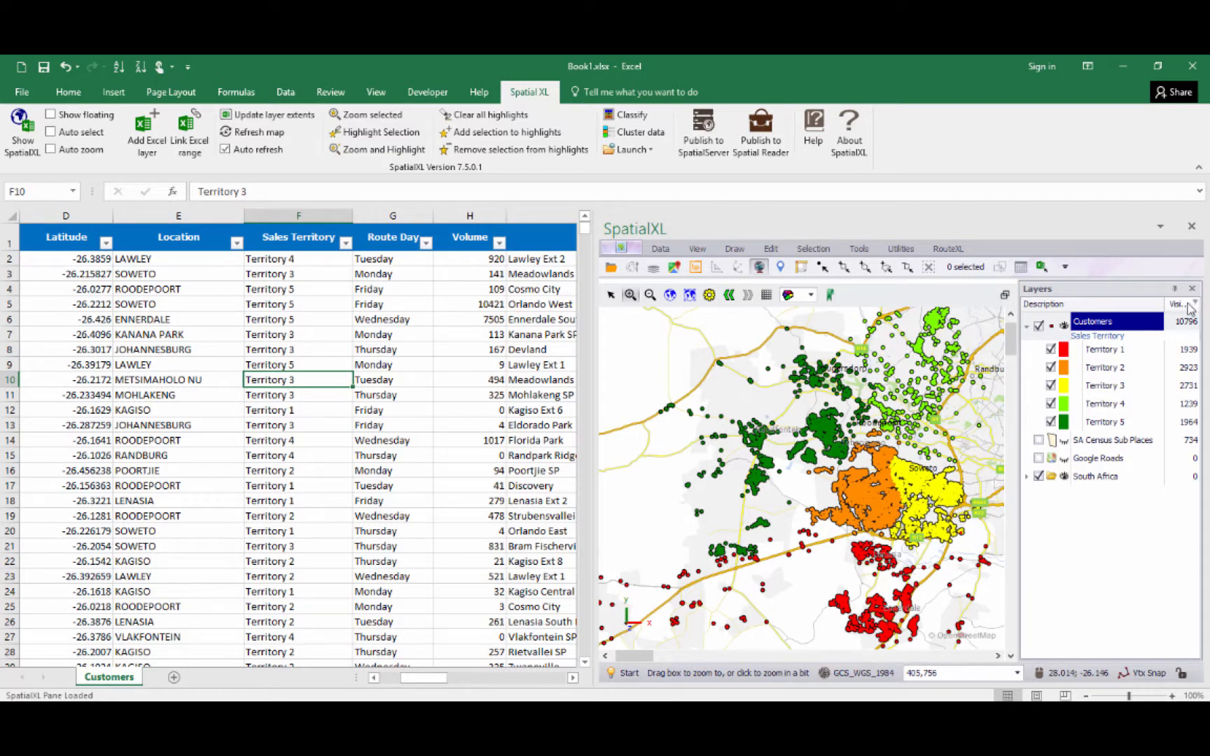
# Hide the customers of Territory 1, Territory 2 and Territory 3 on the map, and turn all three back on
pyautogui.click(1050, 350)
pyautogui.click(1051, 368)
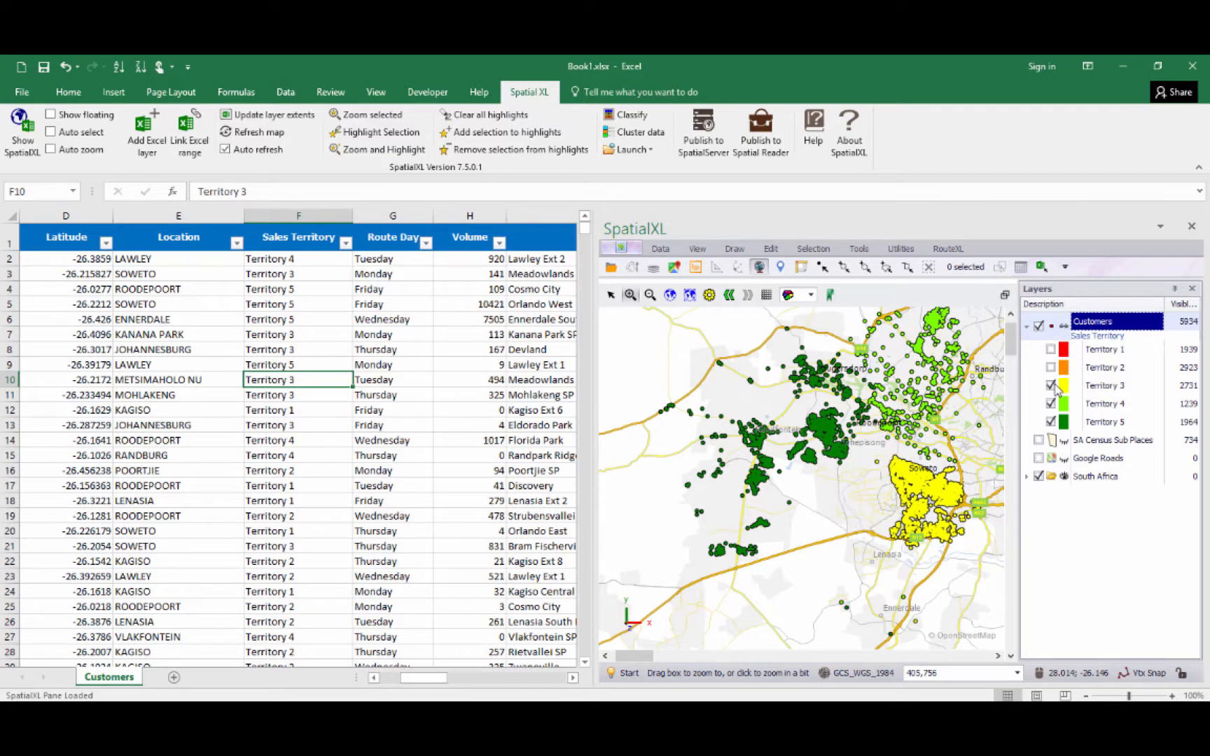
pyautogui.click(1051, 385)
pyautogui.click(1051, 404)
pyautogui.click(1051, 404)
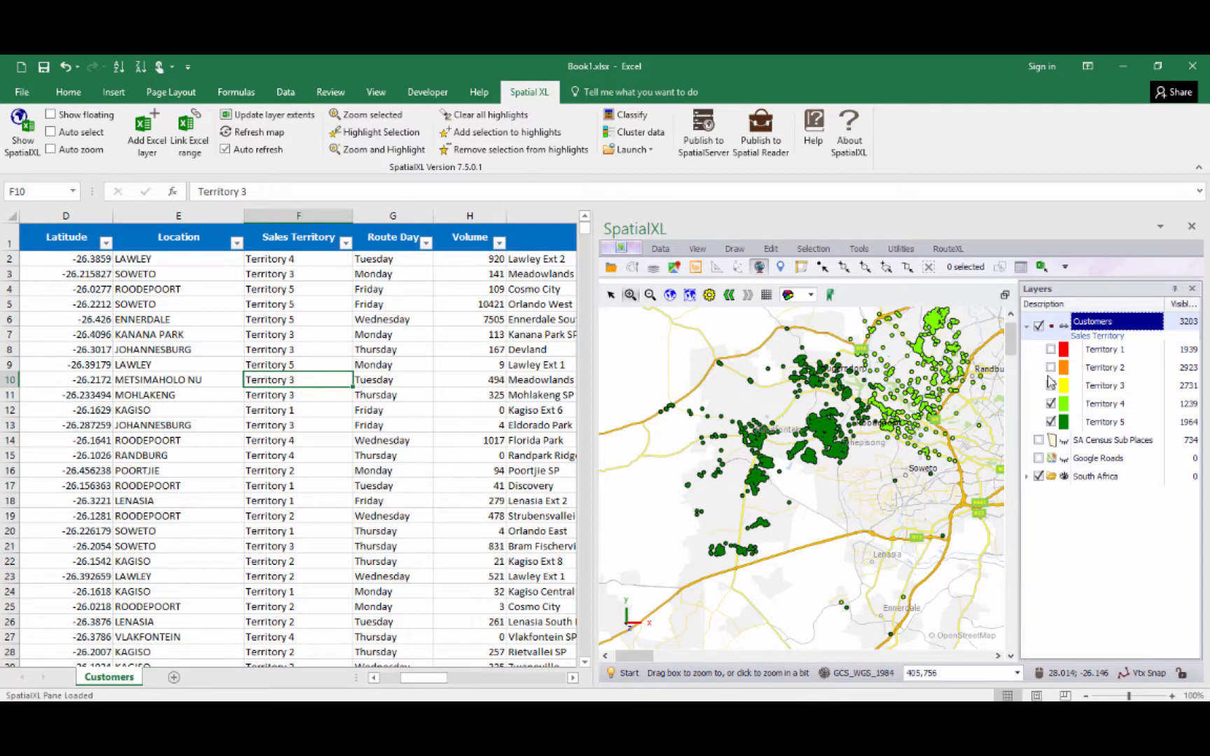
pyautogui.click(1051, 368)
pyautogui.click(1052, 368)
pyautogui.click(1050, 350)
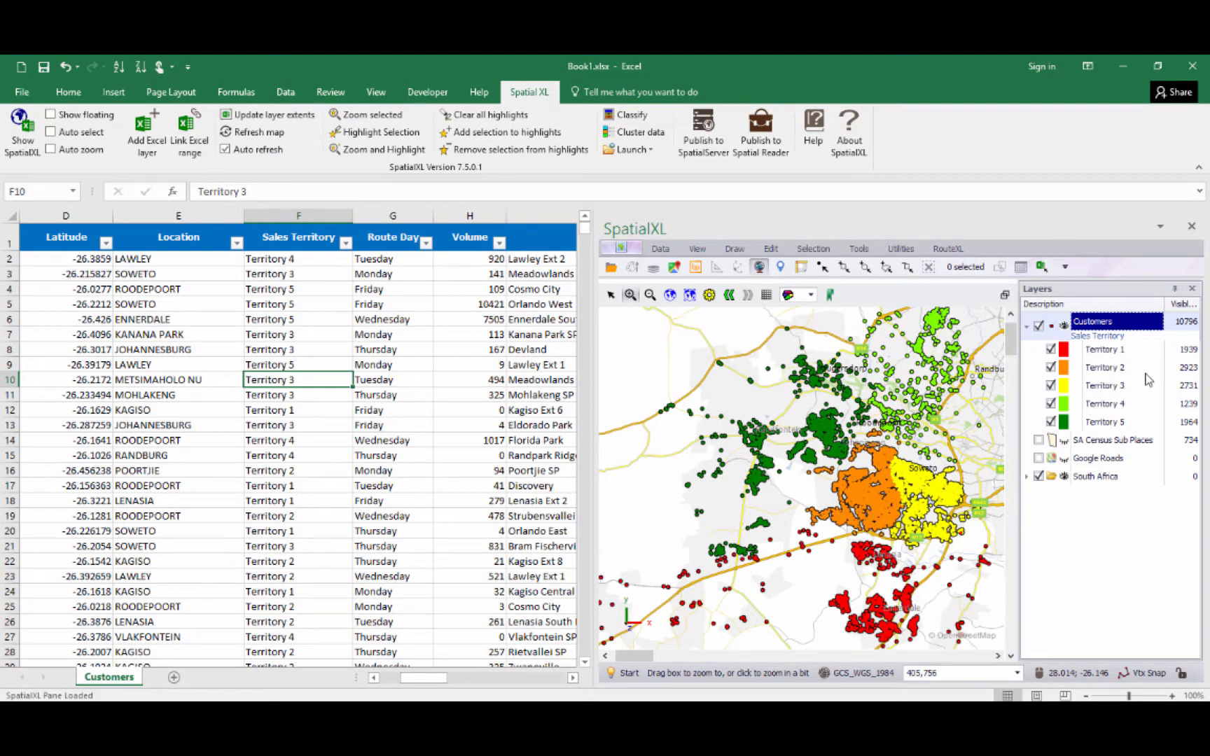
pyautogui.rightClick(1113, 358)
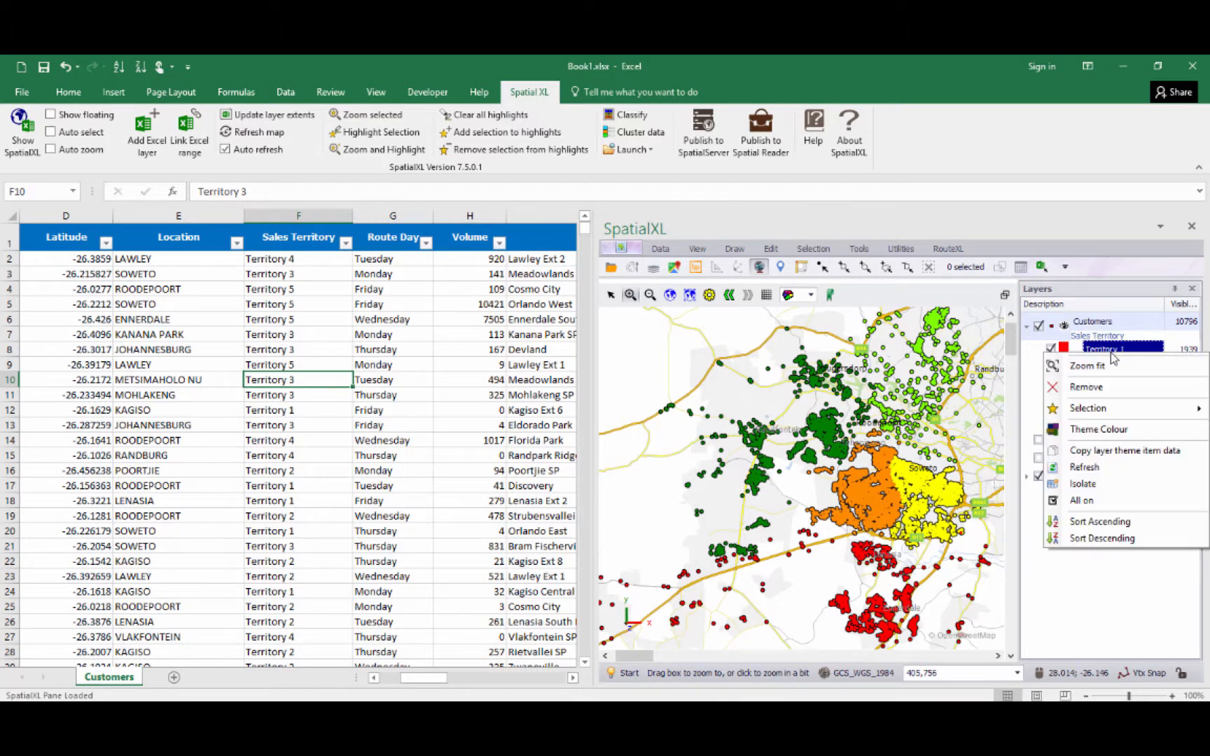
pyautogui.click(1116, 429)
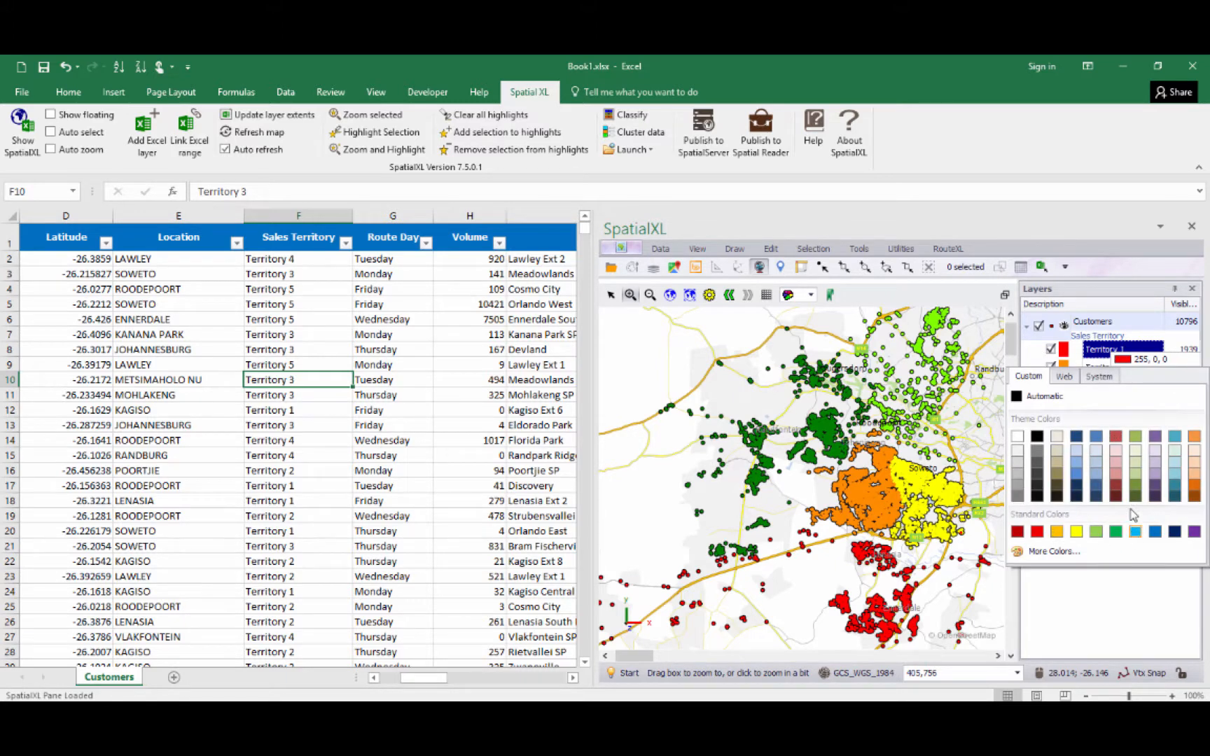
pyautogui.click(1137, 600)
# Switch the Customers layer's theme to Default and back to Sales Territory
pyautogui.click(1082, 321)
pyautogui.rightClick(1062, 321)
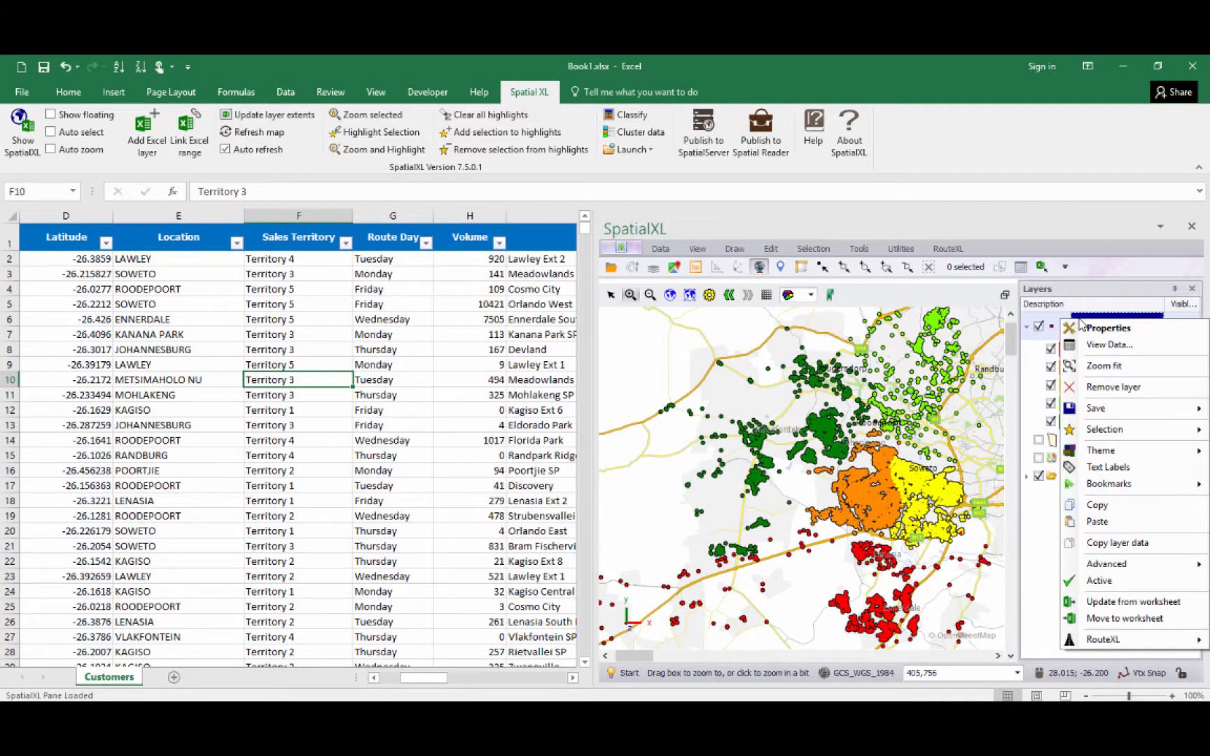
pyautogui.moveTo(1135, 450)
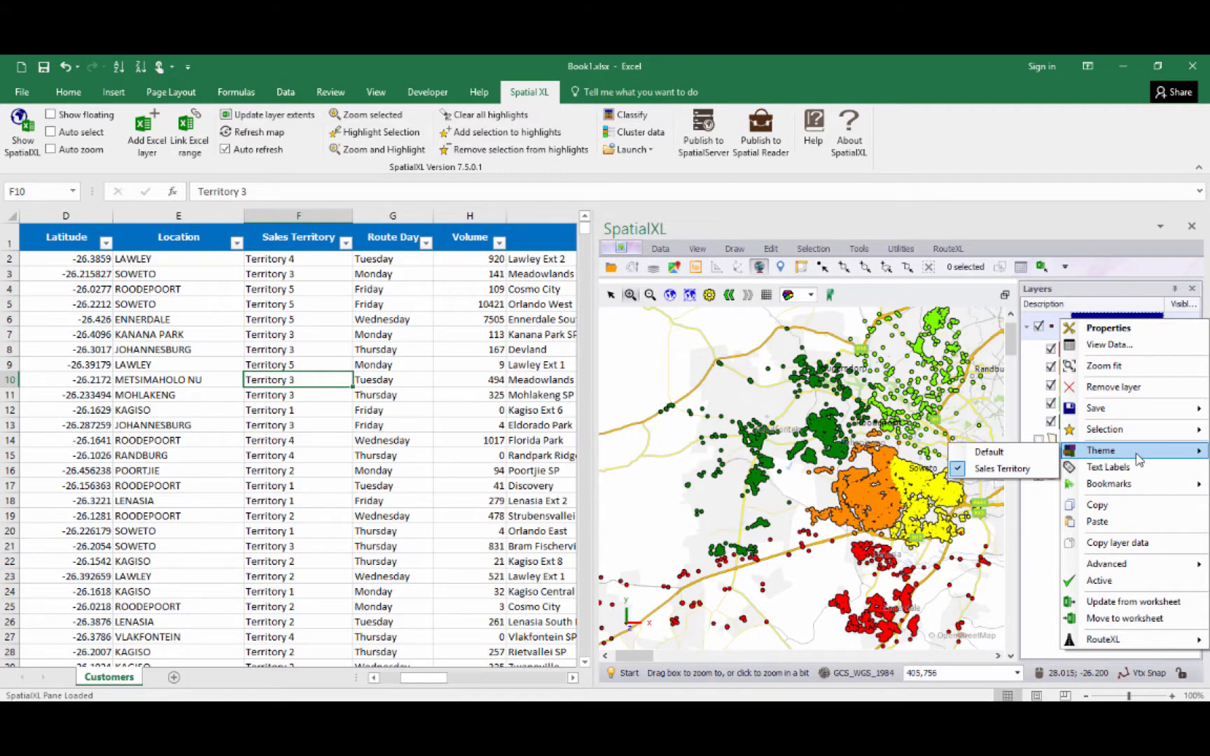
pyautogui.click(1016, 468)
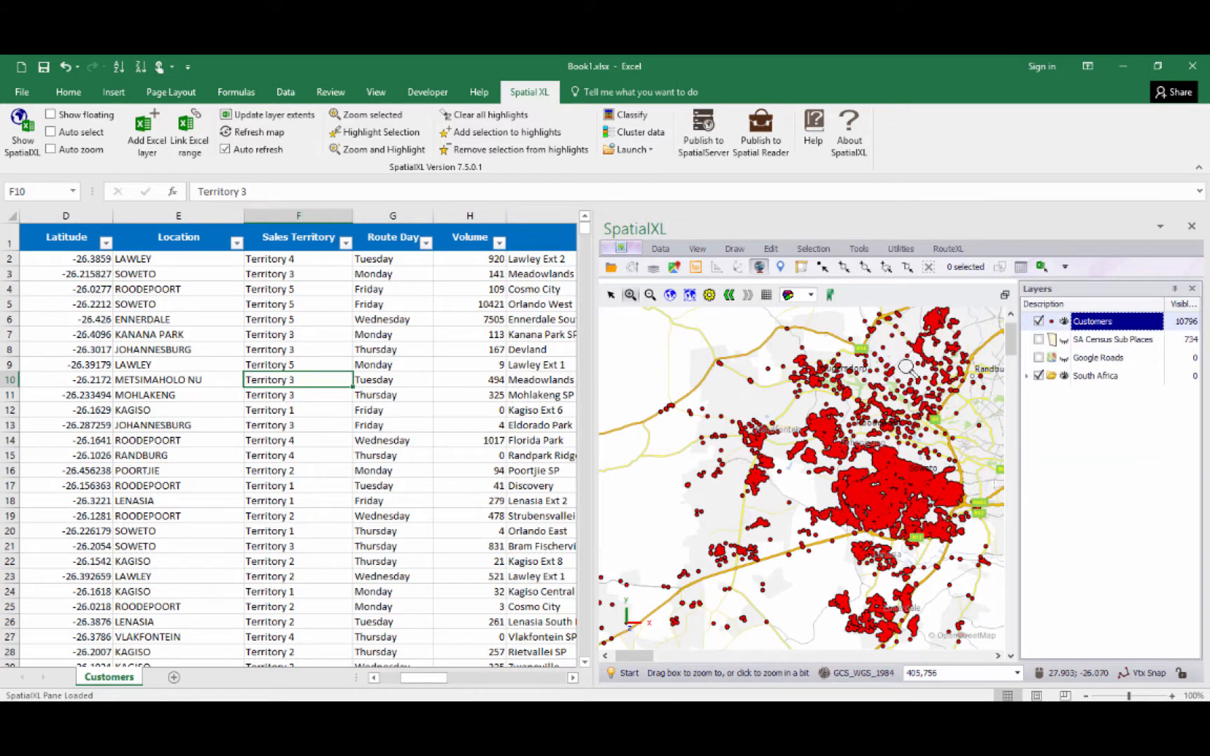
pyautogui.rightClick(1093, 329)
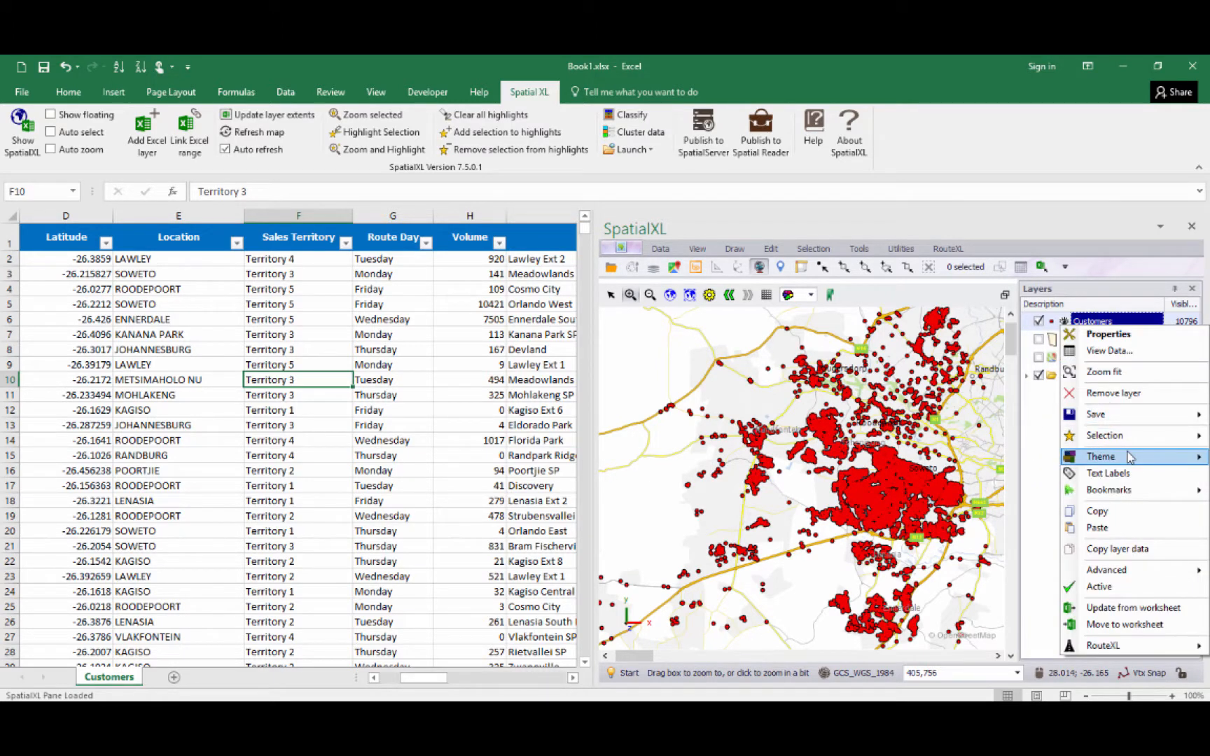
pyautogui.moveTo(1130, 457)
pyautogui.click(1016, 481)
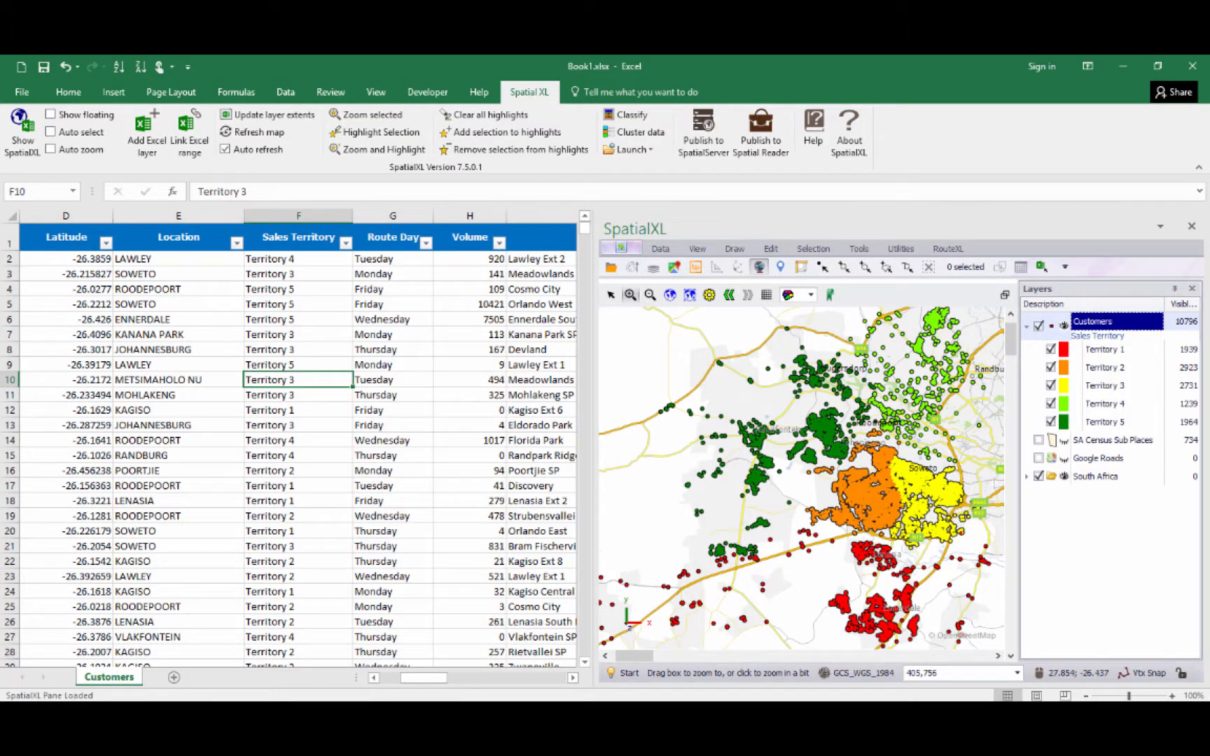
pyautogui.click(758, 501)
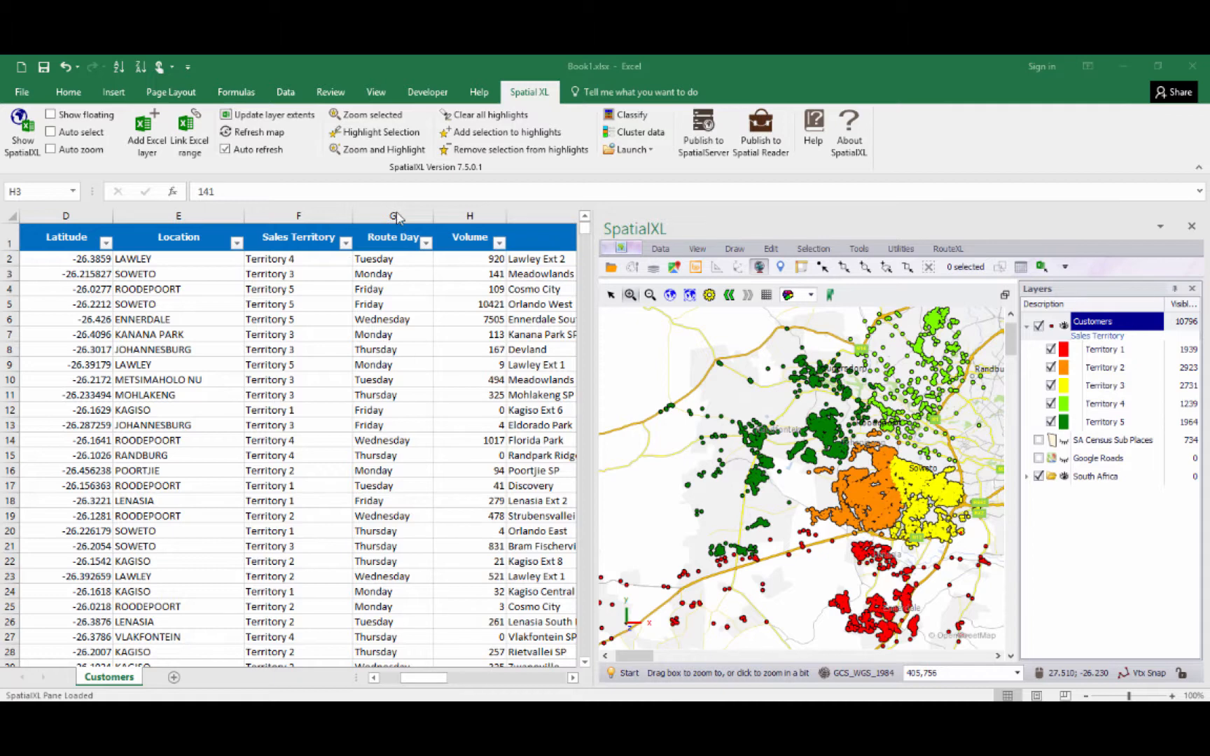
# Create a new theme named Route Day in the Customers layer's thematic properties
pyautogui.click(397, 216)
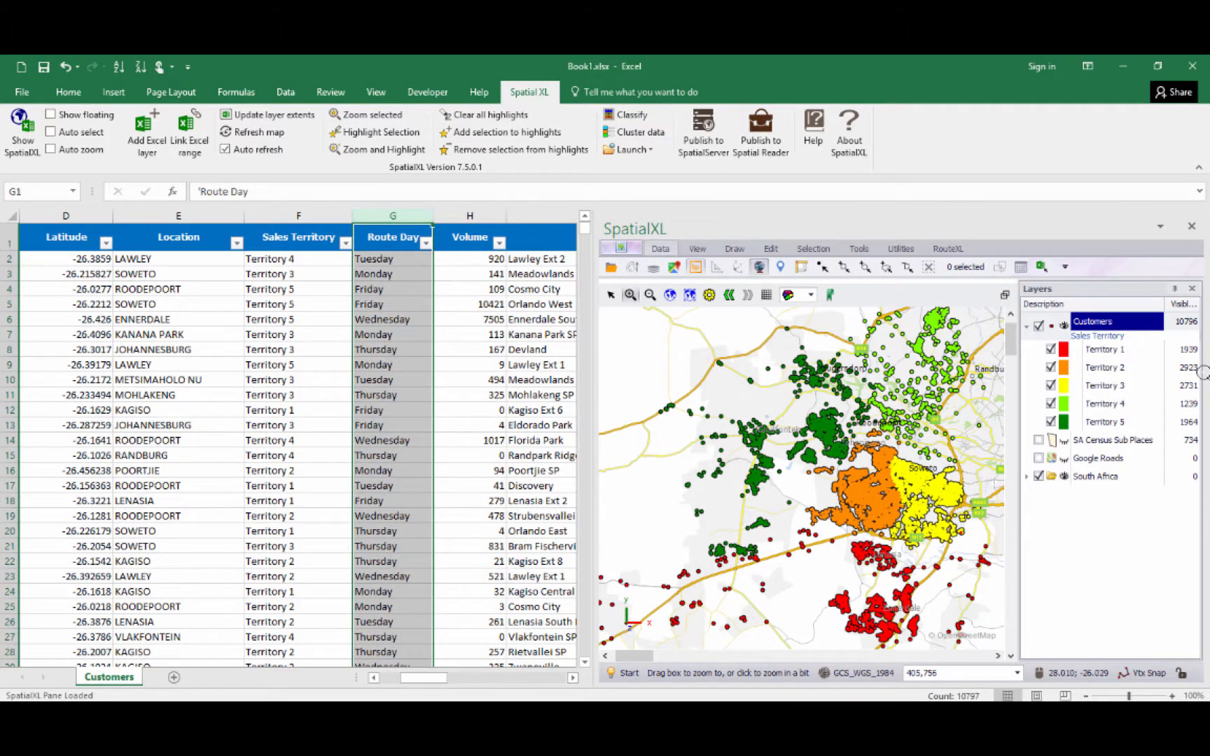
pyautogui.rightClick(1094, 321)
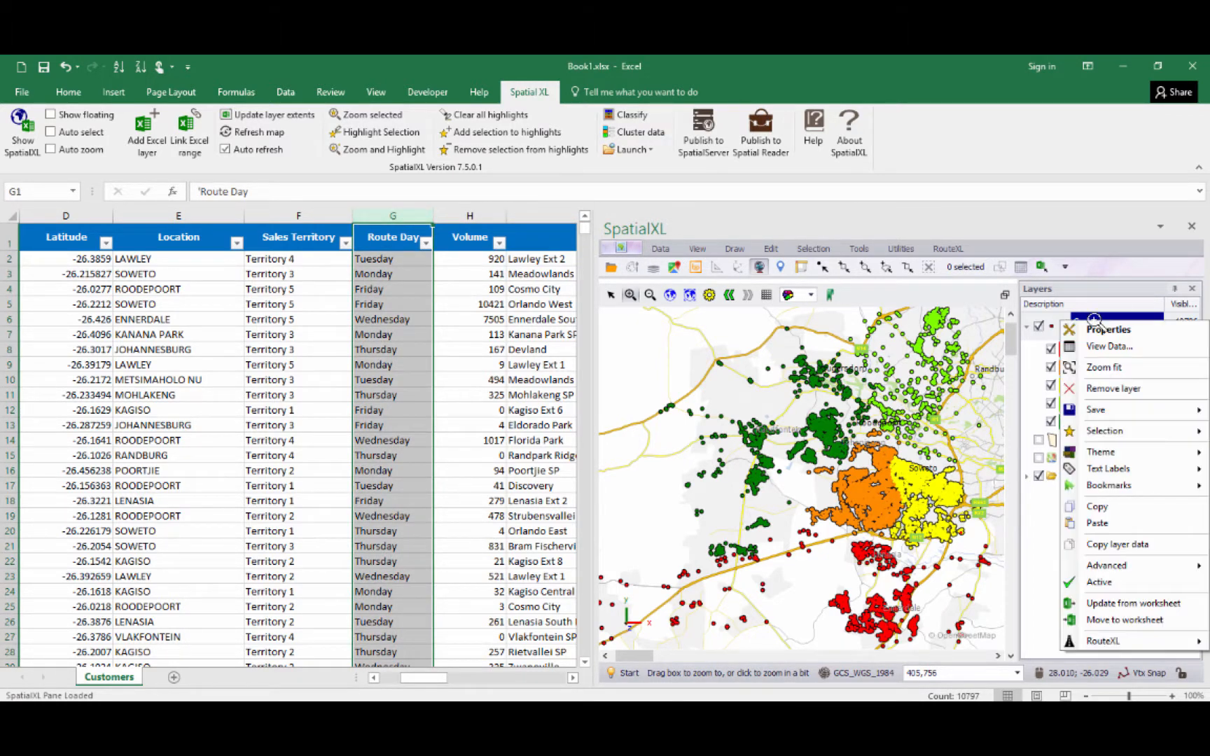
pyautogui.click(1095, 329)
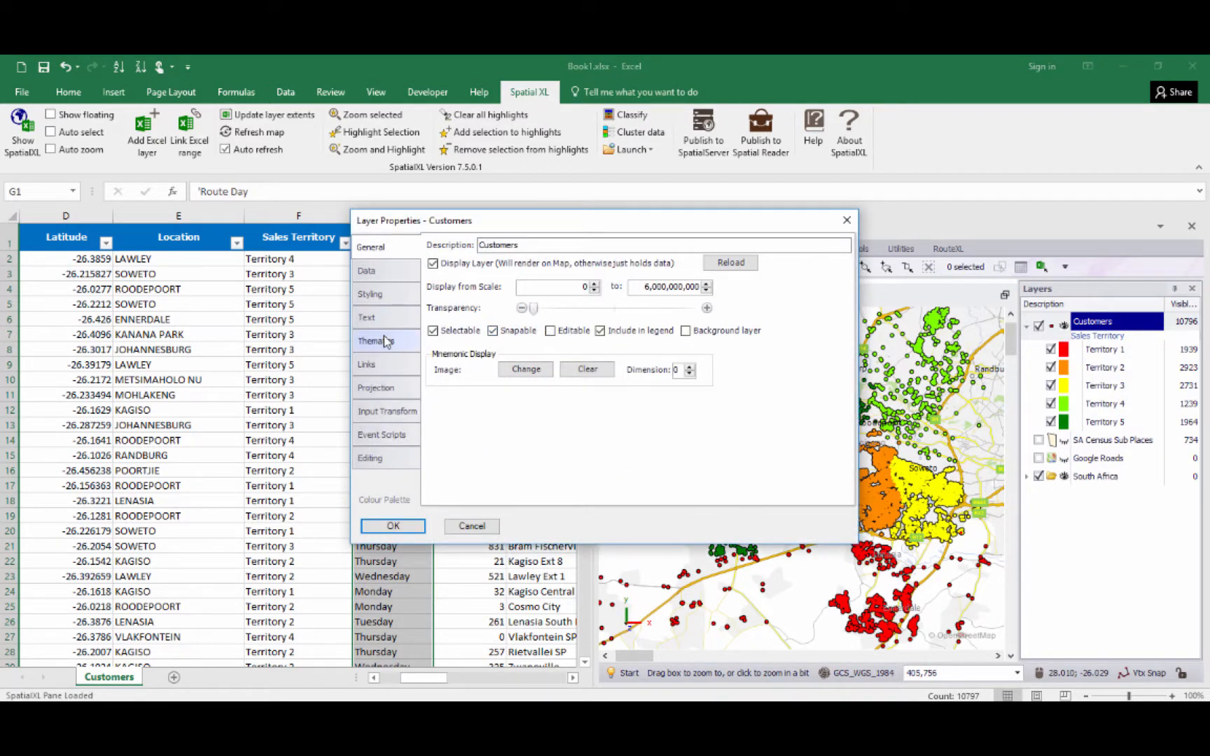
pyautogui.click(383, 341)
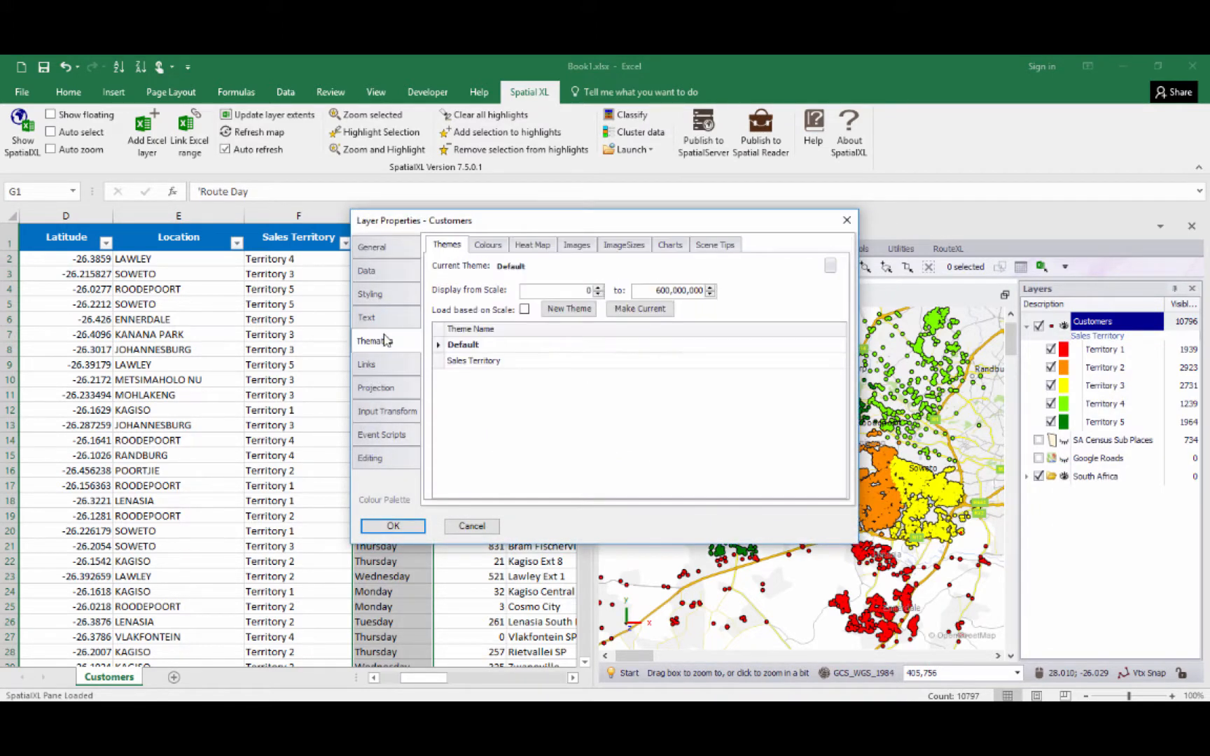
pyautogui.click(575, 316)
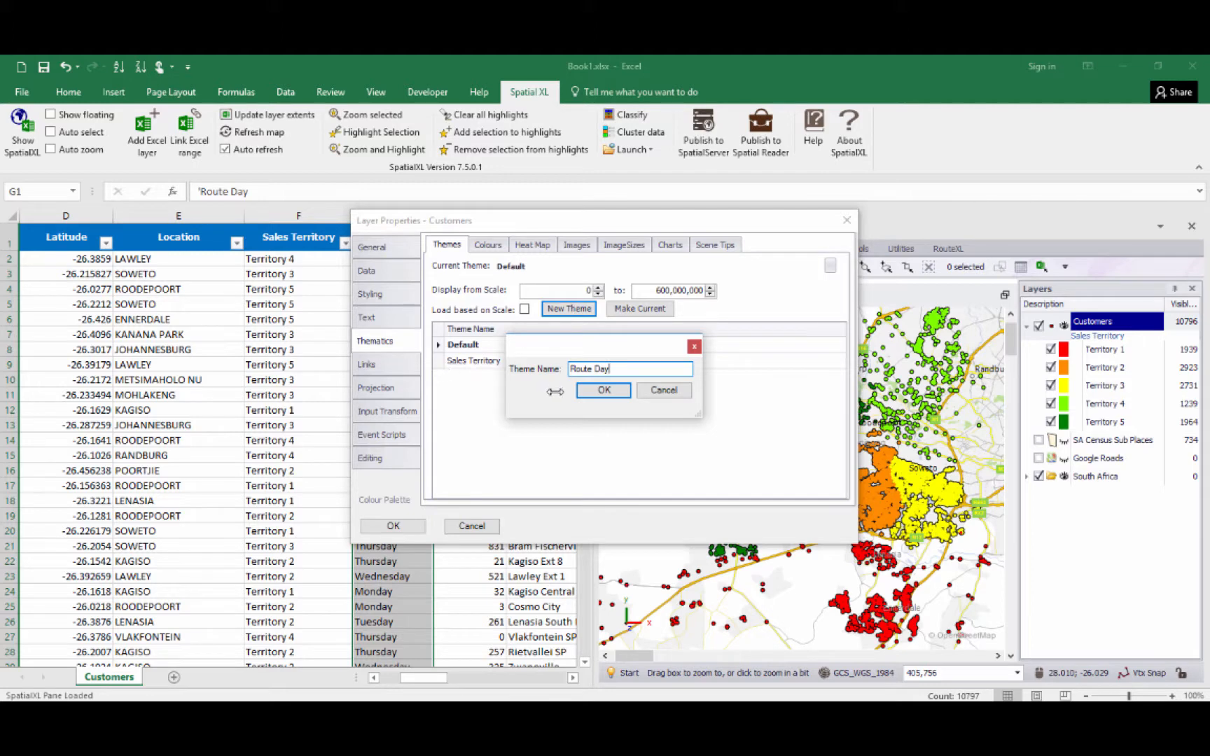
pyautogui.click(585, 390)
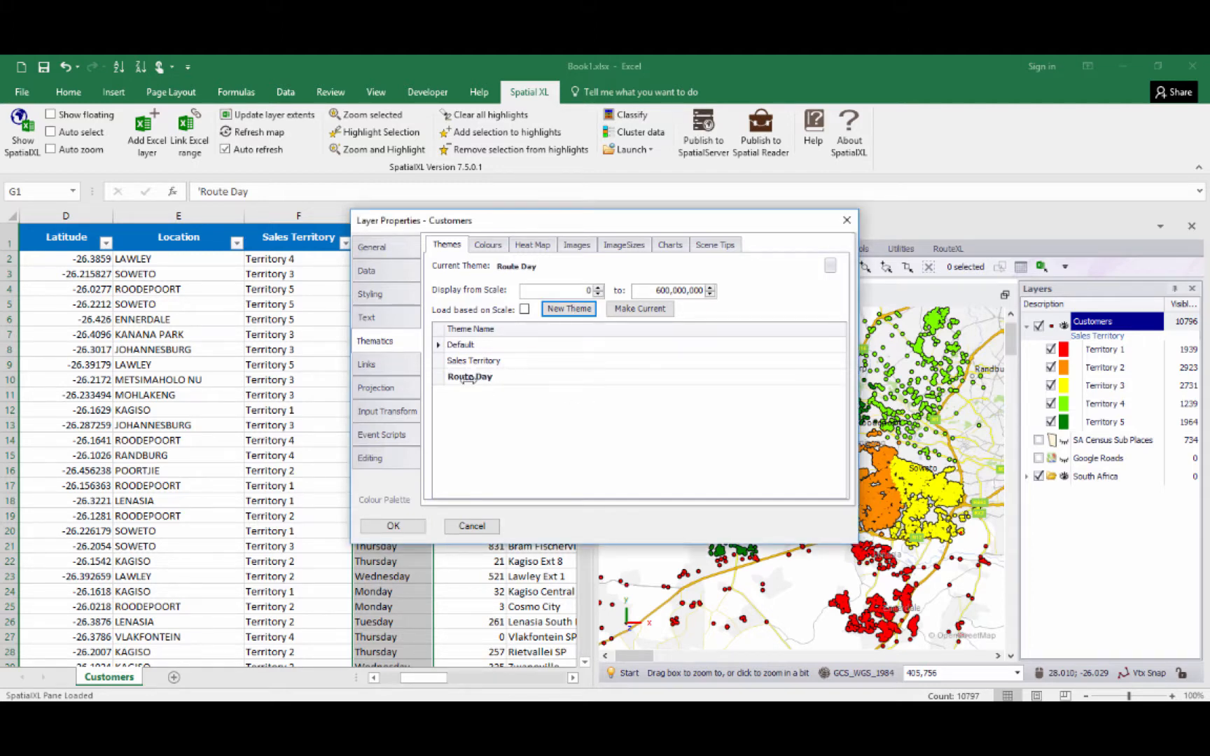
# Set the theme's colour column to Route Day and generate unique colours for its text values
pyautogui.click(487, 245)
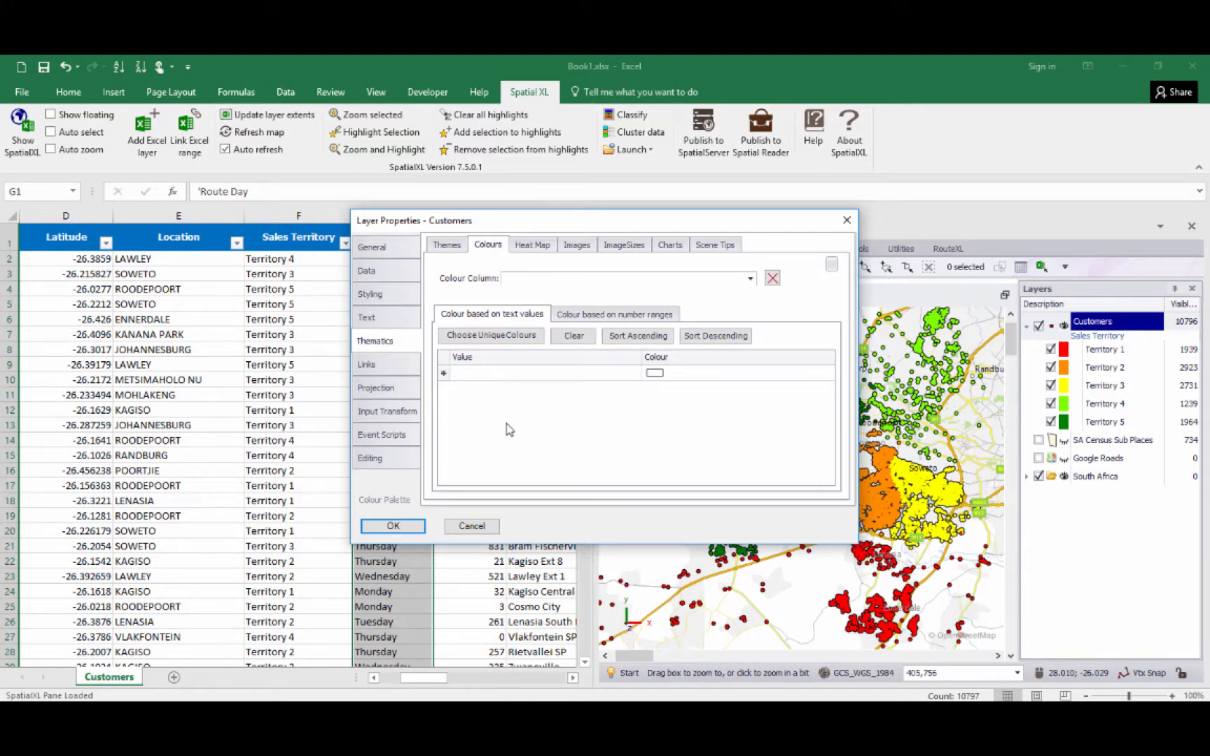
pyautogui.click(578, 337)
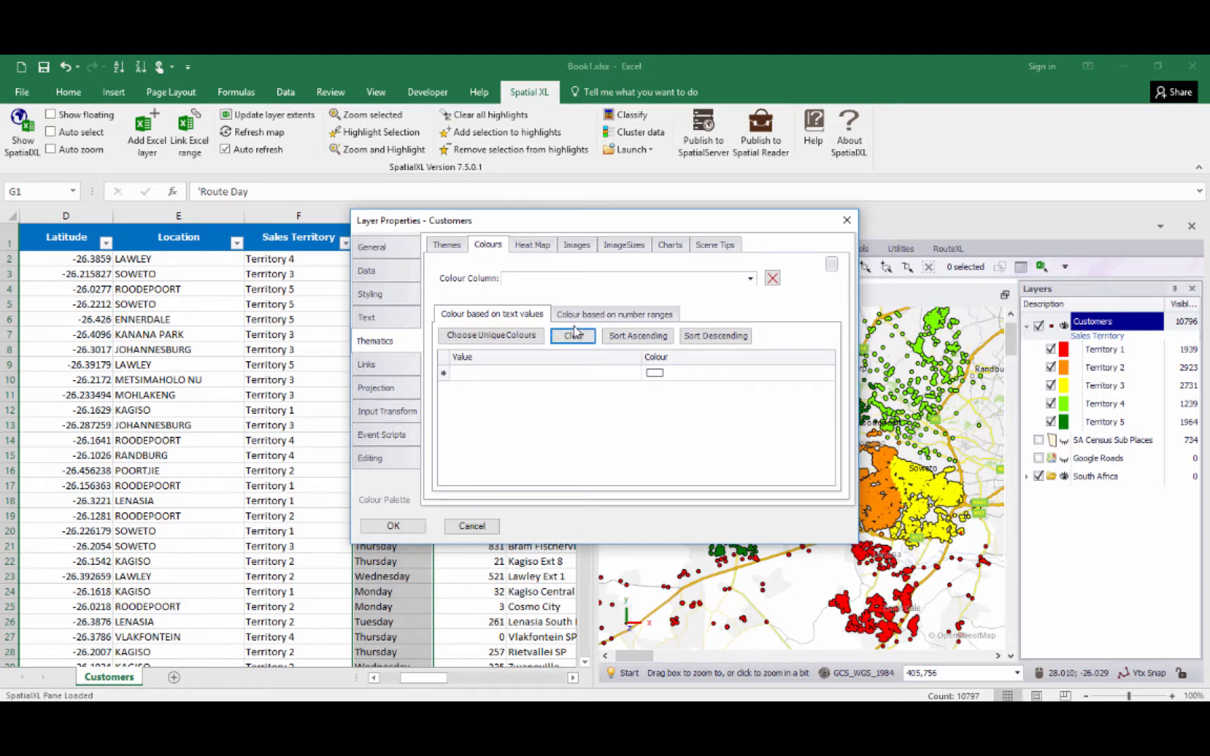
pyautogui.click(753, 276)
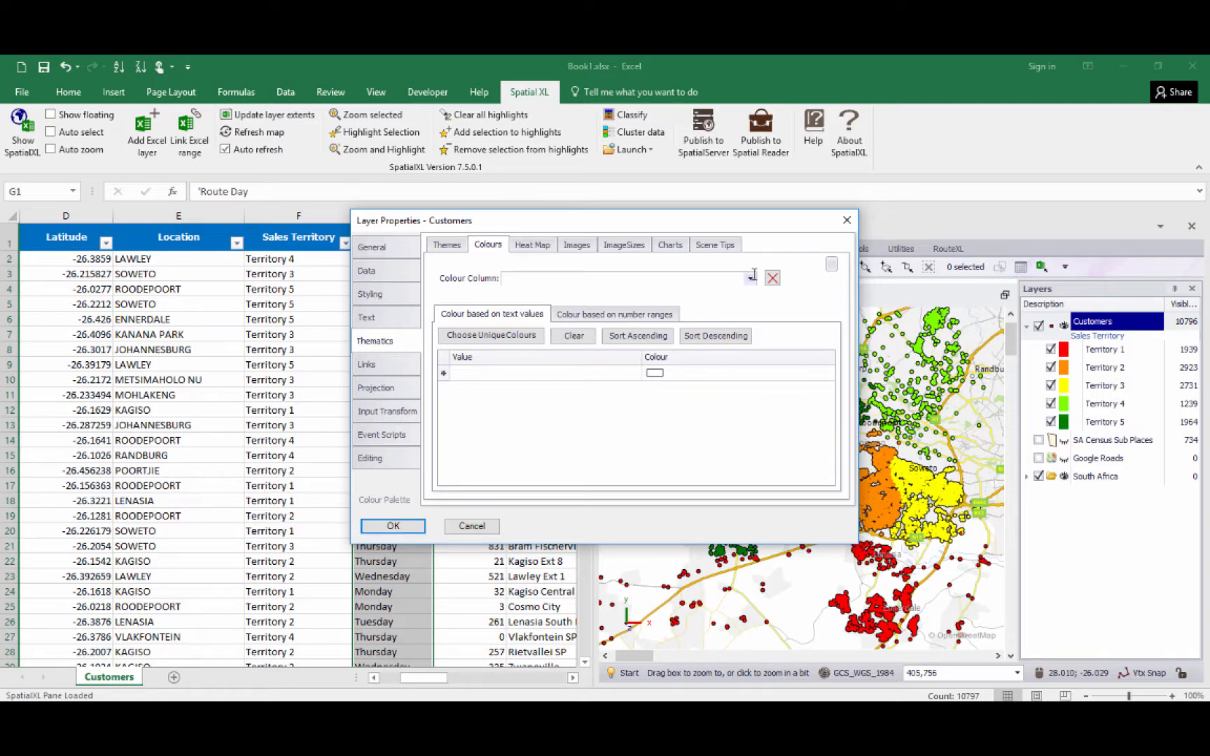
pyautogui.click(751, 277)
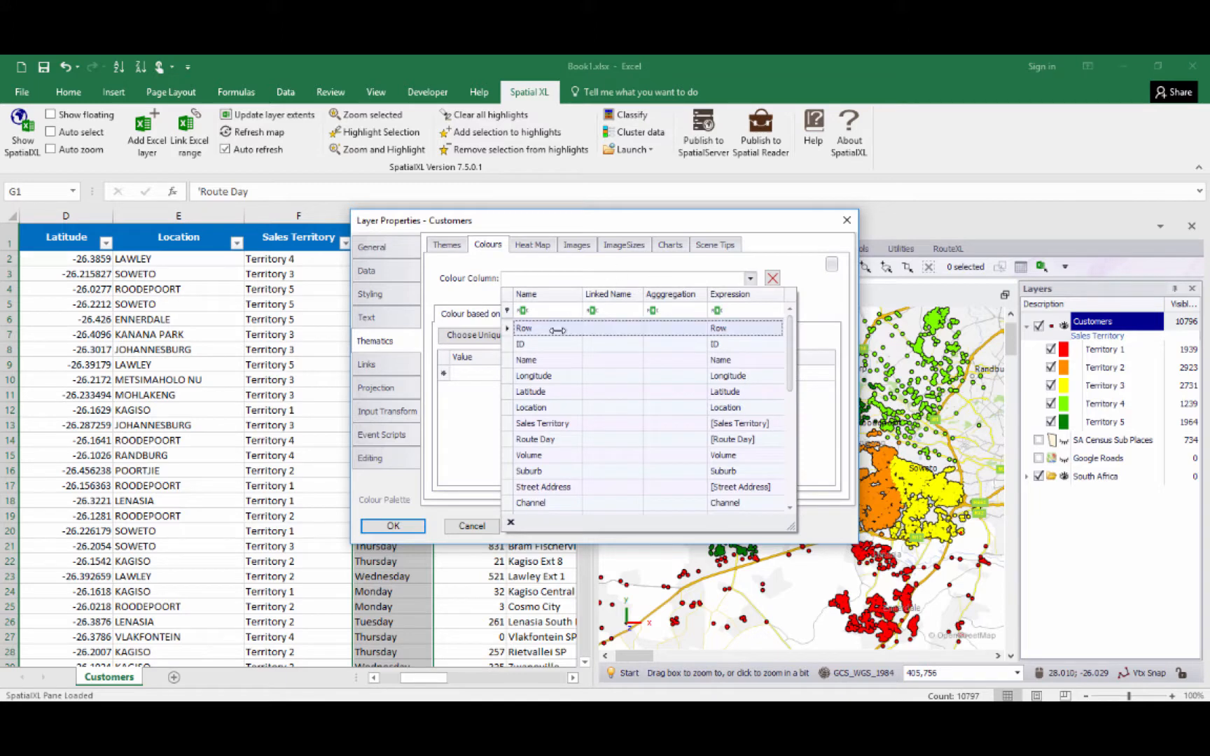
pyautogui.click(556, 438)
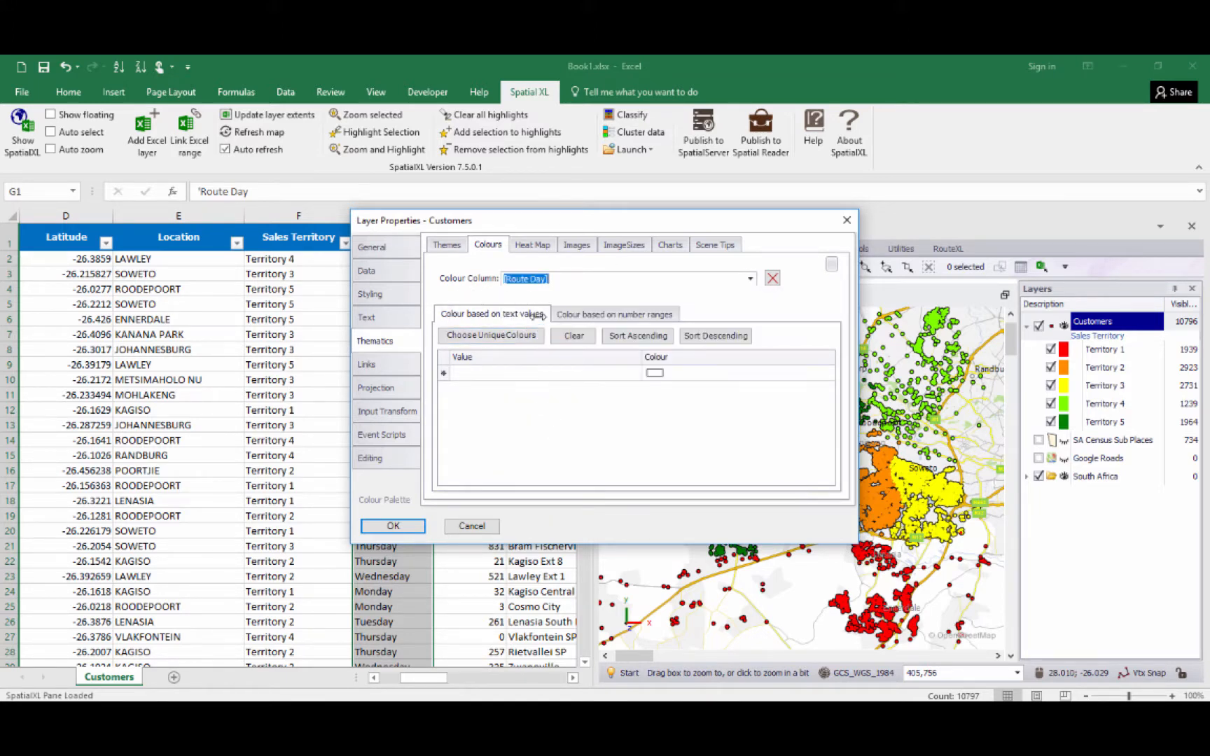
pyautogui.click(495, 335)
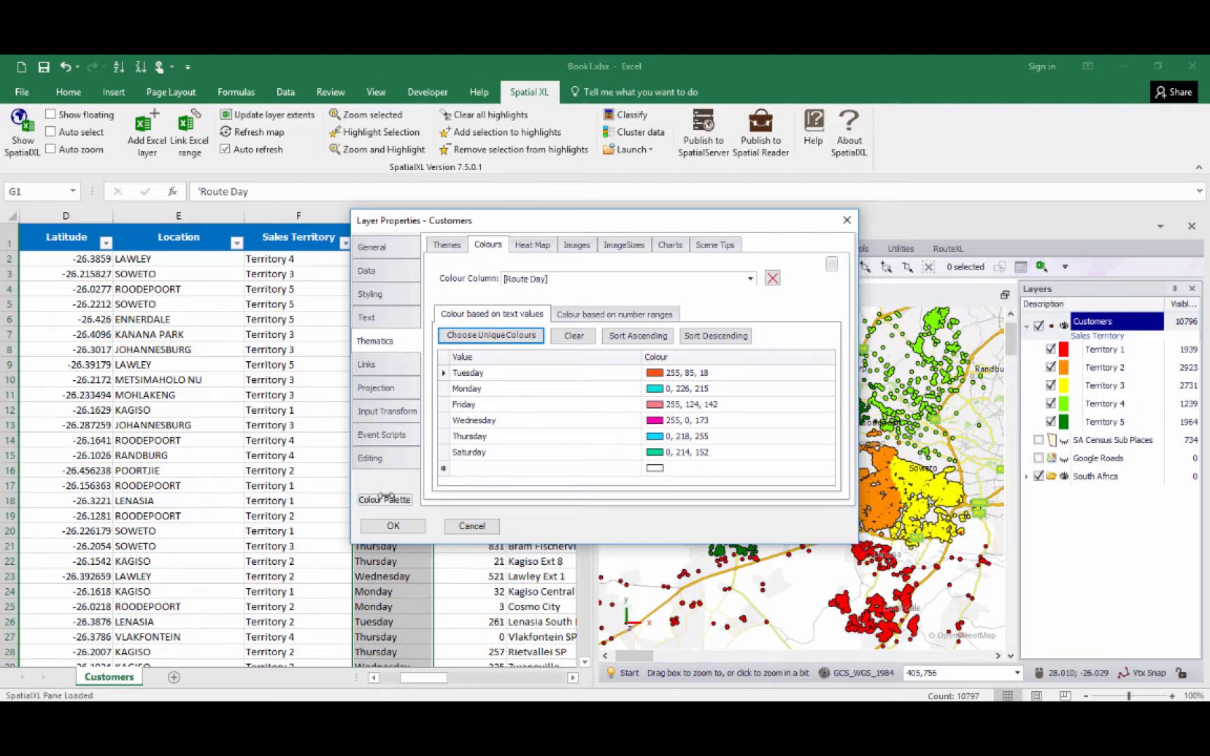
# Apply the BluetoRed palette to the route days, recolour Monday red (255, 0, 0), and apply the theme to the Customers layer
pyautogui.click(372, 498)
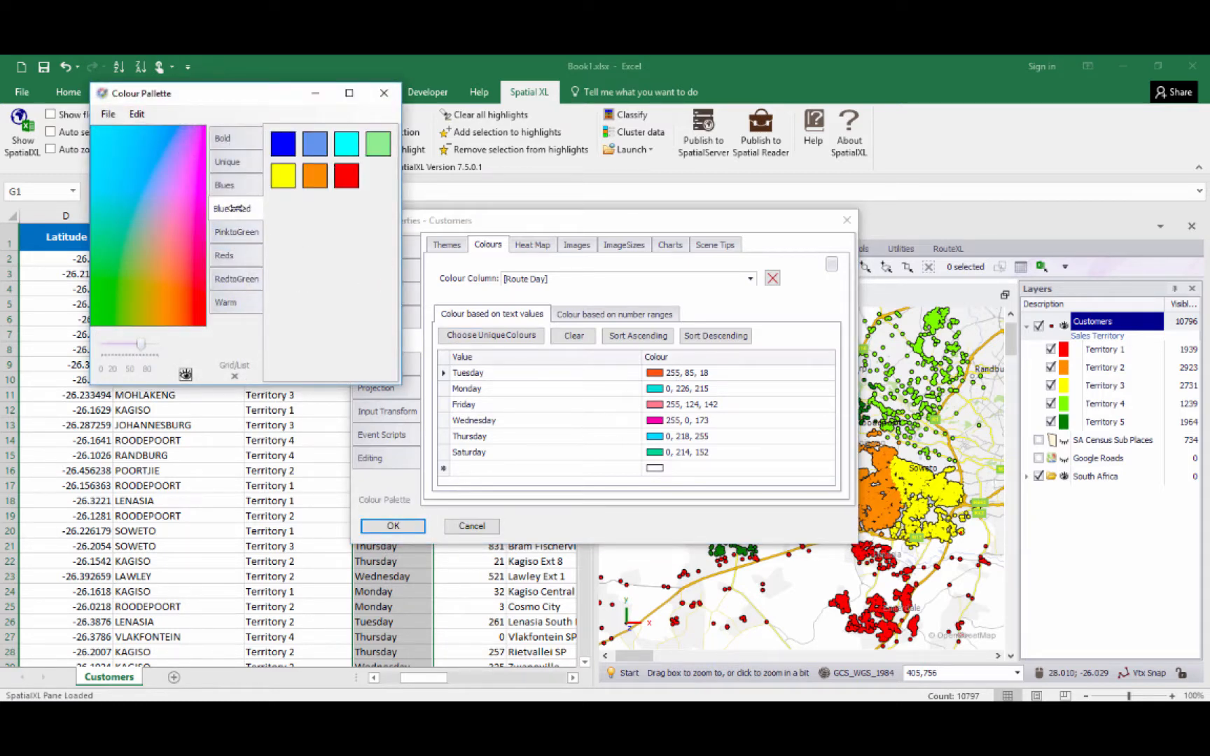
pyautogui.moveTo(244, 208); pyautogui.dragTo(653, 382)
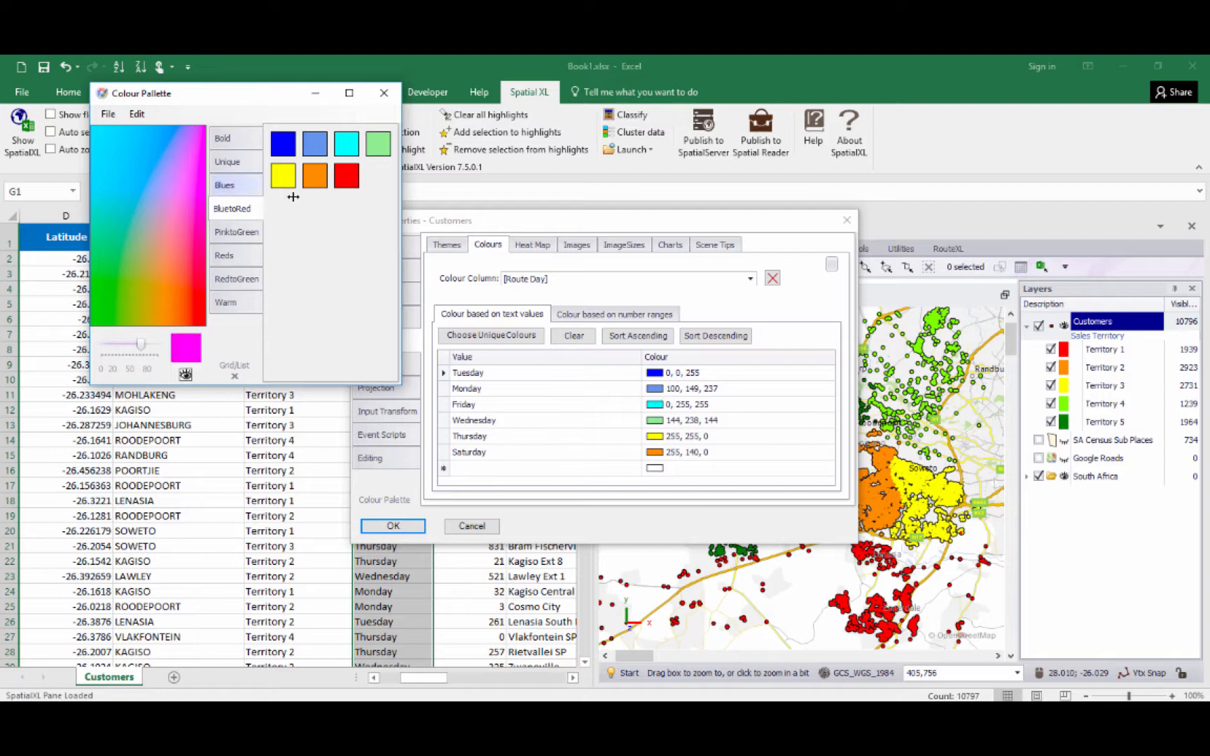
pyautogui.moveTo(340, 176); pyautogui.dragTo(657, 391)
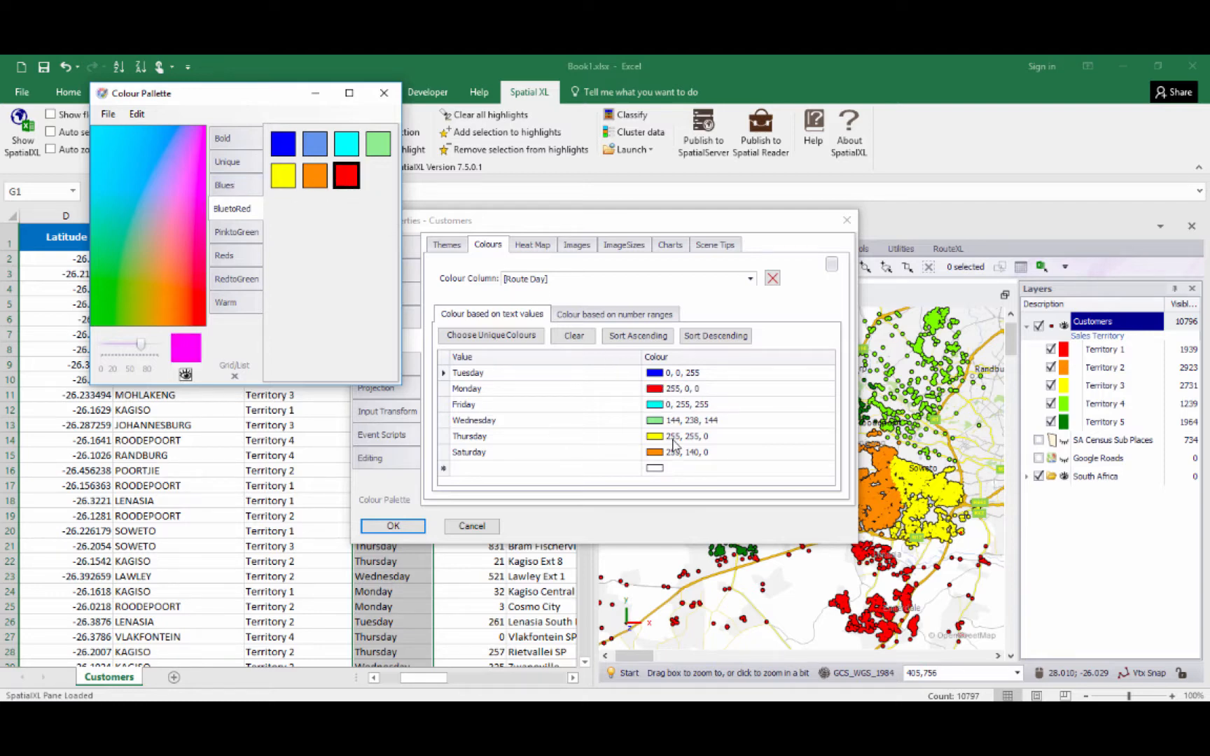
pyautogui.click(383, 93)
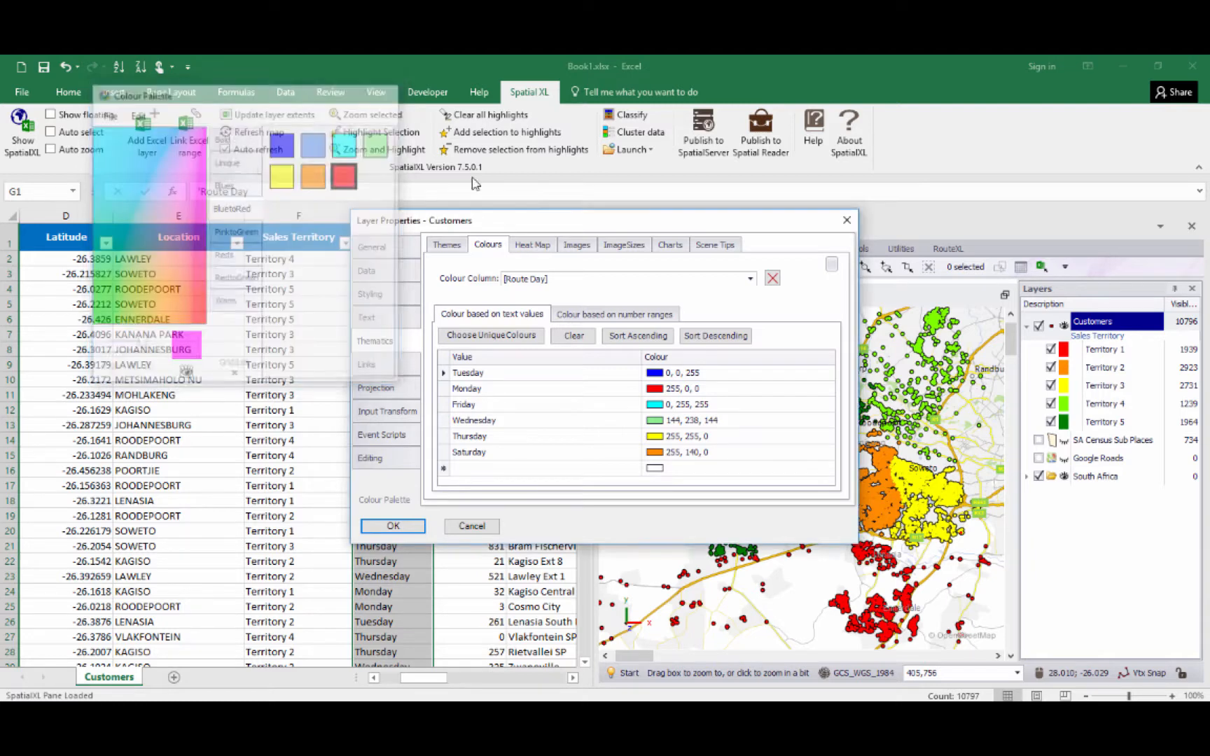
pyautogui.click(392, 526)
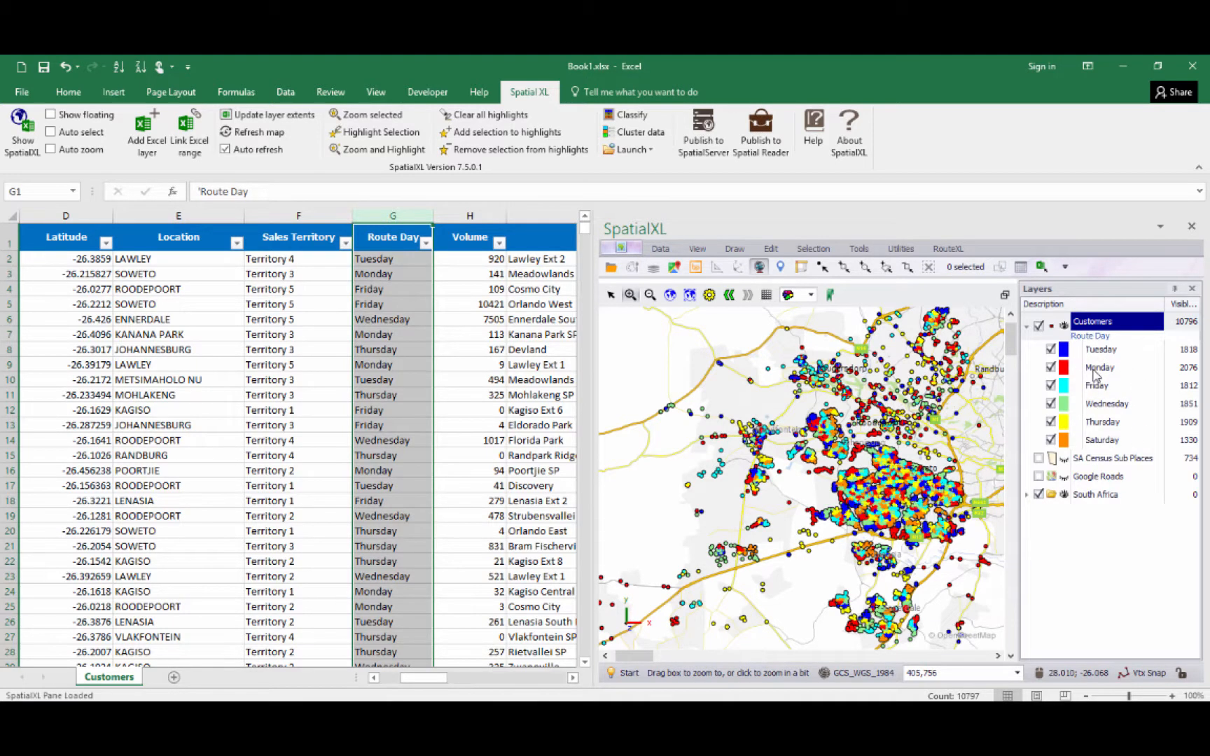
# Reorder the Route Day legend entries under the Customers layer to run from Monday to Saturday
pyautogui.moveTo(1093, 371); pyautogui.dragTo(1112, 350)
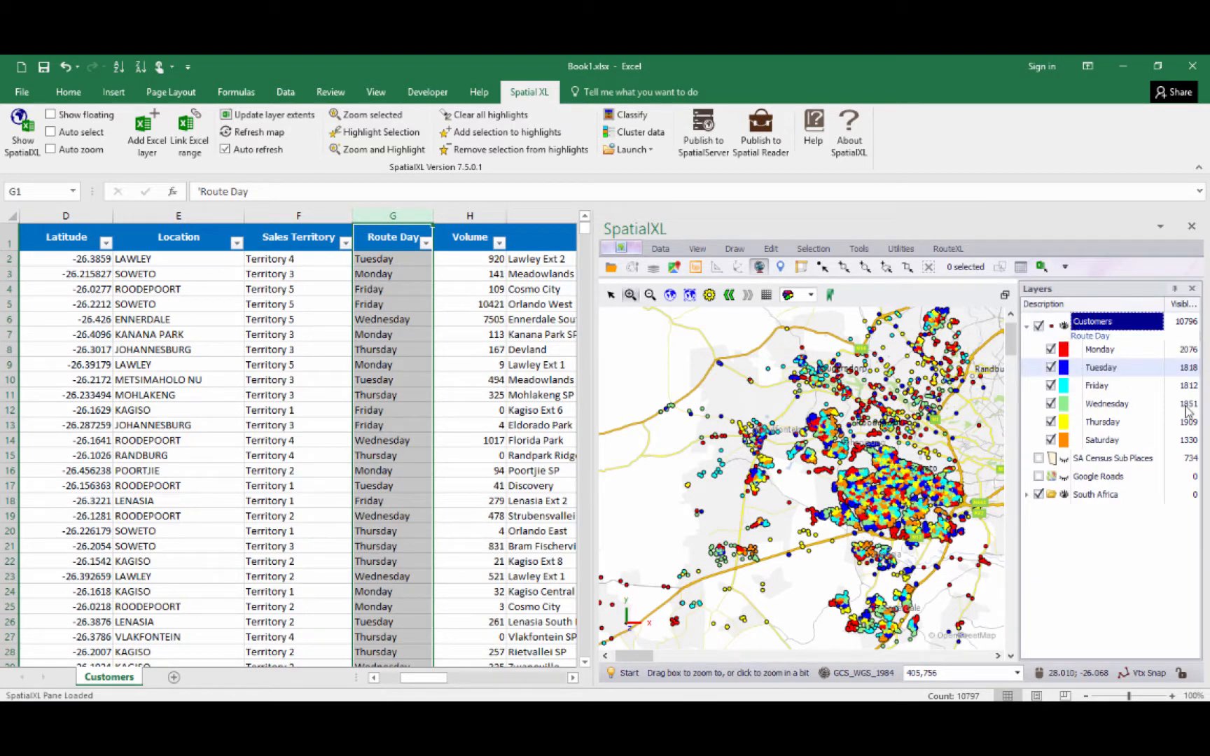
pyautogui.moveTo(1103, 406)
pyautogui.mouseDown()
pyautogui.moveTo(1111, 380)
pyautogui.moveTo(1100, 414)
pyautogui.moveTo(1101, 398)
pyautogui.mouseUp()
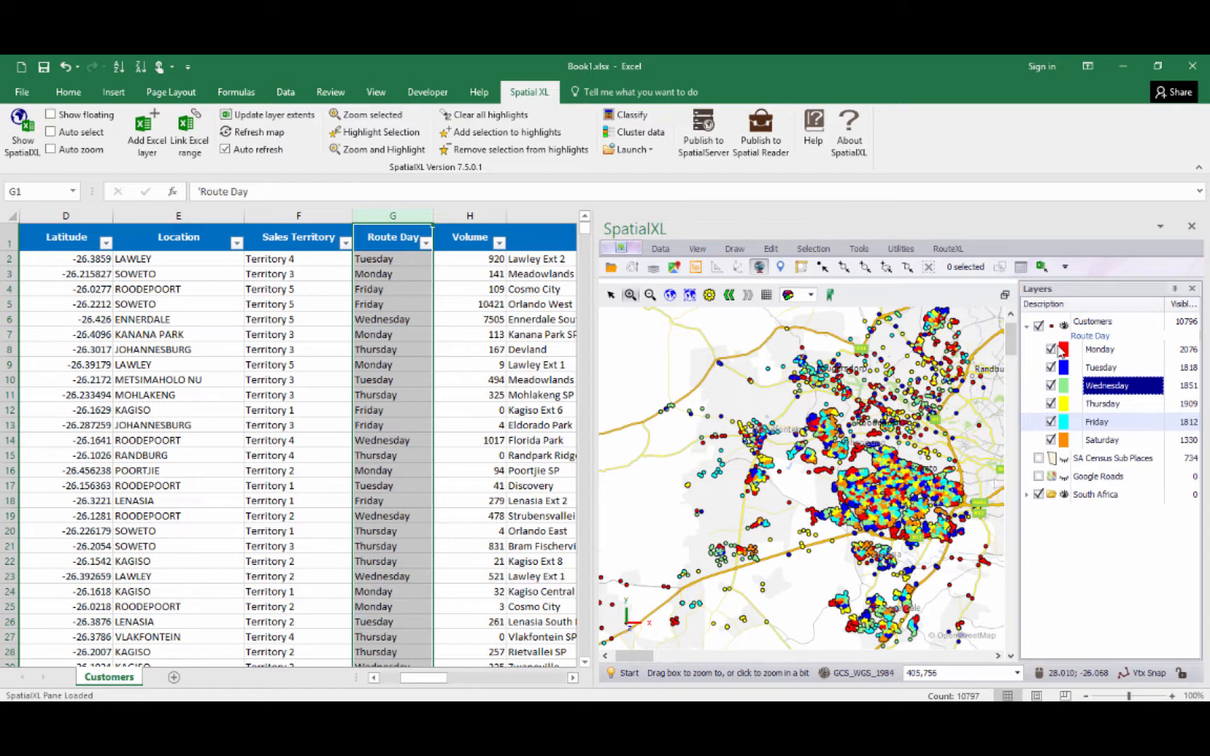
# Isolate the Monday customers on the map and turn all route days back on
pyautogui.click(1093, 350)
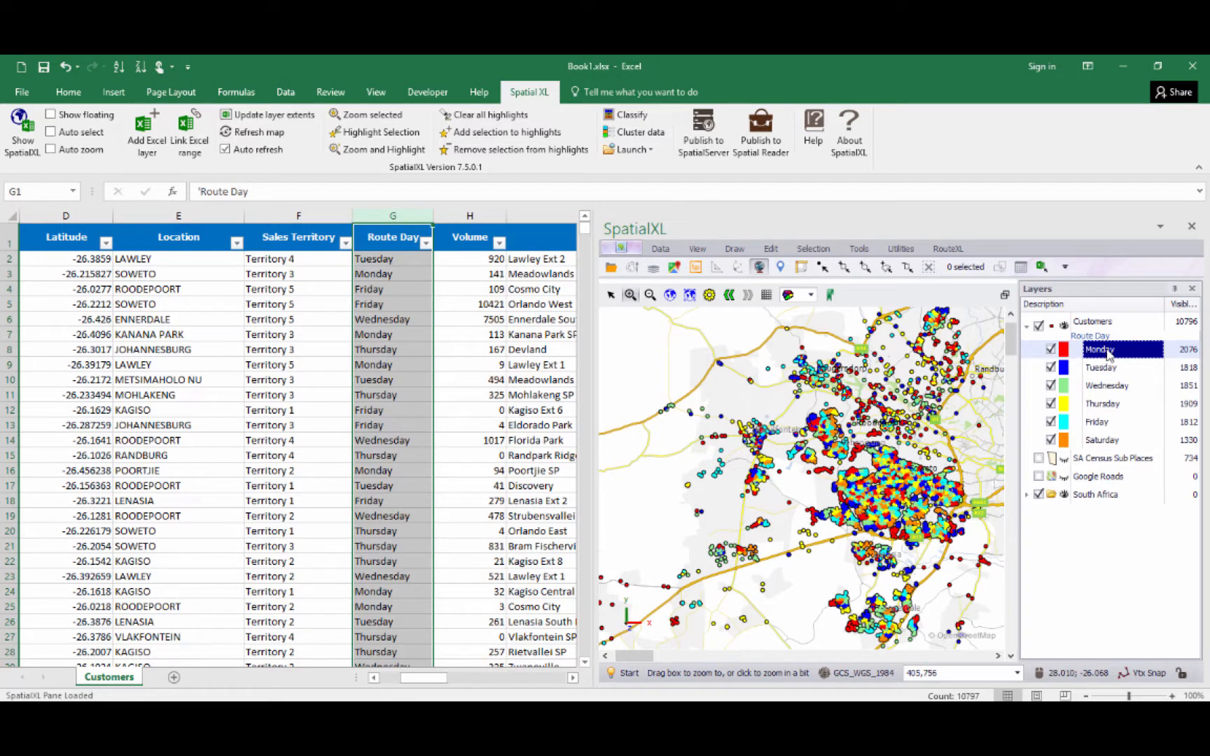
pyautogui.rightClick(1098, 352)
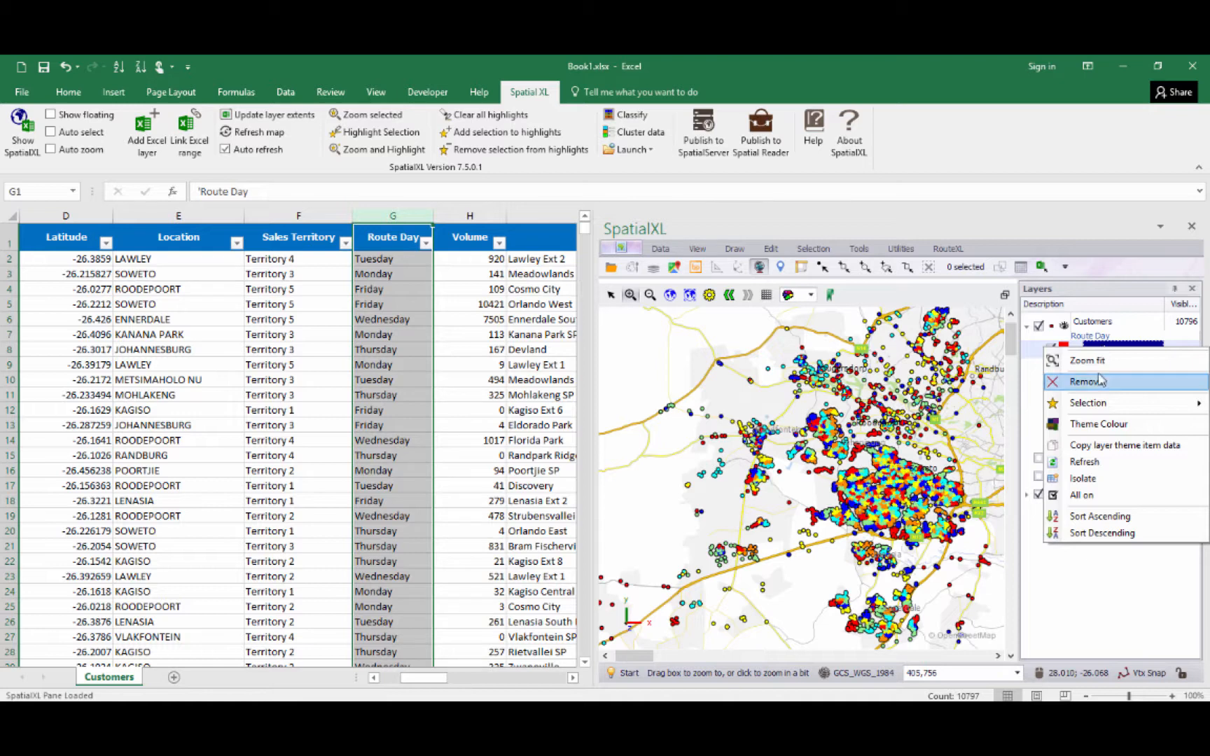
pyautogui.click(1100, 482)
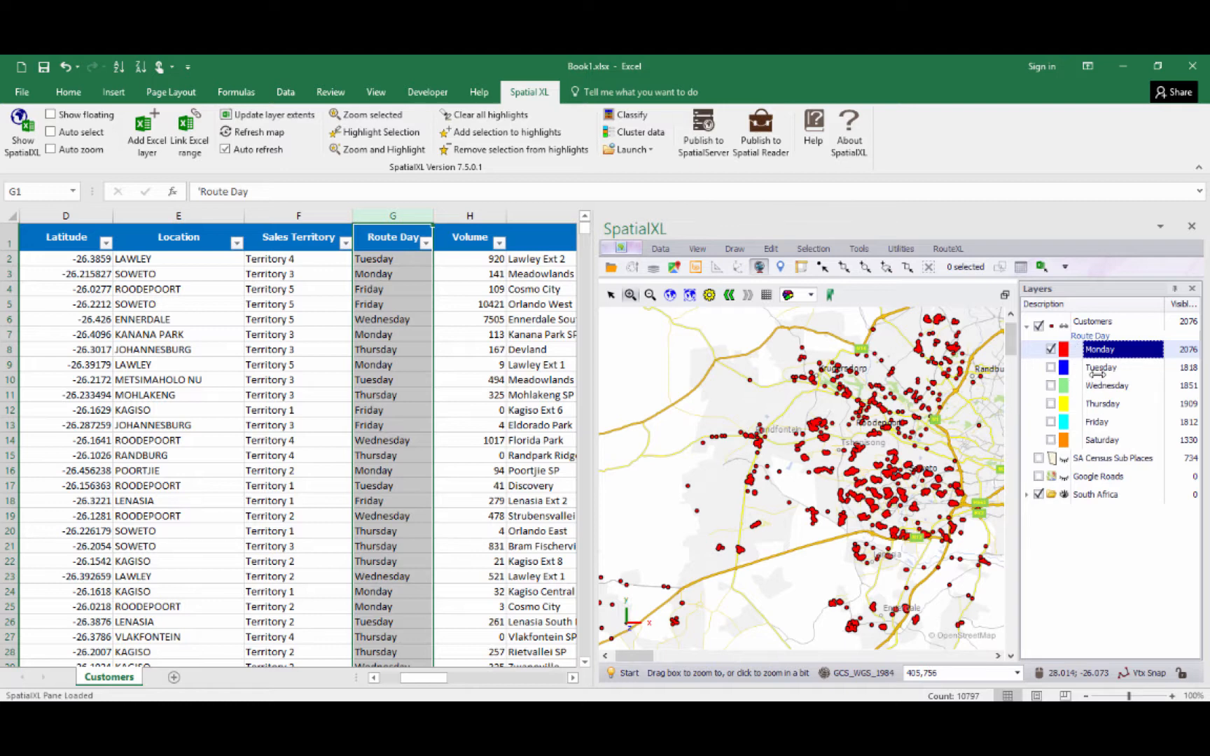
pyautogui.rightClick(1101, 349)
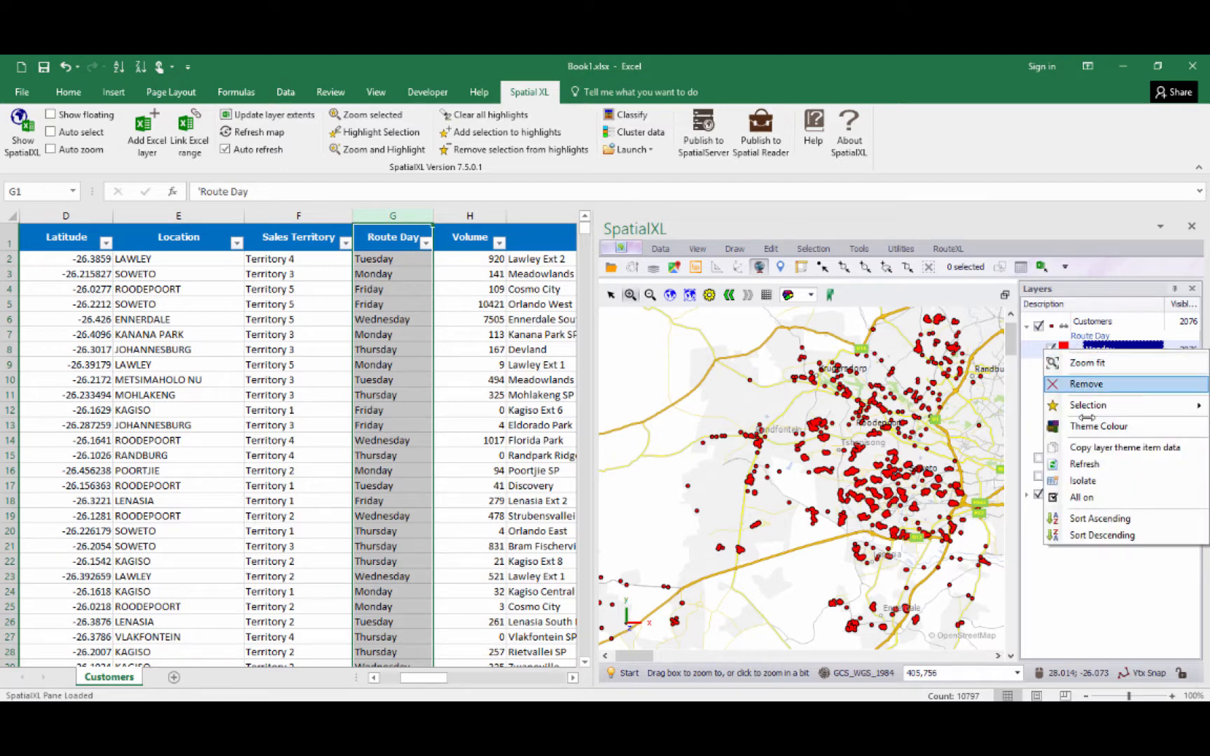
pyautogui.click(1097, 498)
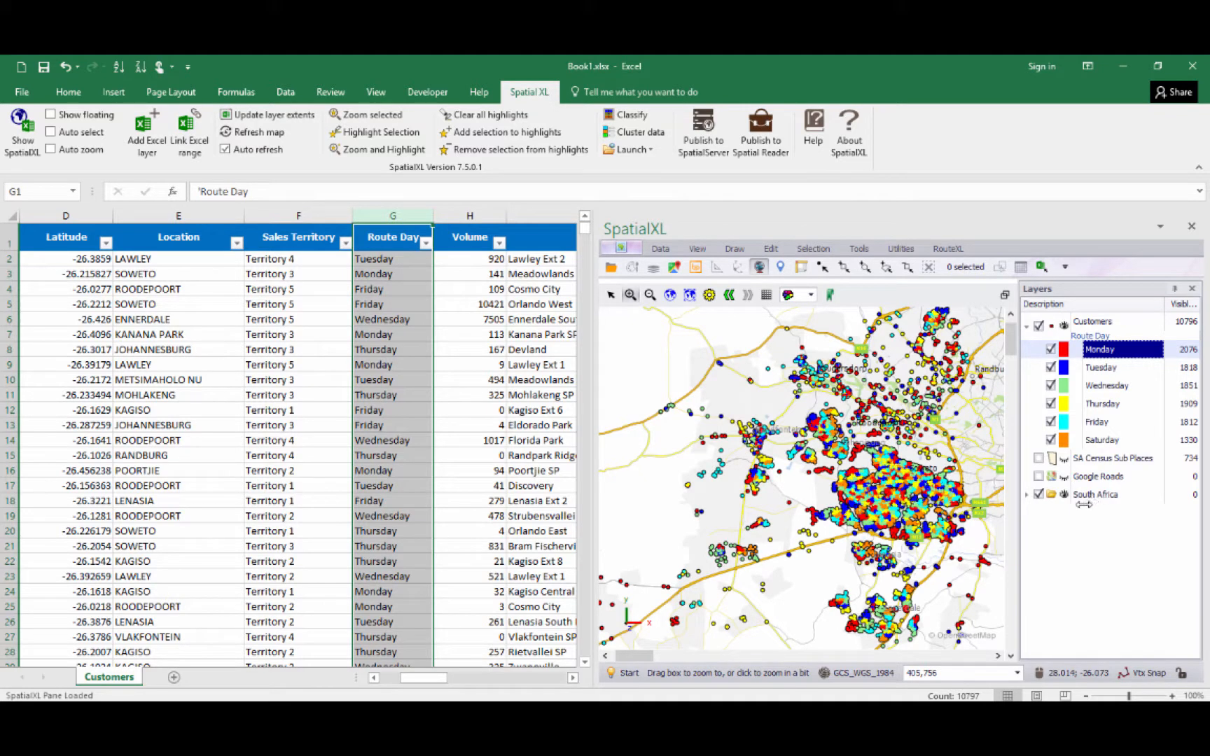
# Switch the Customers layer's theme to Sales Territory, to Default, and back to Route Day
pyautogui.rightClick(1097, 323)
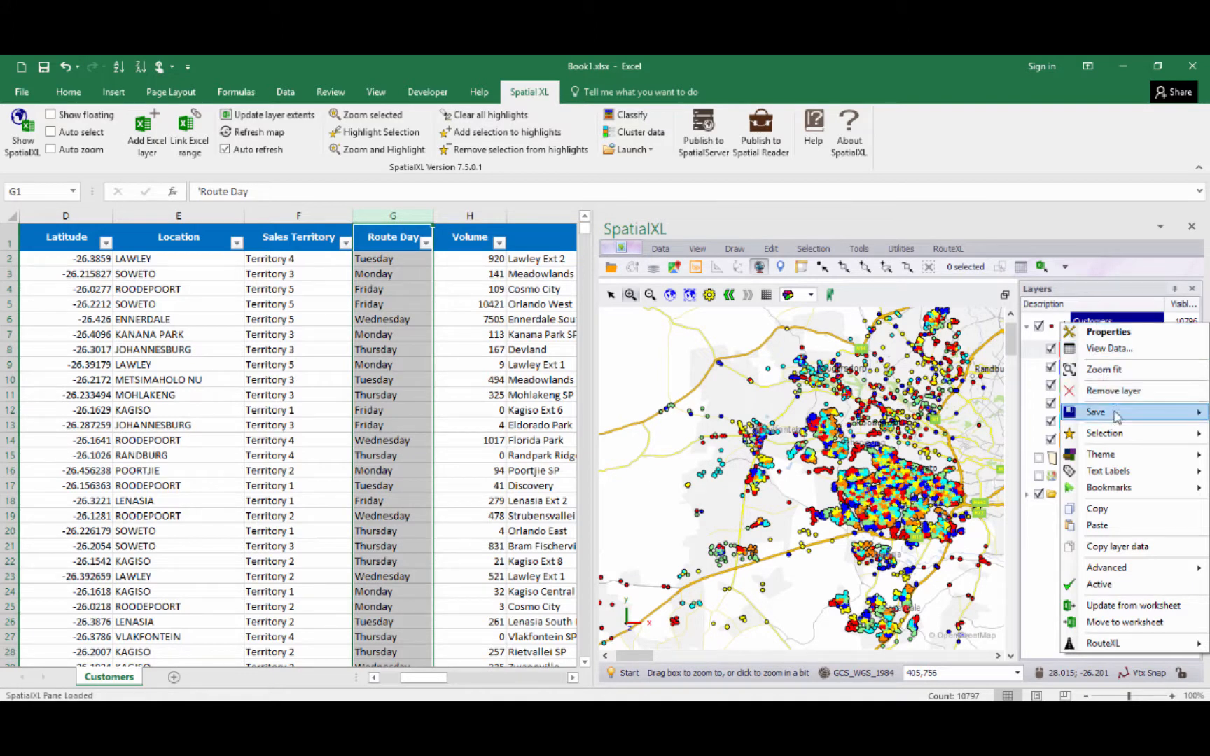
pyautogui.moveTo(1122, 455)
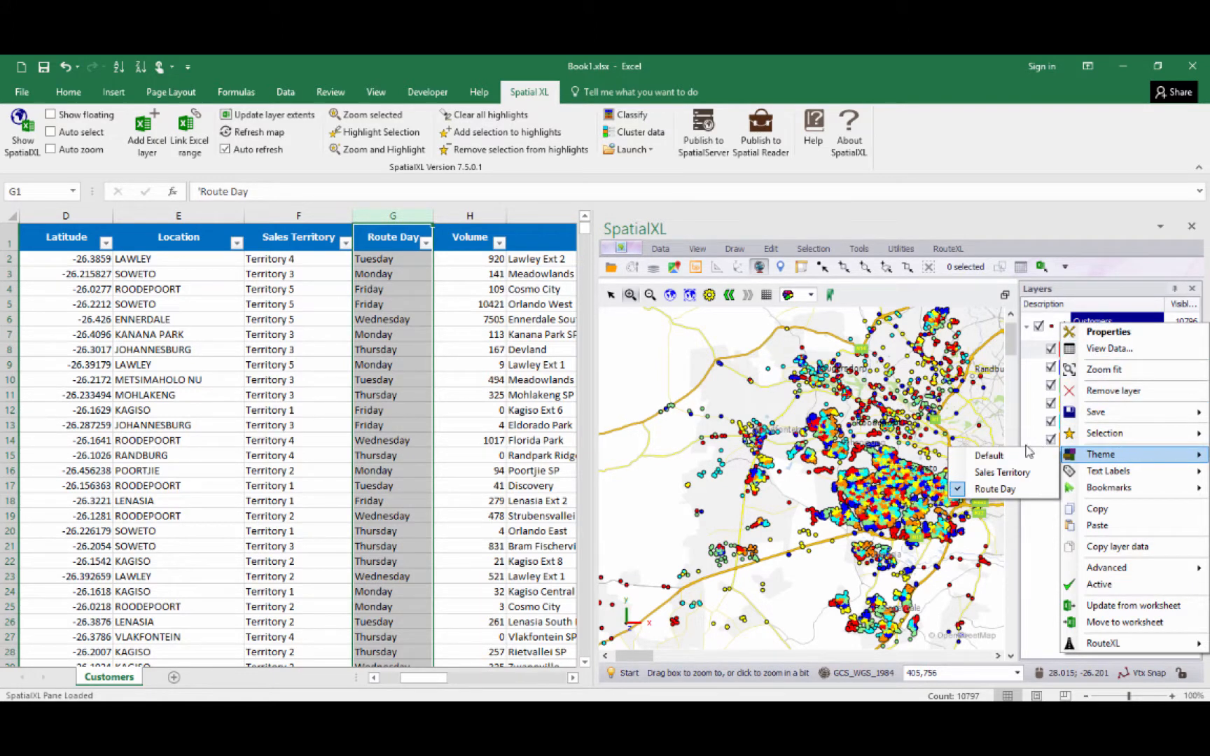
pyautogui.click(1002, 472)
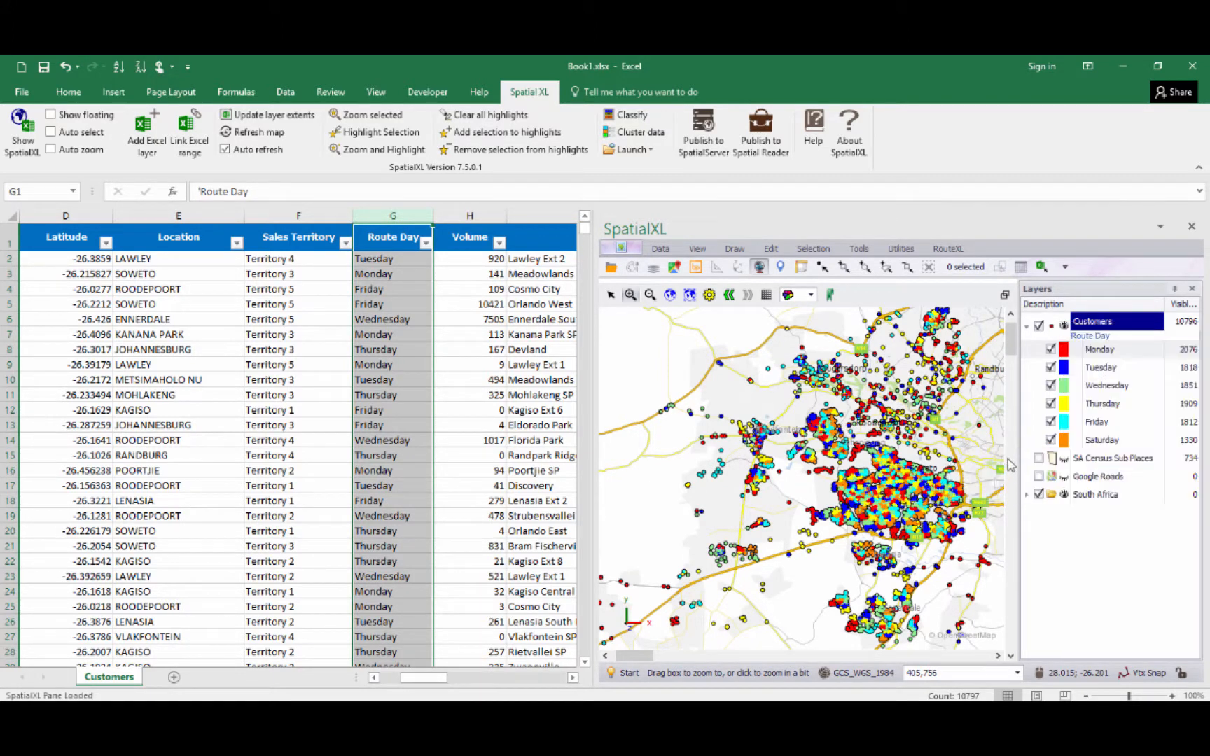
pyautogui.rightClick(1087, 316)
pyautogui.moveTo(1133, 453)
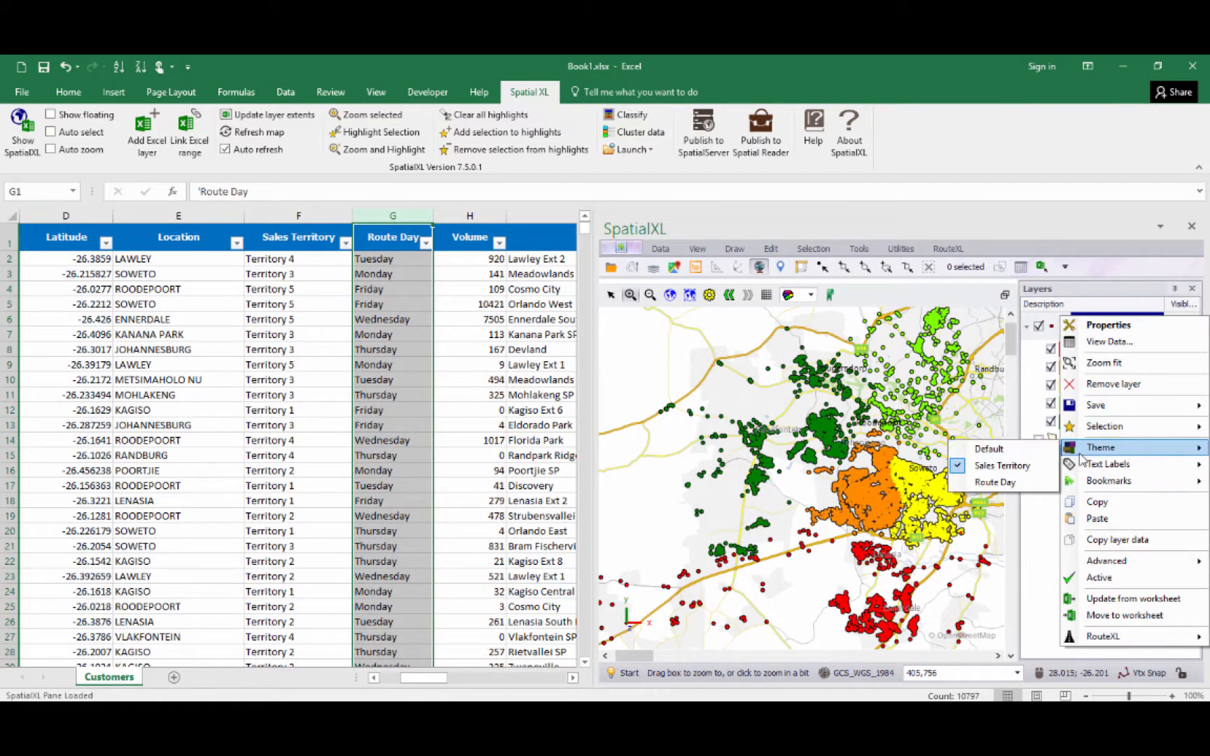
pyautogui.click(991, 449)
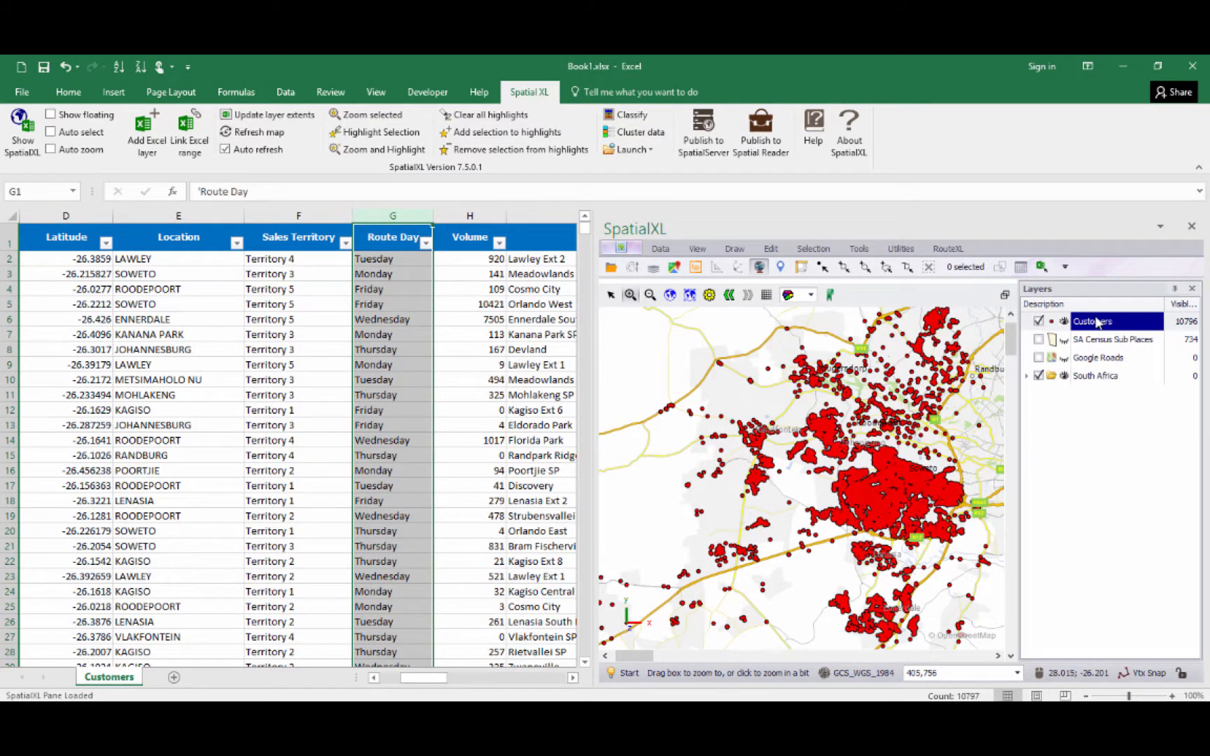
pyautogui.rightClick(1097, 320)
pyautogui.moveTo(1089, 453)
pyautogui.click(1024, 487)
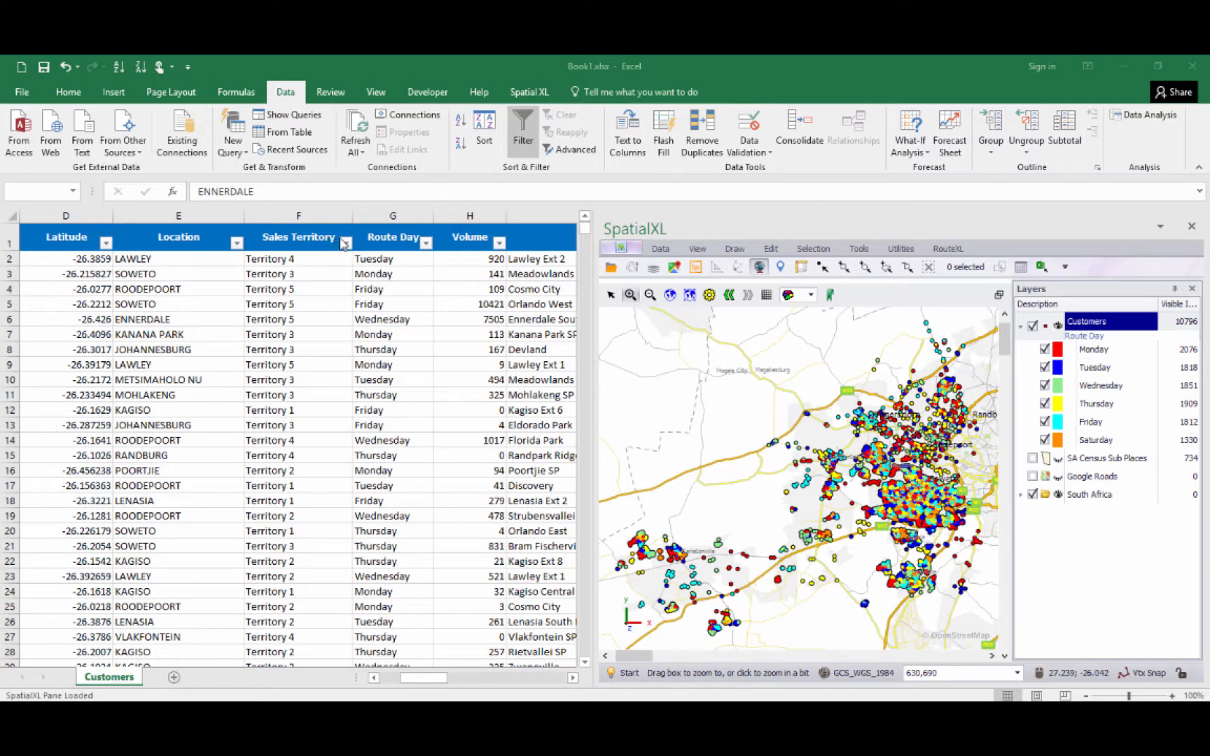
# Filter the worksheet's Sales Territory column to Territory 4 only and zoom the map to fit the Customers layer
pyautogui.click(345, 242)
pyautogui.click(236, 392)
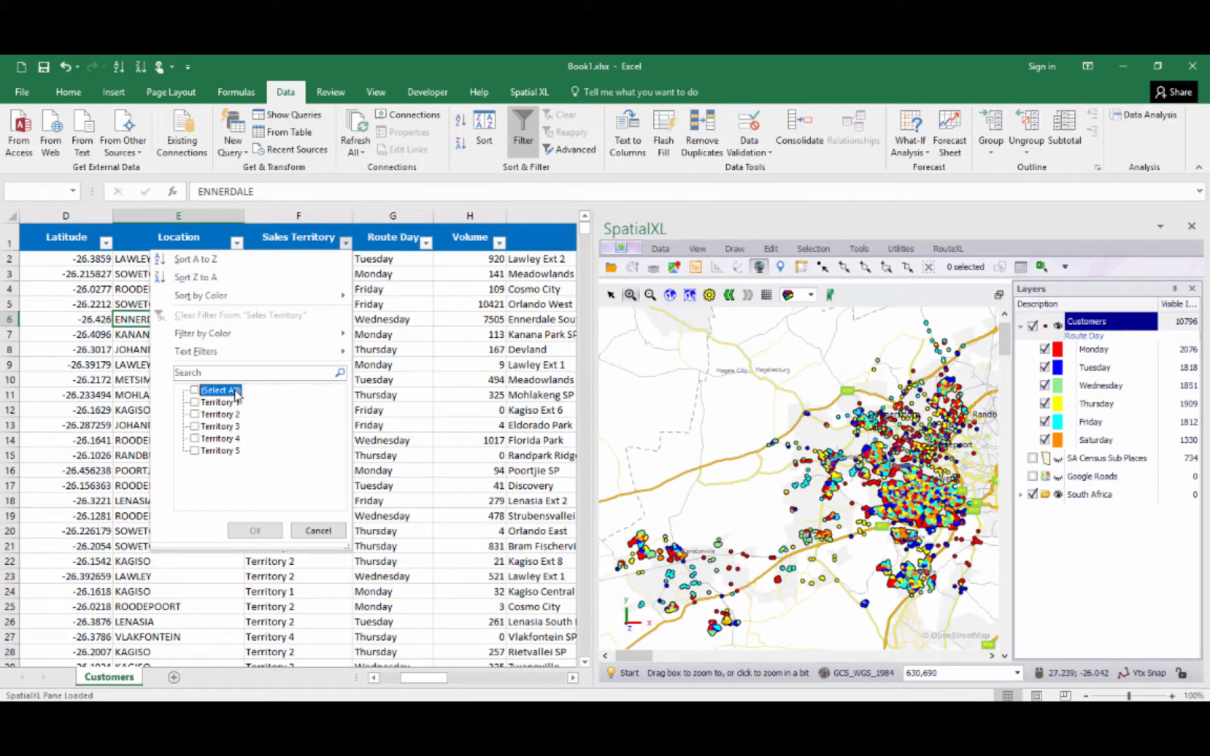
pyautogui.click(219, 441)
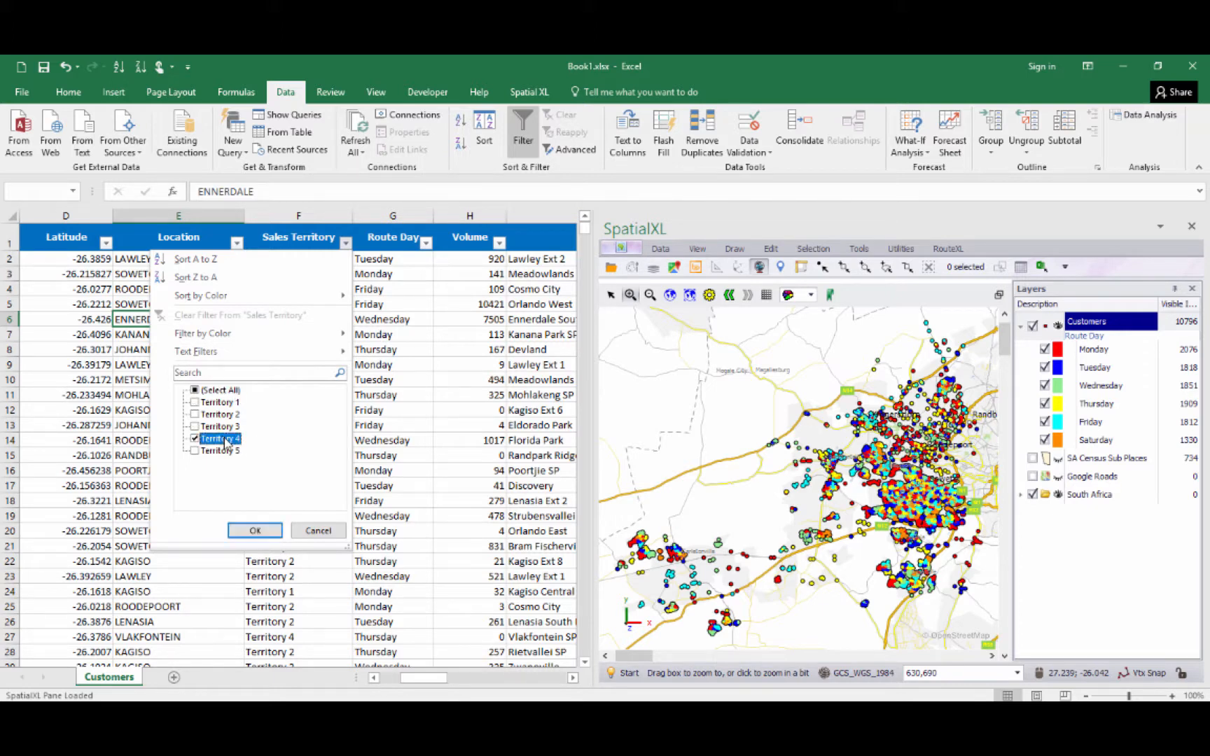
pyautogui.click(254, 530)
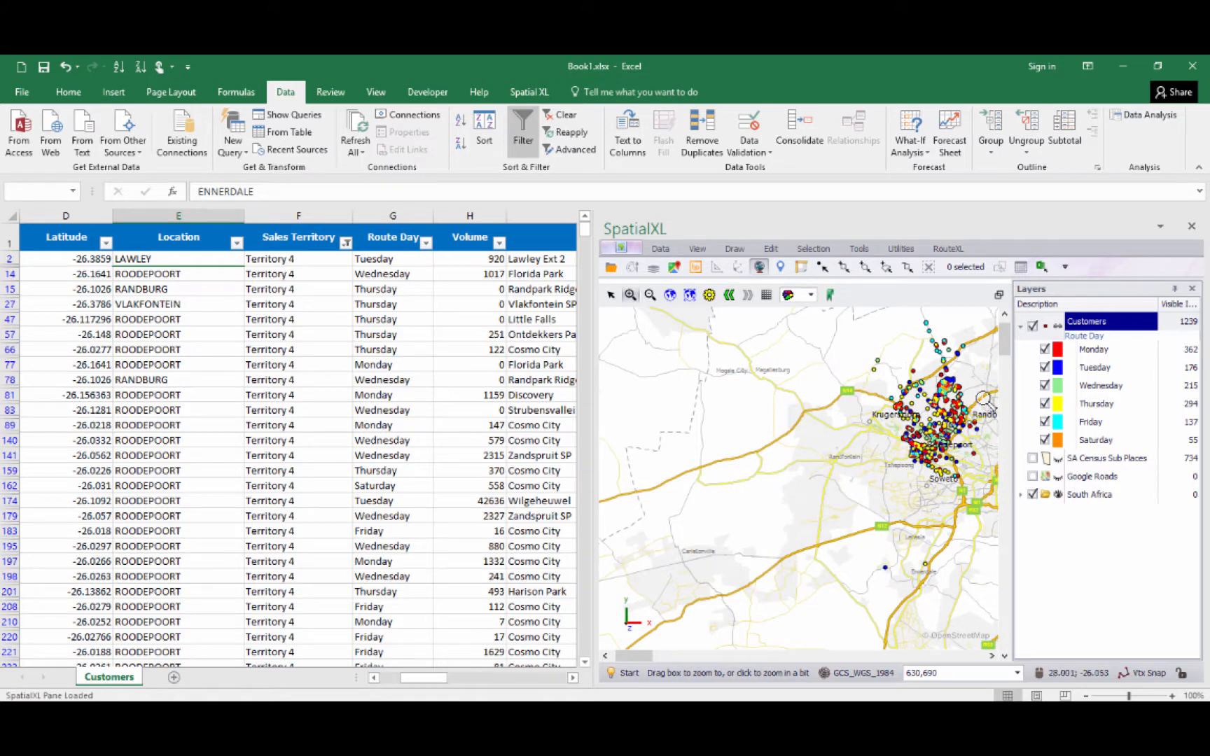
pyautogui.rightClick(1078, 321)
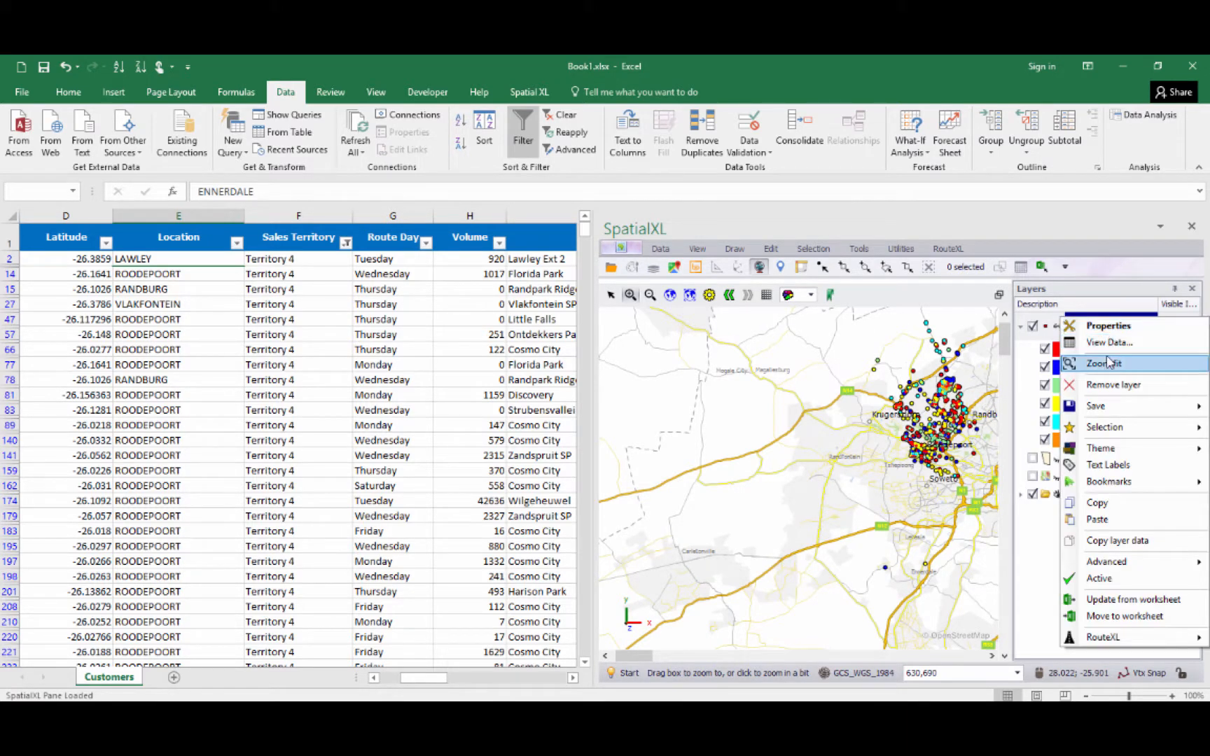
pyautogui.click(1103, 360)
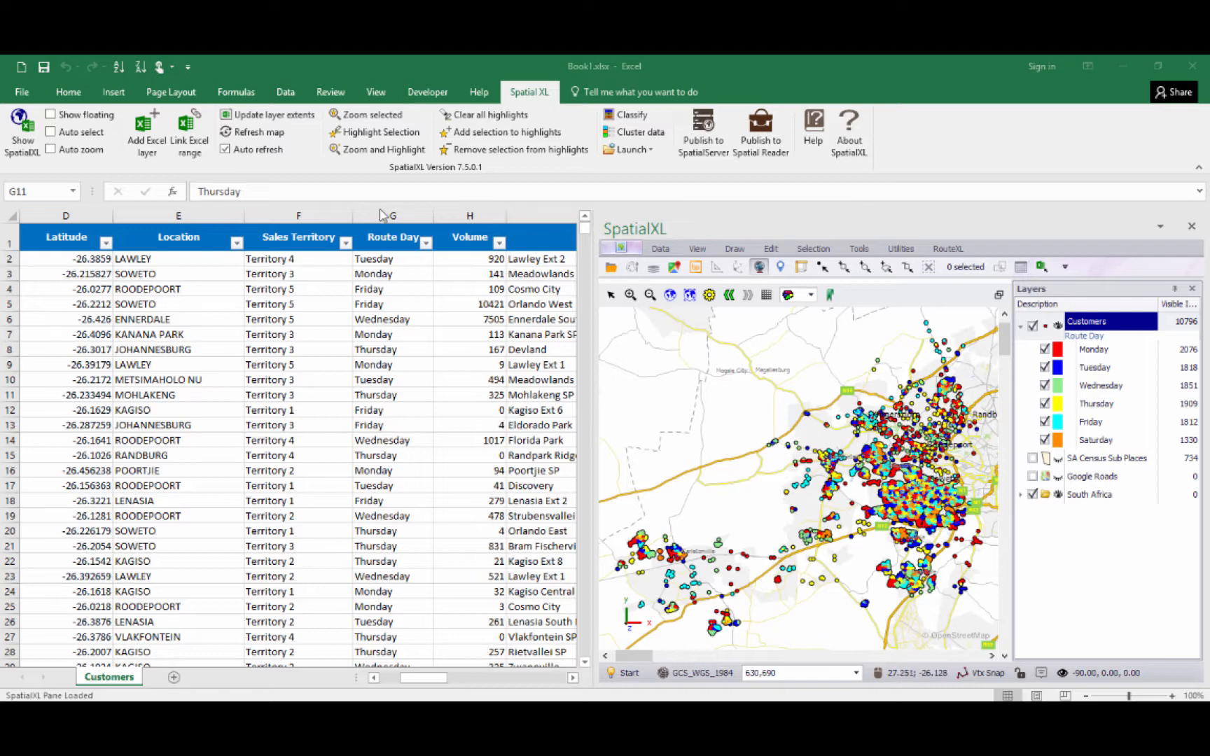
# Examine the range of values in the worksheet's Volume column through its filter list, leaving the column unfiltered
pyautogui.click(500, 243)
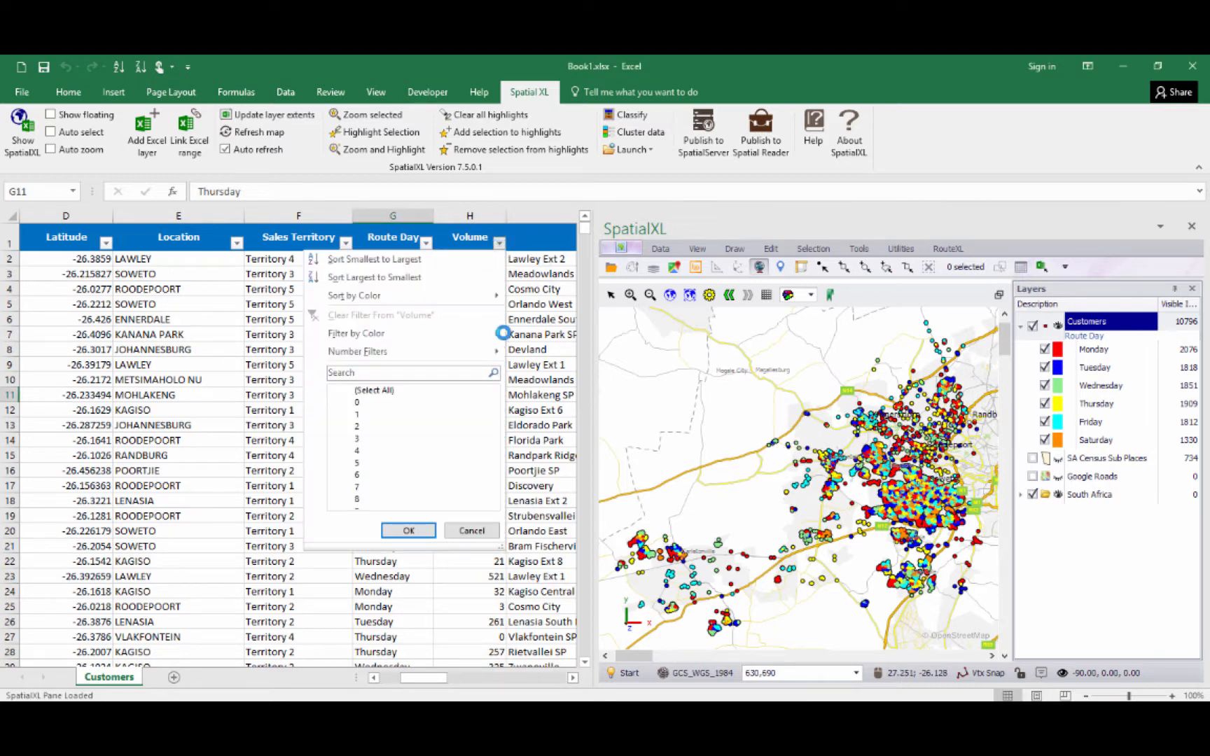
pyautogui.moveTo(493, 405)
pyautogui.mouseDown()
pyautogui.moveTo(497, 504)
pyautogui.moveTo(493, 392)
pyautogui.mouseUp()
pyautogui.press('Escape')
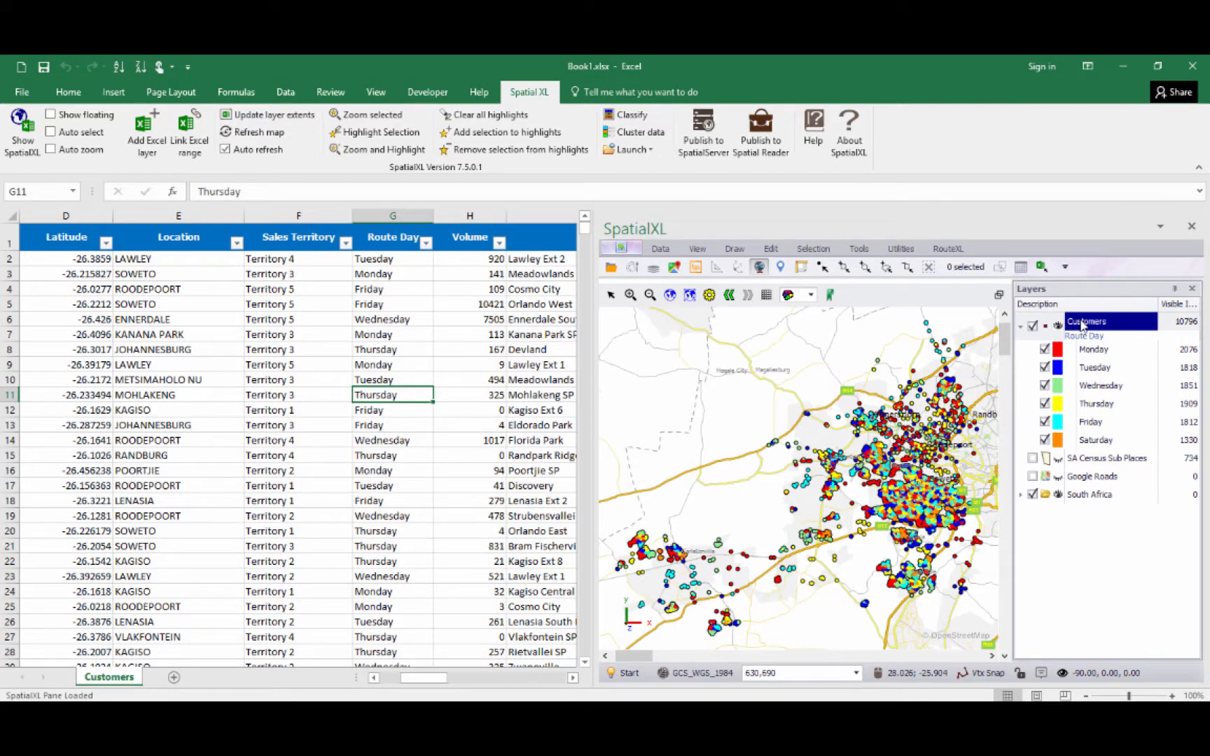
# Create a new theme named Volume in the Customers layer's thematic properties
pyautogui.rightClick(1082, 324)
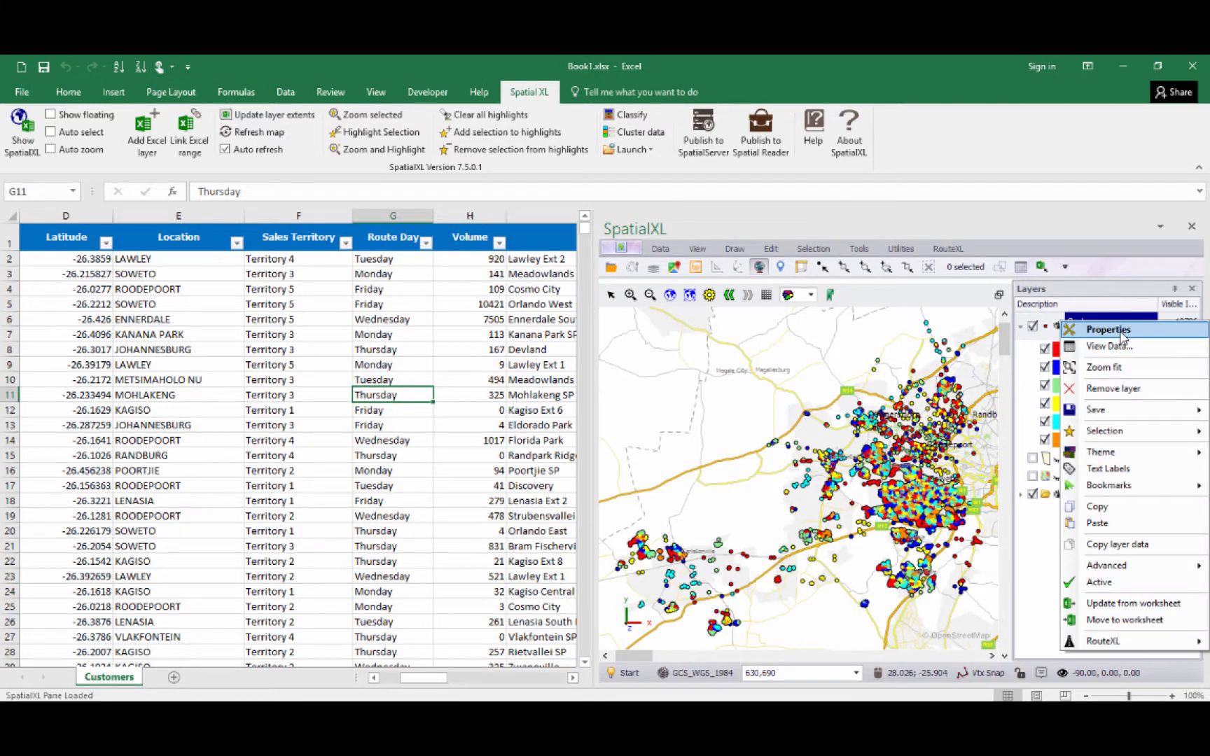
pyautogui.click(1120, 330)
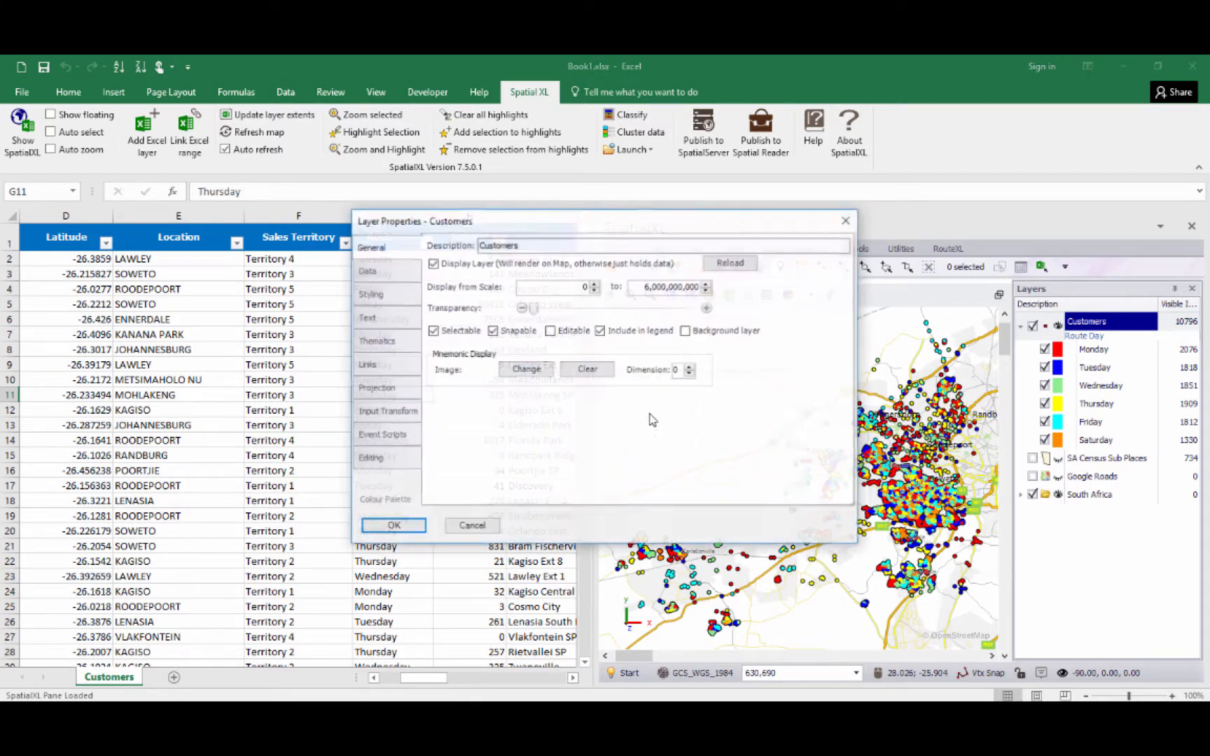
pyautogui.click(378, 342)
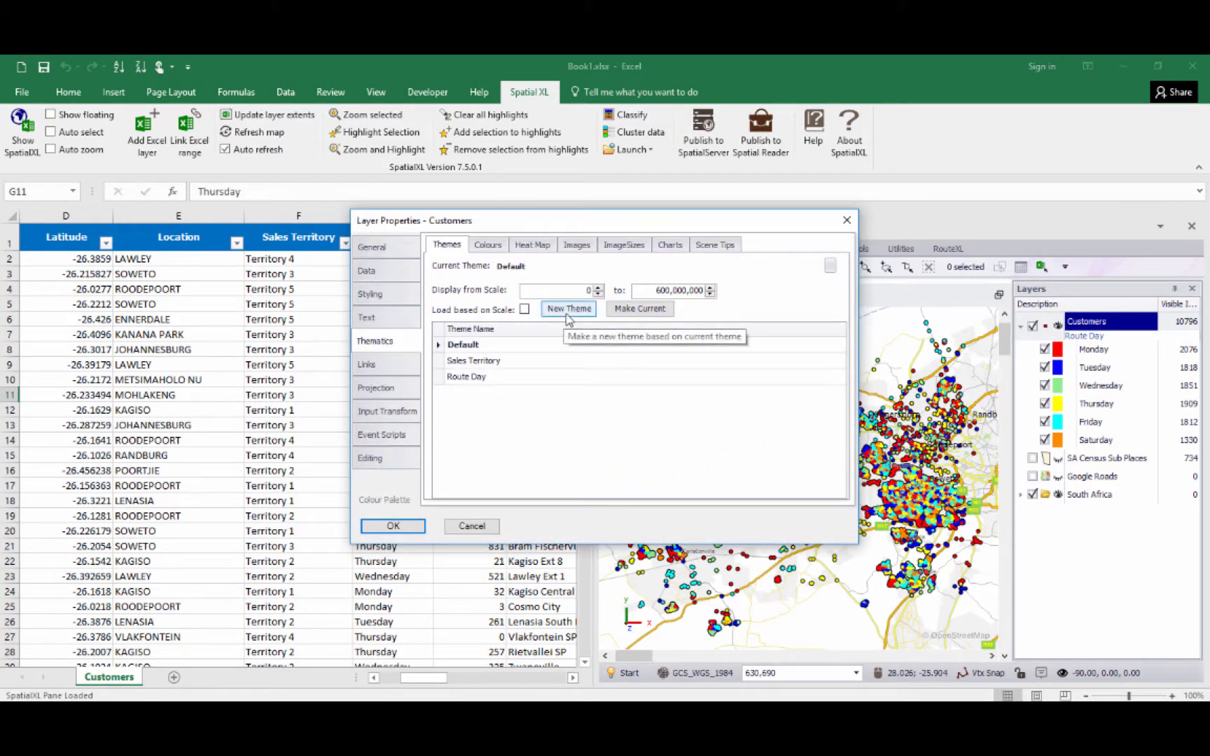
pyautogui.click(568, 311)
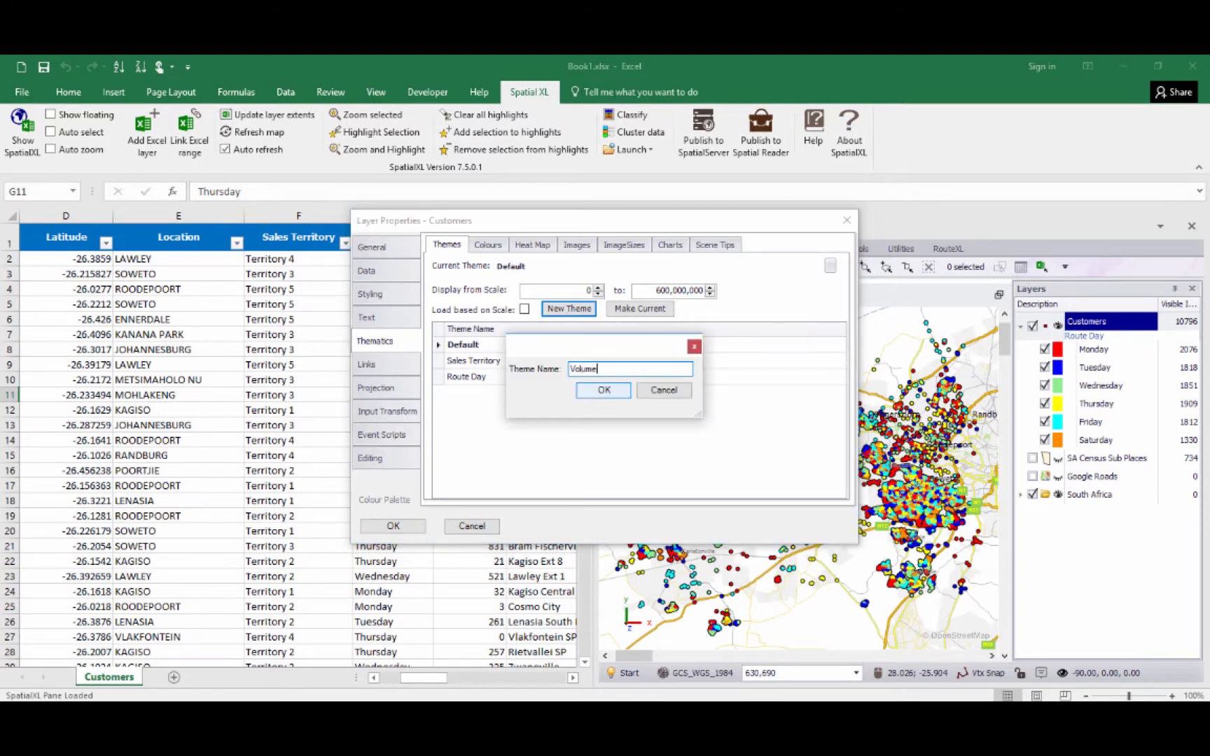
pyautogui.press('Return')
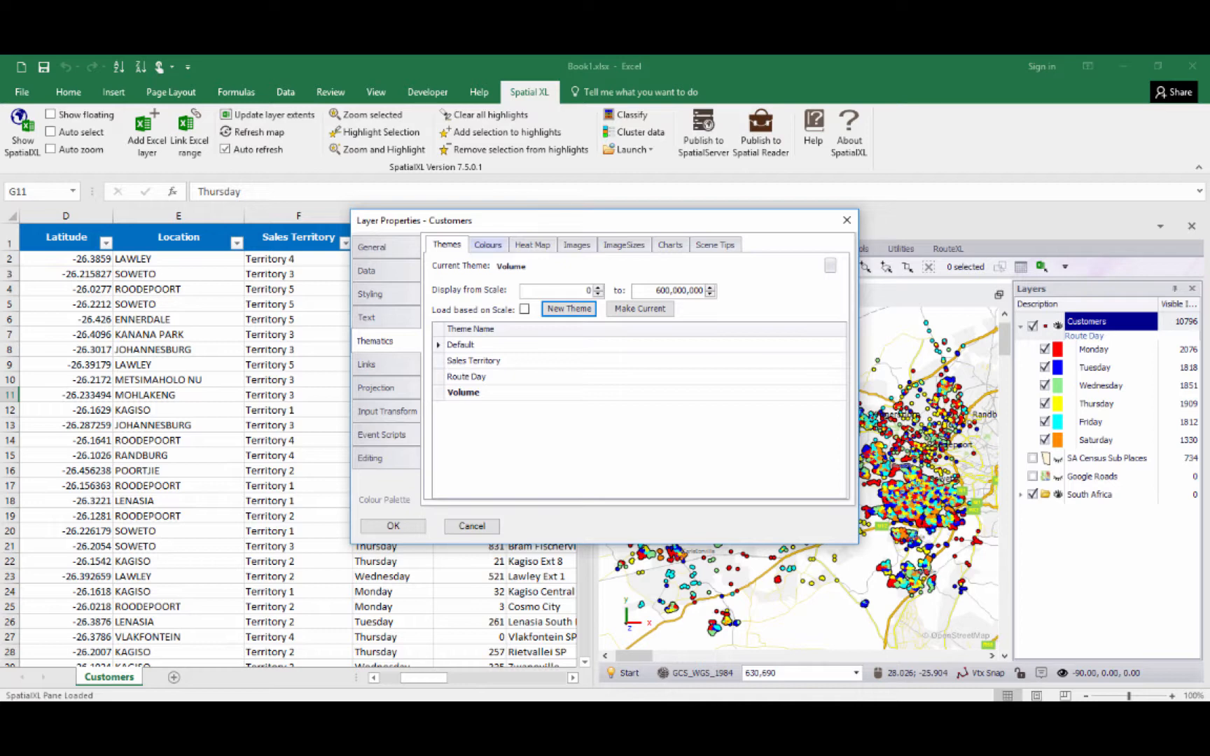
# Colour the Volume theme by the Volume column using number ranges with the Step map type
pyautogui.click(488, 245)
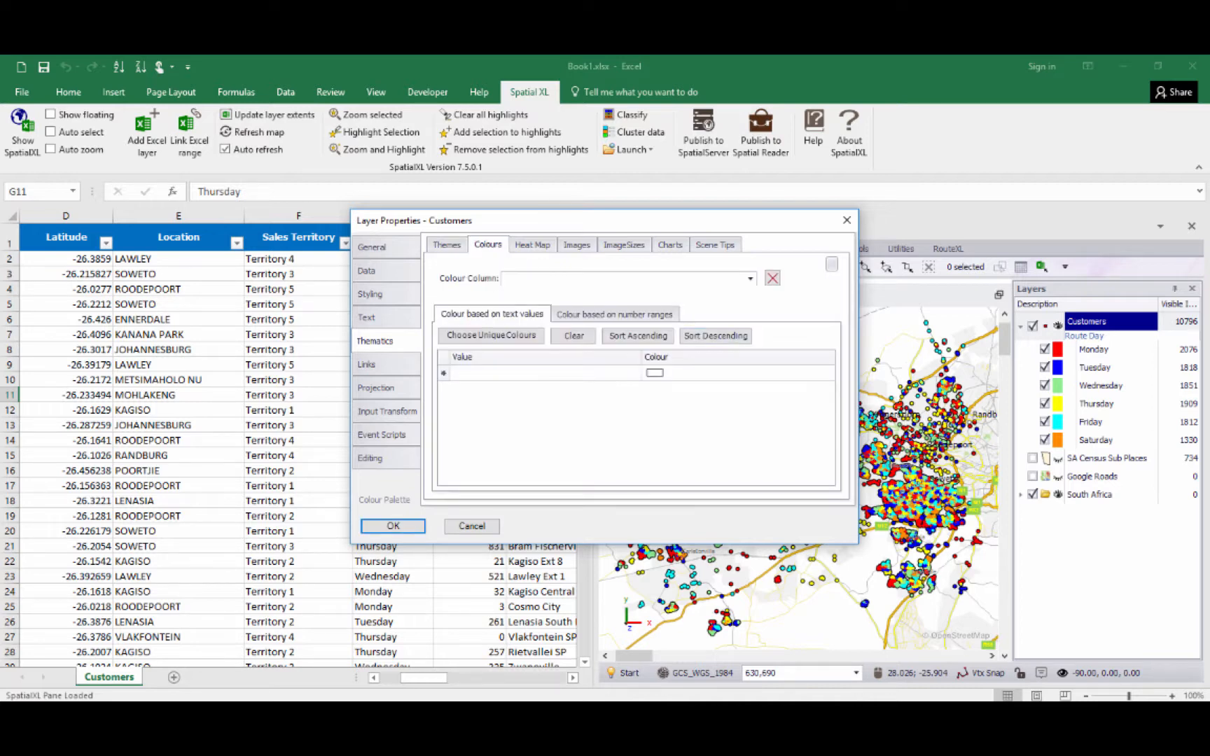
pyautogui.click(750, 279)
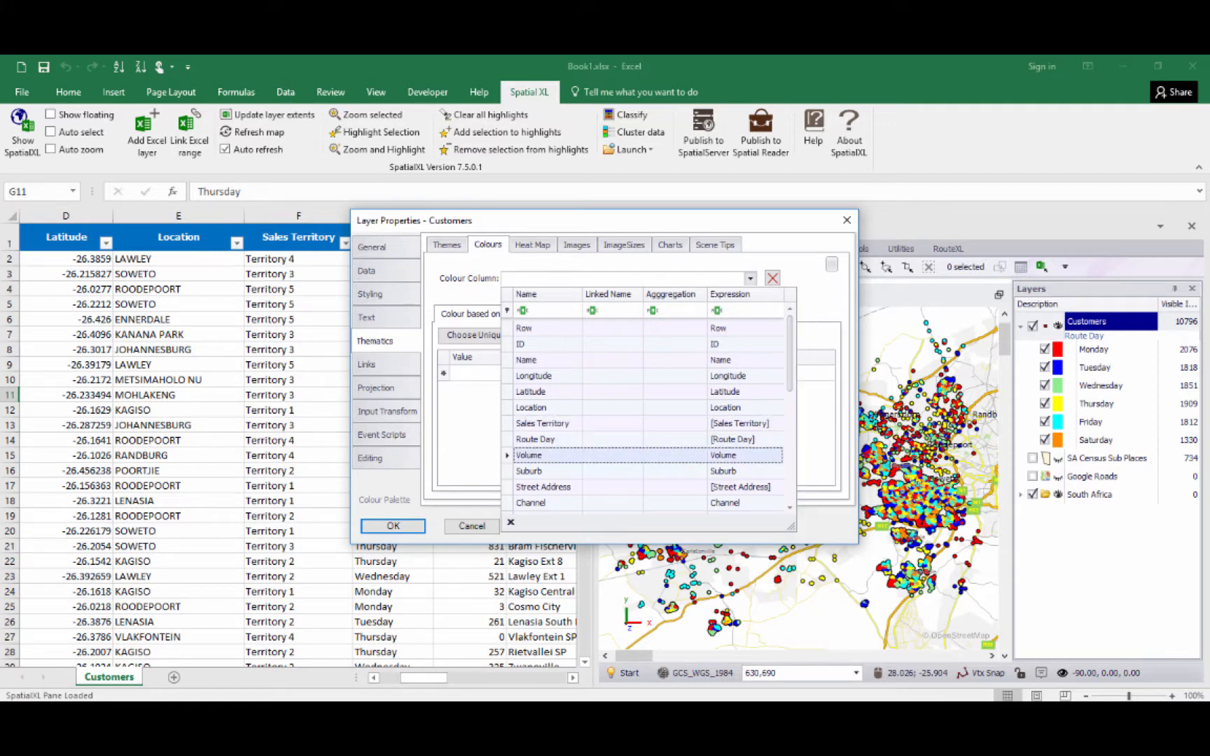
pyautogui.click(547, 455)
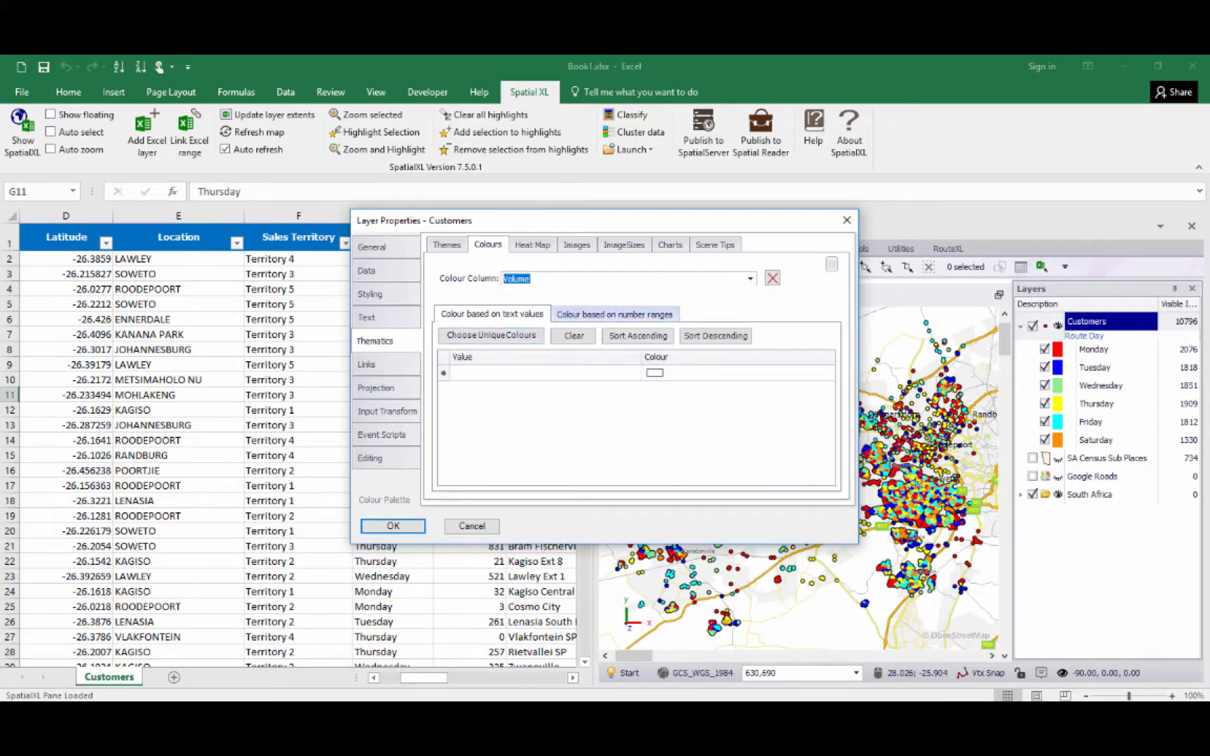
pyautogui.click(615, 314)
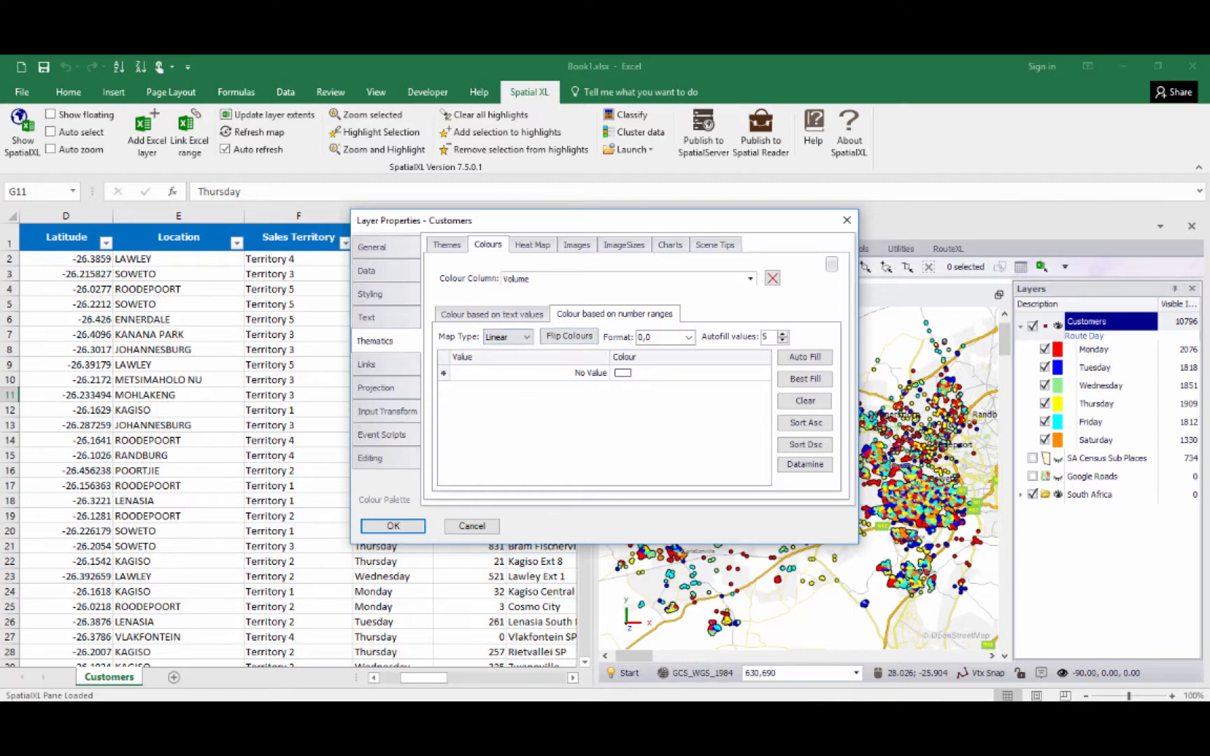
pyautogui.click(526, 337)
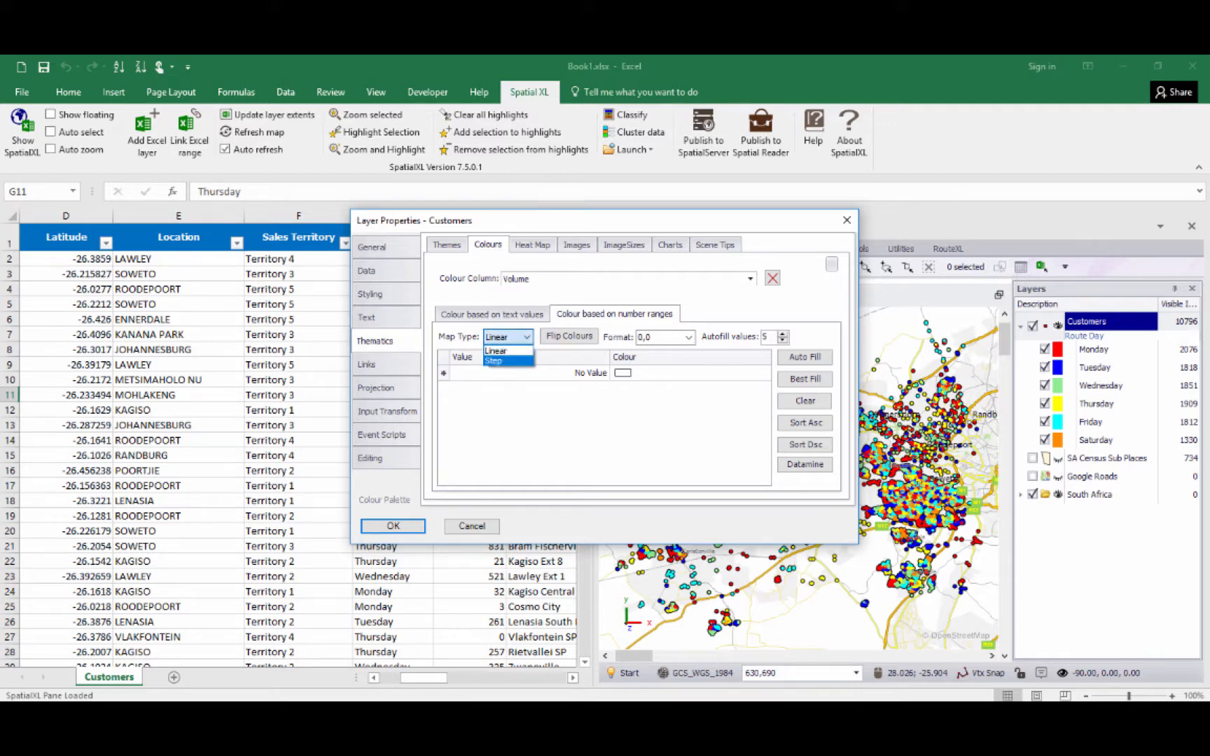
pyautogui.click(507, 361)
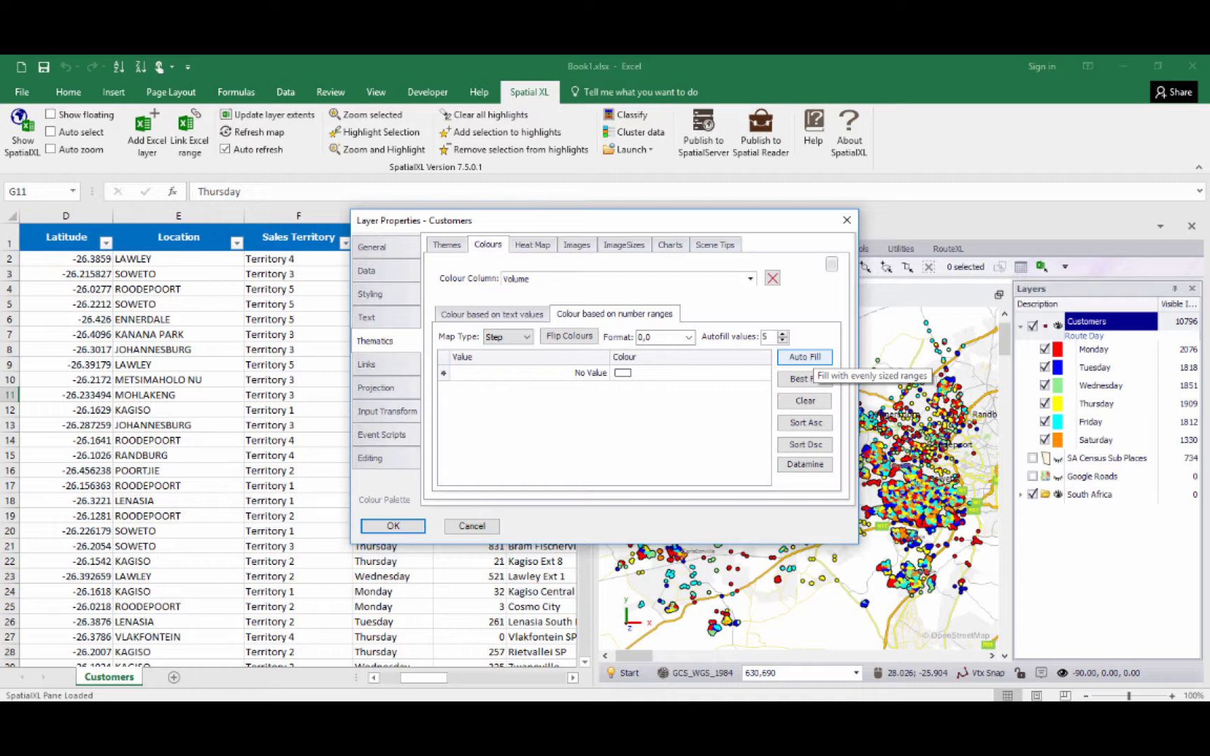
# Fill the colour table with five evenly sized ranges, try Best Fill, and return to the Auto Fill ranges
pyautogui.click(805, 357)
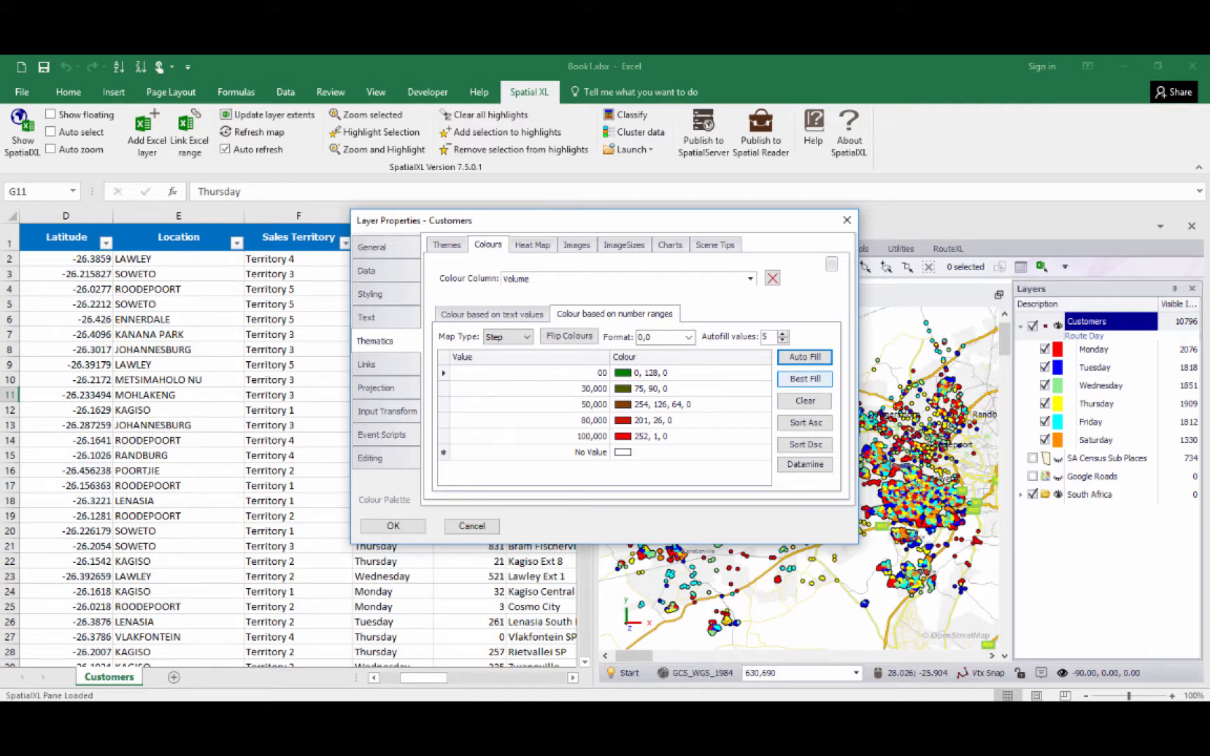
pyautogui.click(805, 378)
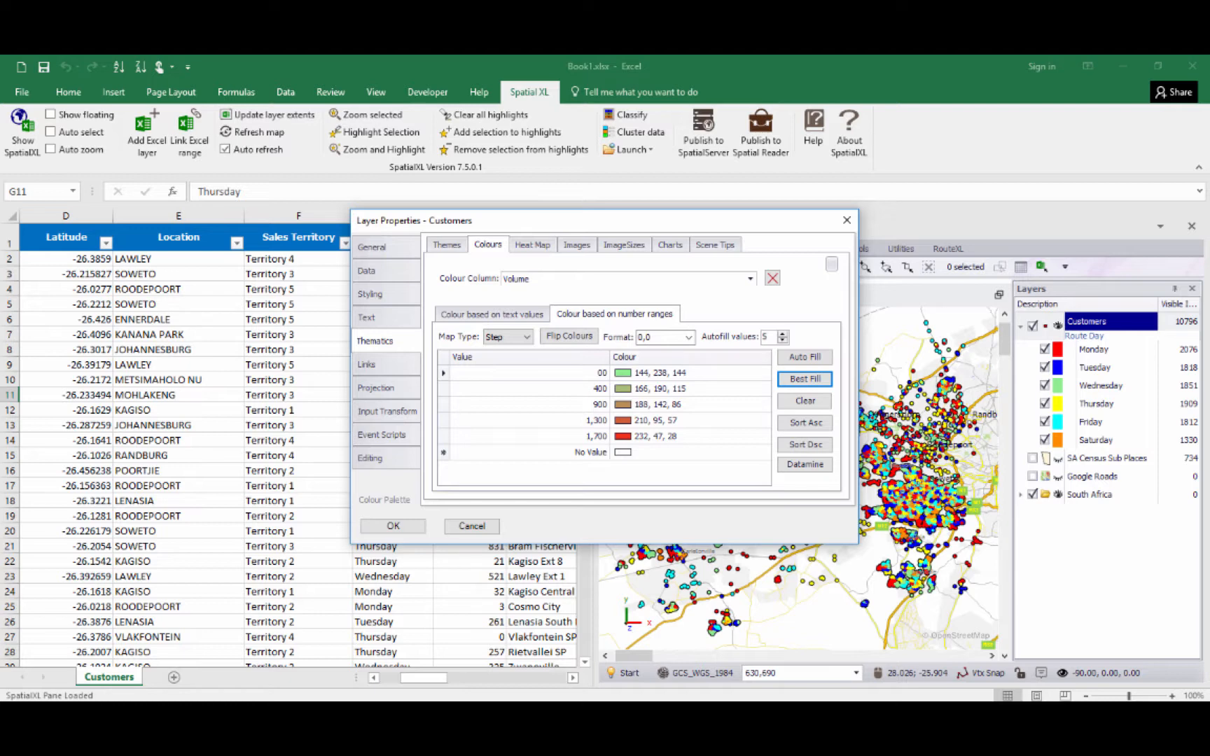
pyautogui.click(799, 357)
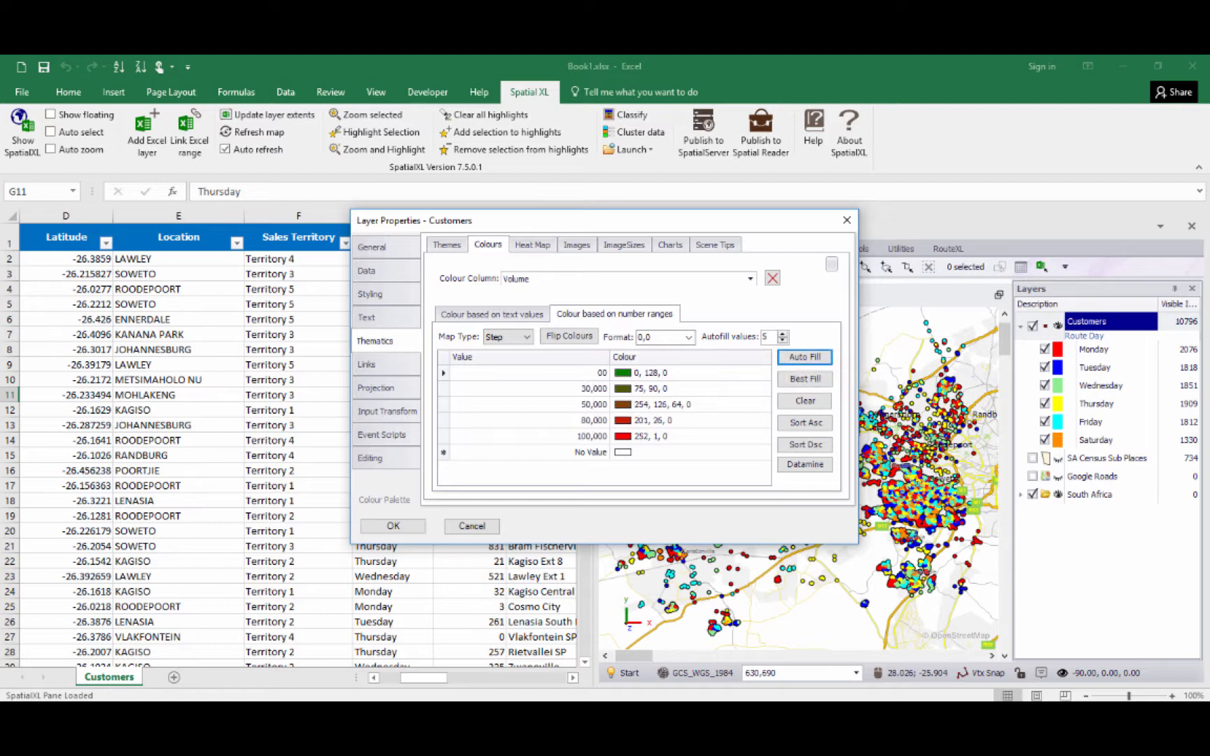
# Set the upper four range values of the Volume colour table to 2,500, 5,000, 25,000 and 50,000
pyautogui.doubleClick(595, 388)
pyautogui.doubleClick(595, 388)
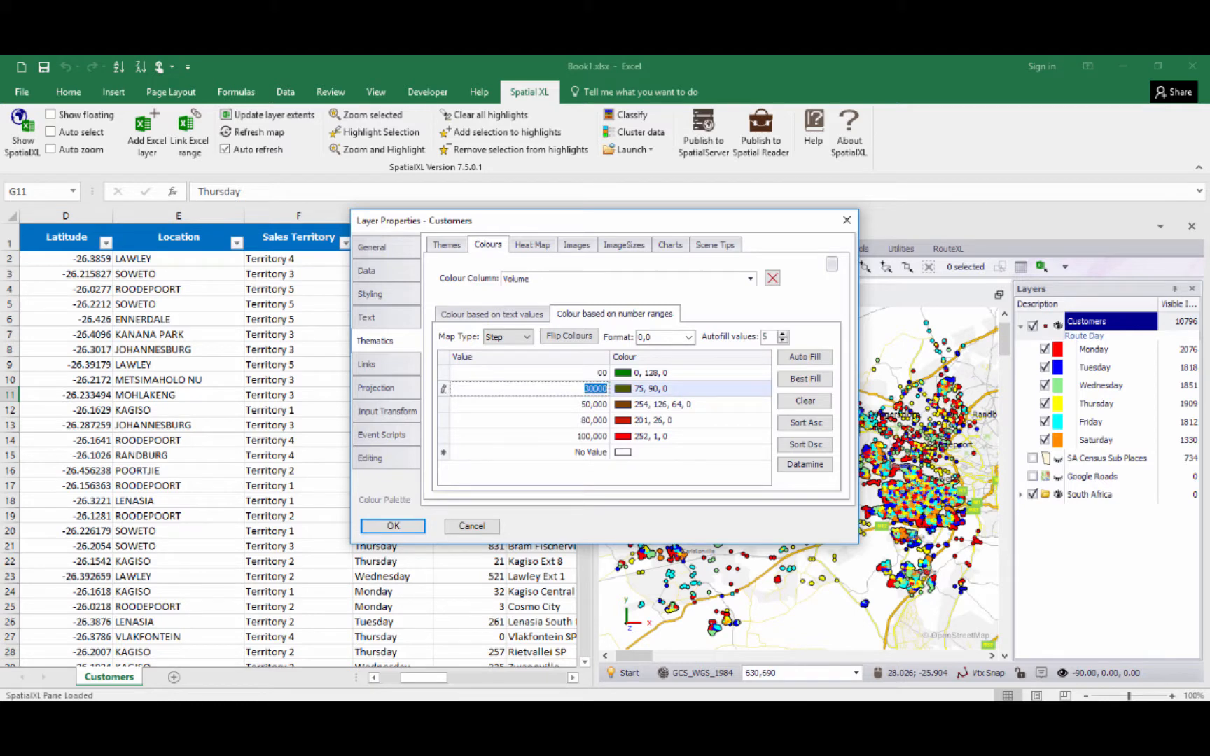
pyautogui.write('2500')
pyautogui.press('Return')
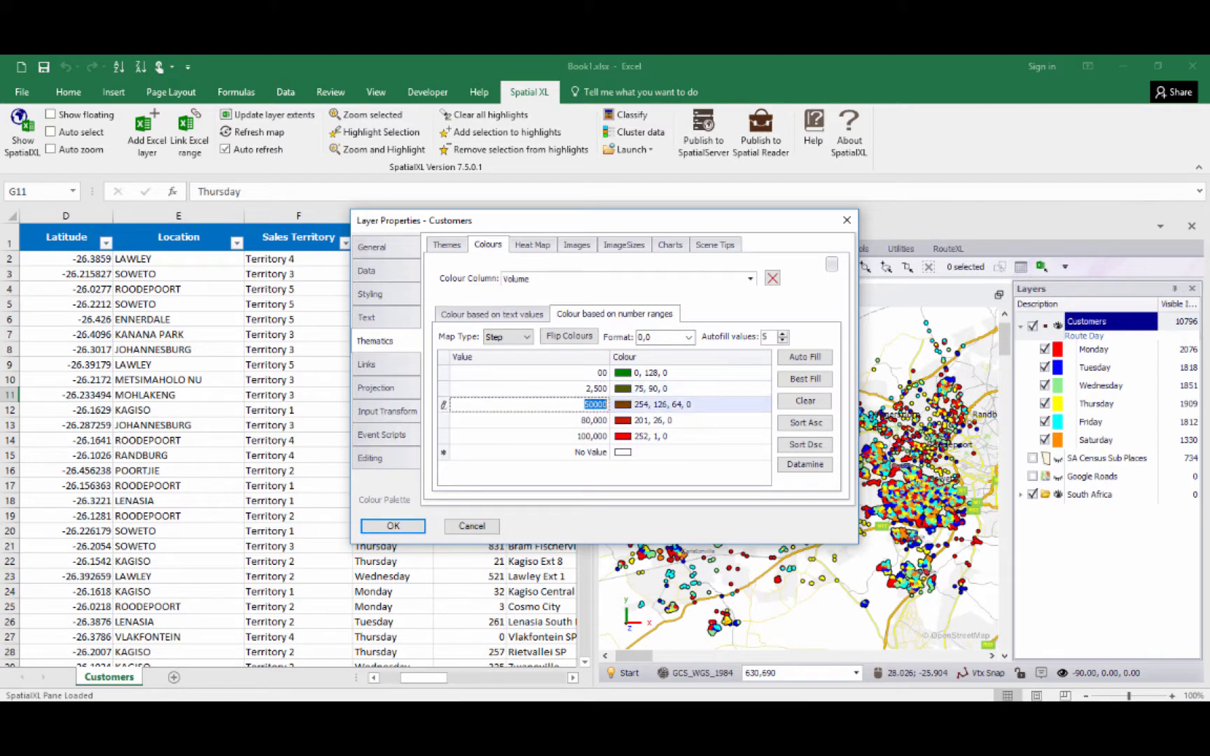
pyautogui.write('5')
pyautogui.press('Return')
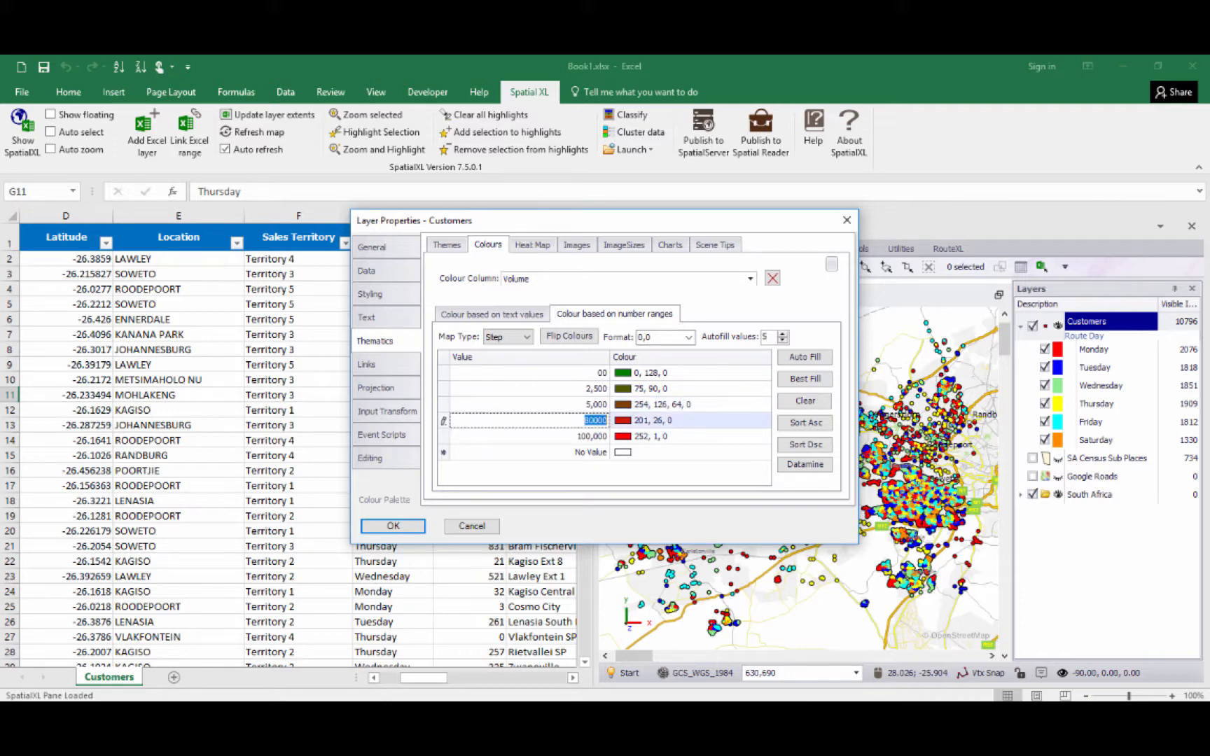
pyautogui.write('25')
pyautogui.press('Return')
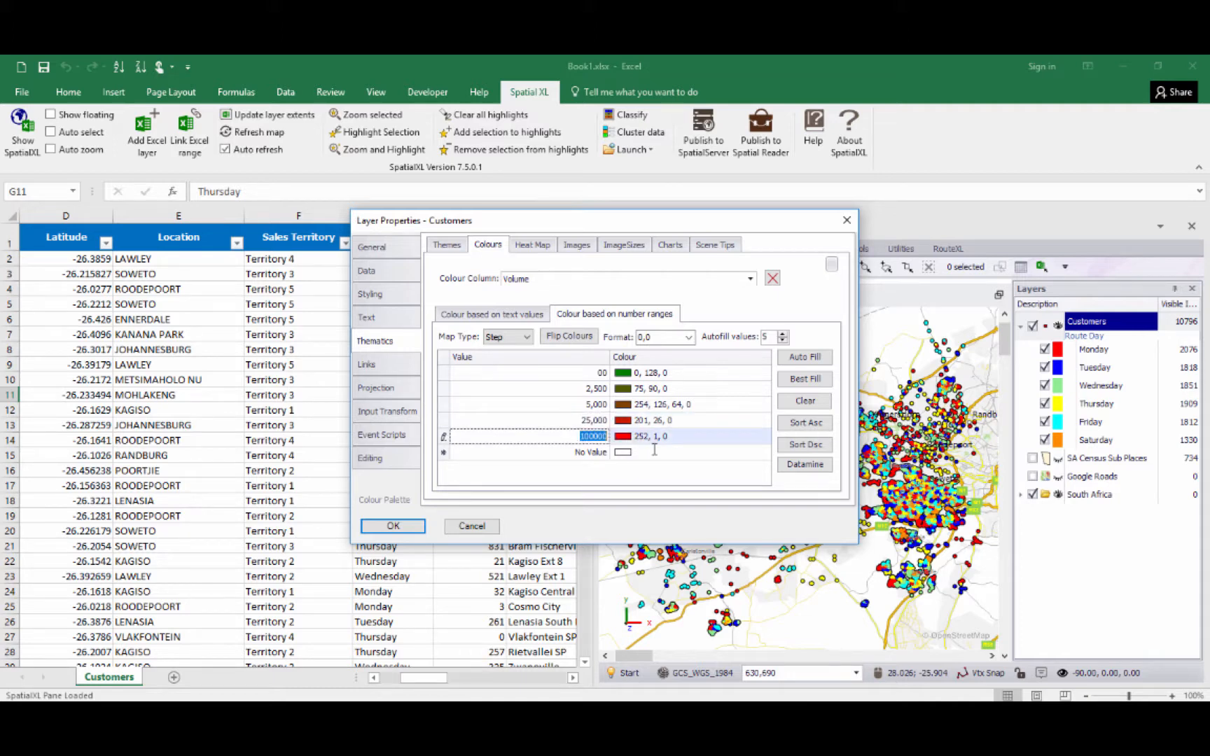
pyautogui.write('5')
pyautogui.click(540, 405)
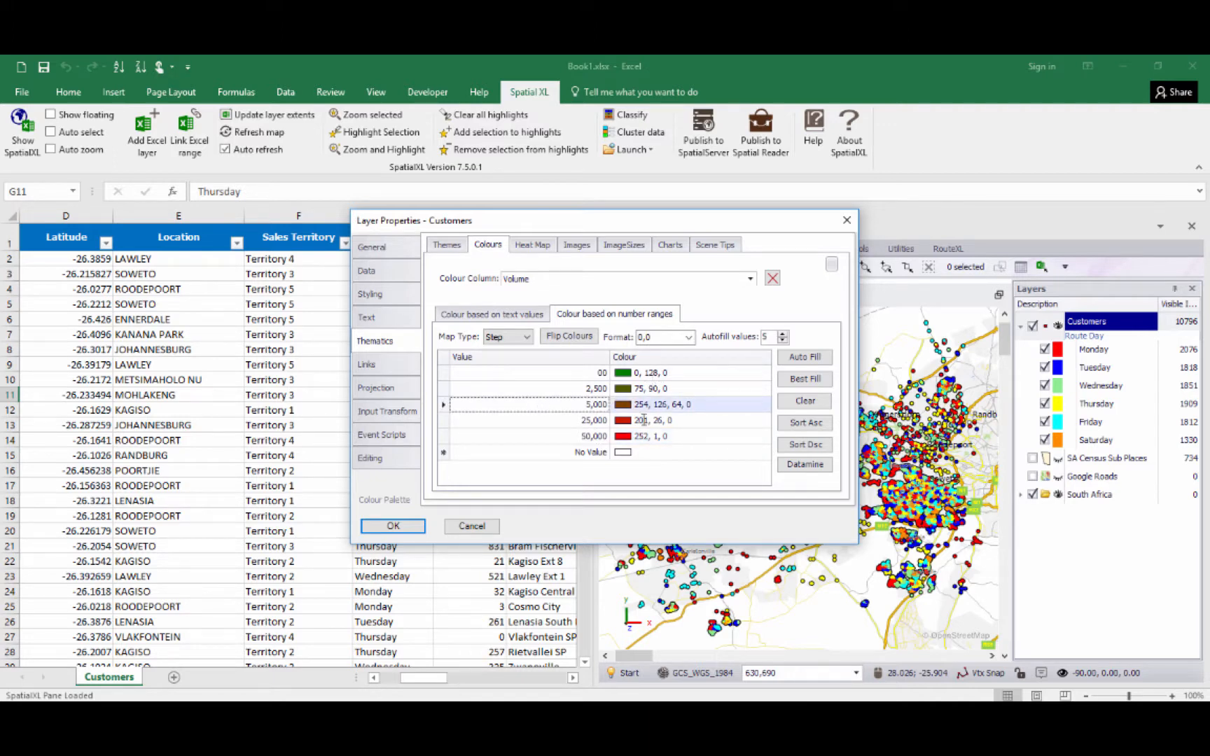
# Apply the Reds palette to the volume ranges, flip the colours so the highest range is darkest, and accept the layer properties
pyautogui.click(385, 500)
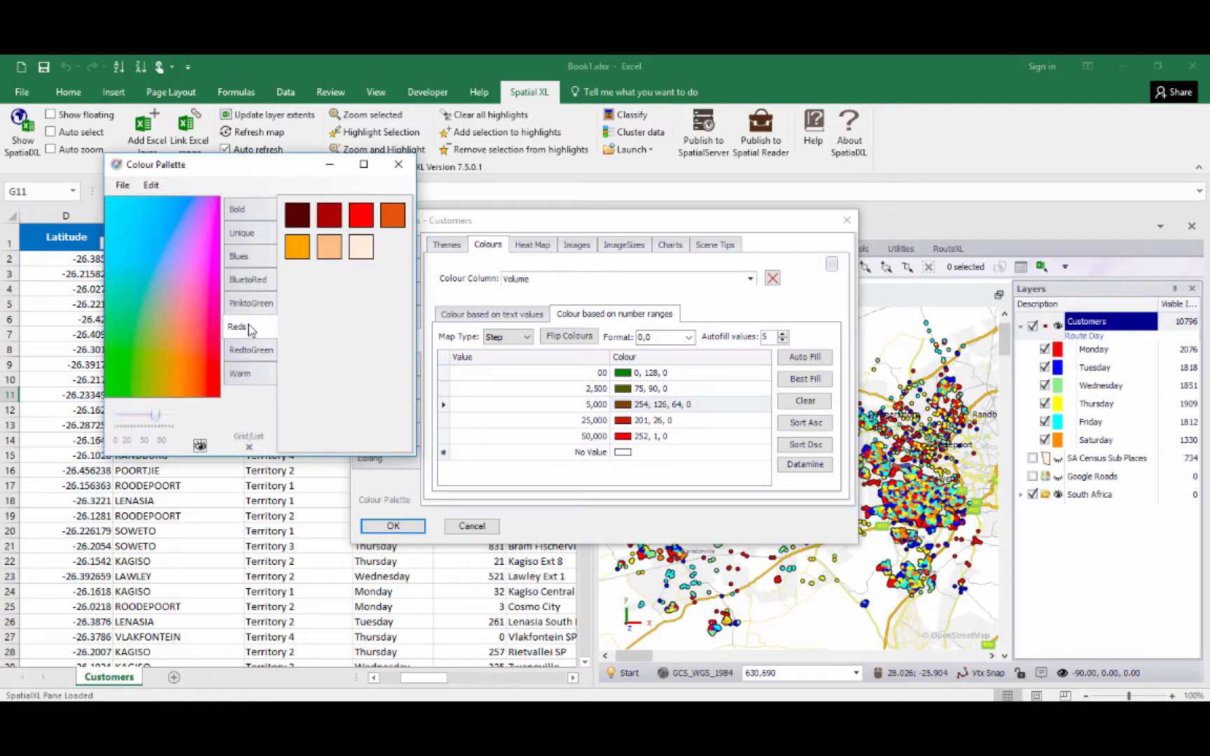
pyautogui.moveTo(257, 322); pyautogui.dragTo(662, 378)
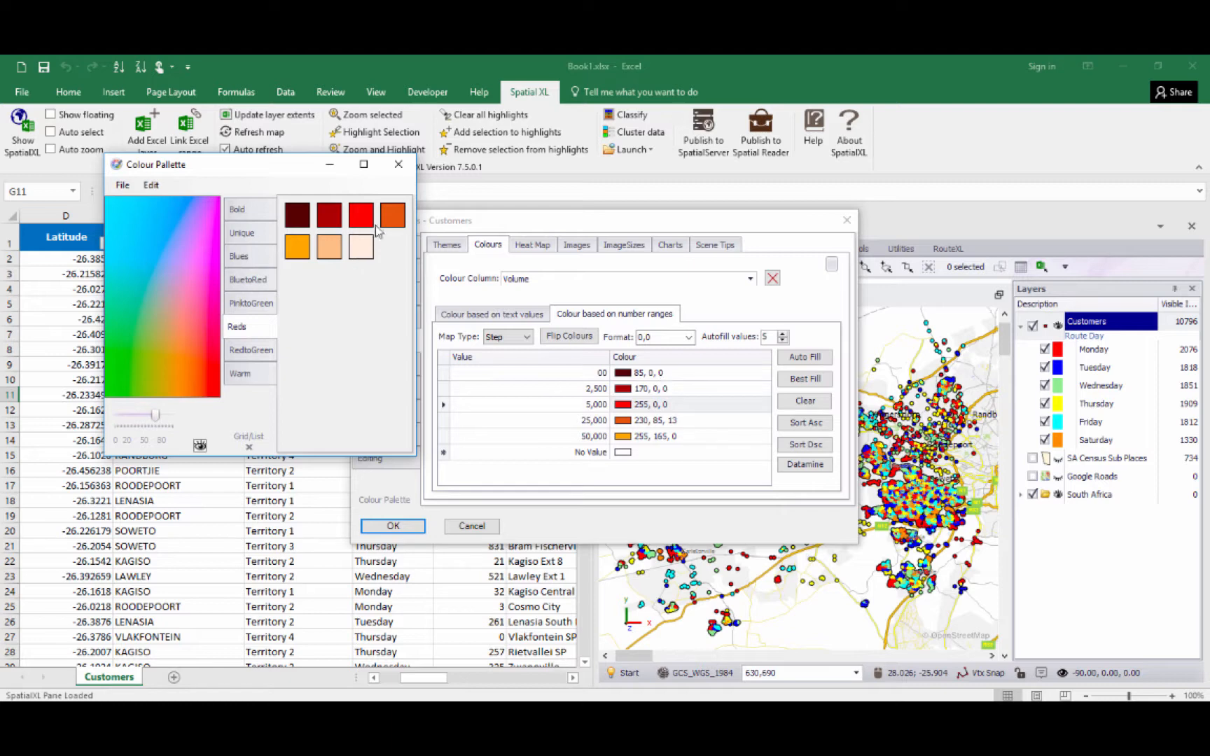
pyautogui.click(399, 163)
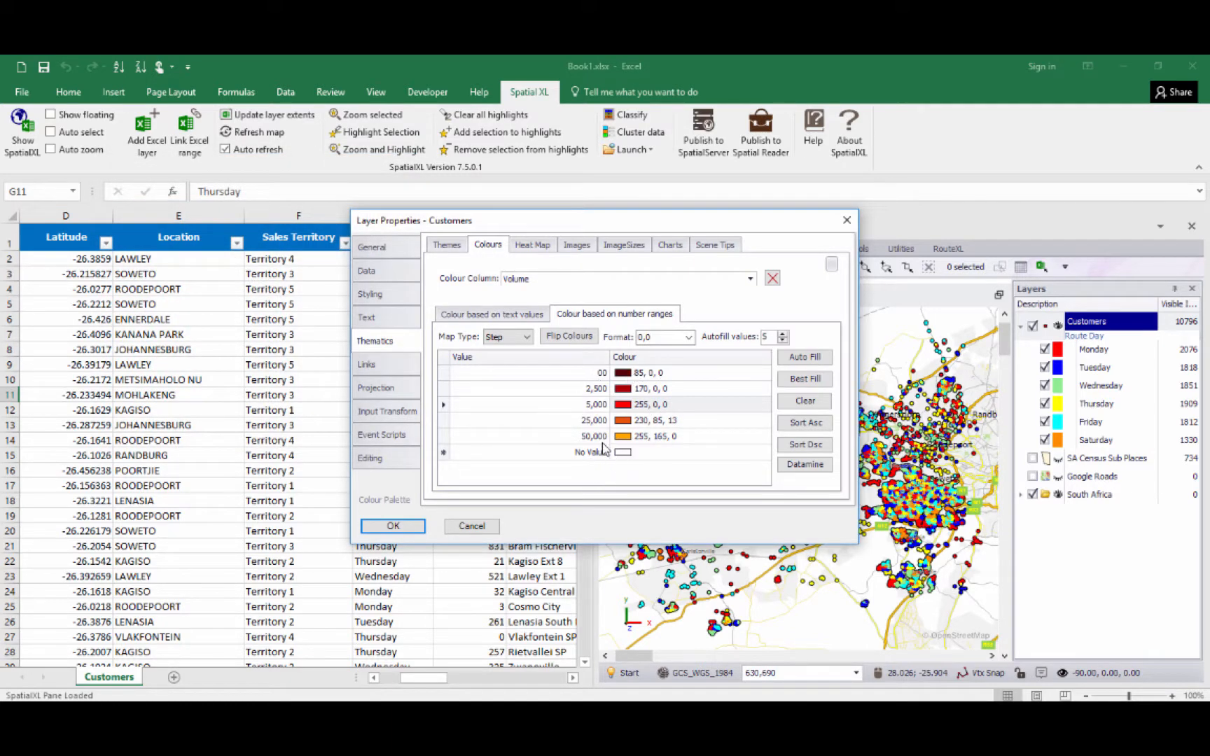
pyautogui.click(573, 337)
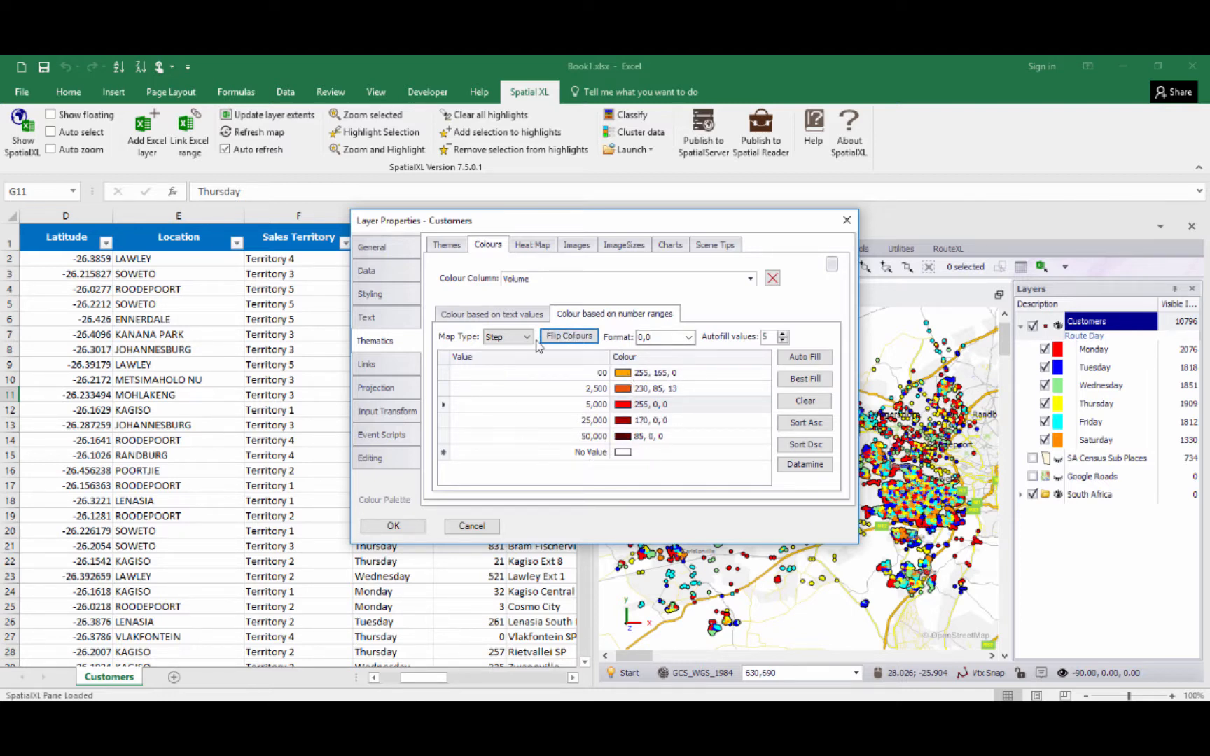
pyautogui.click(412, 527)
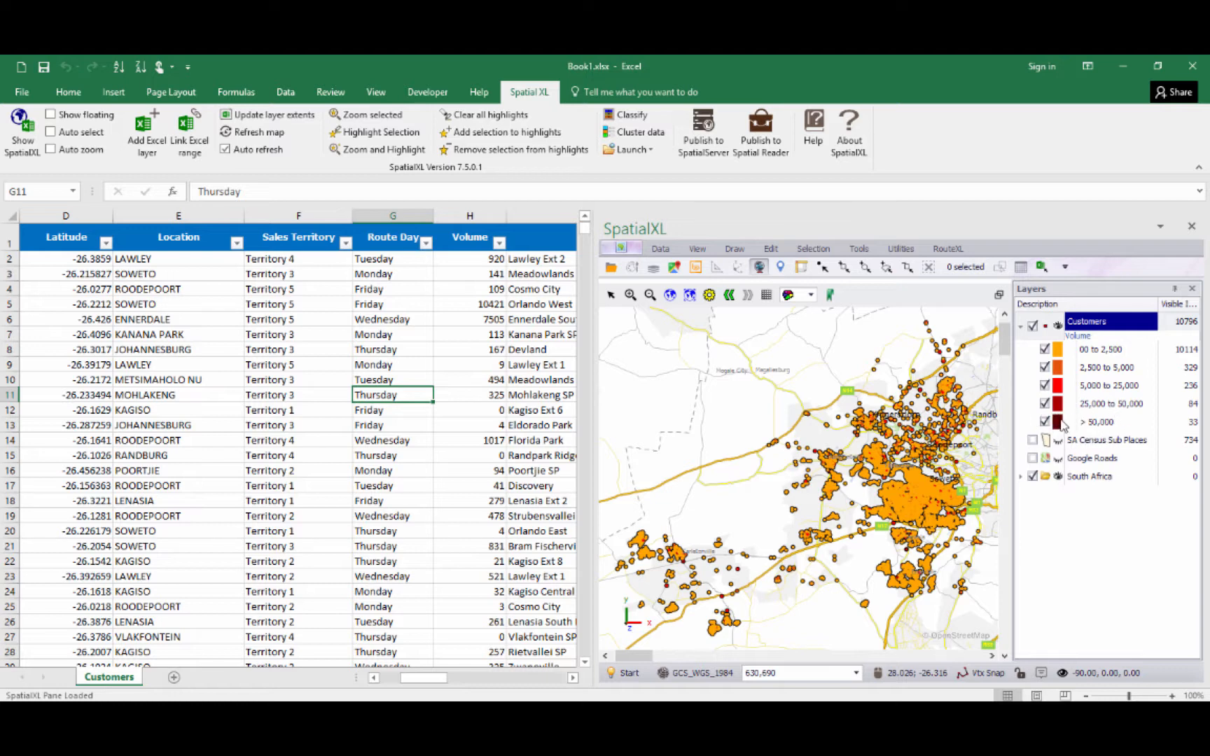
# Isolate the customers with volumes above 50,000 on the map and turn all the other volume ranges back on
pyautogui.click(1044, 349)
pyautogui.click(1044, 367)
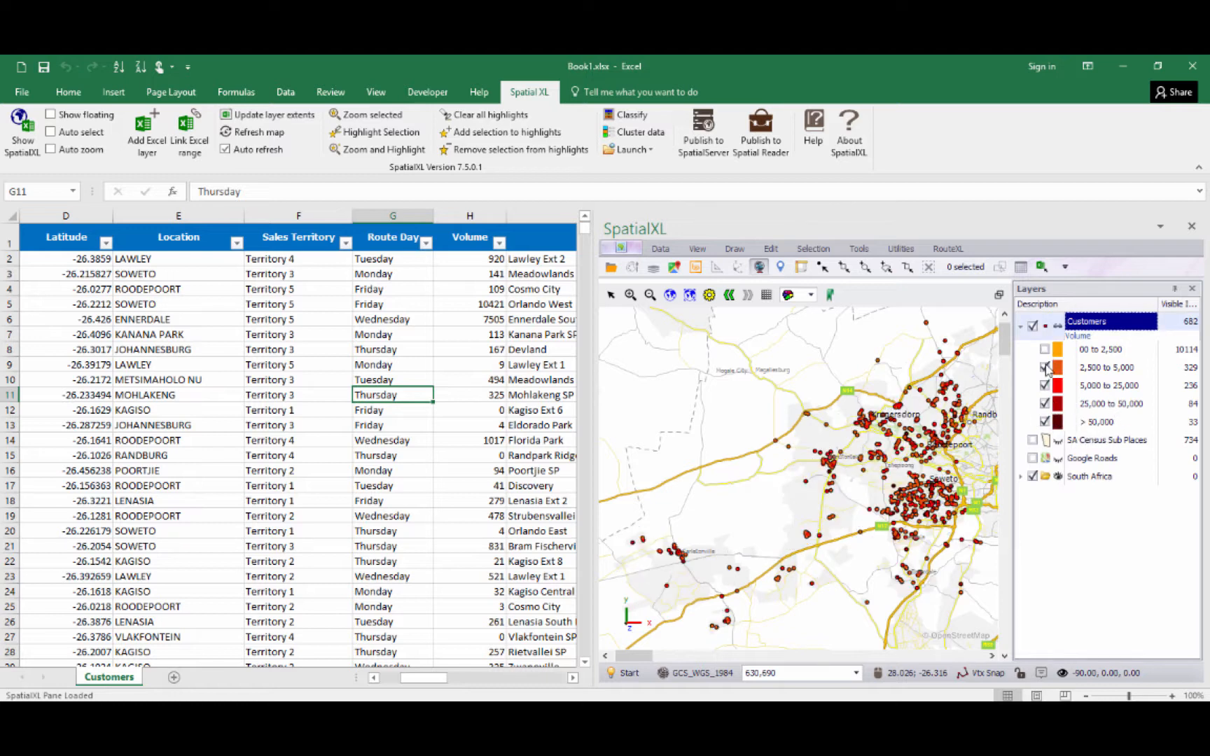
pyautogui.click(1044, 385)
pyautogui.click(1044, 403)
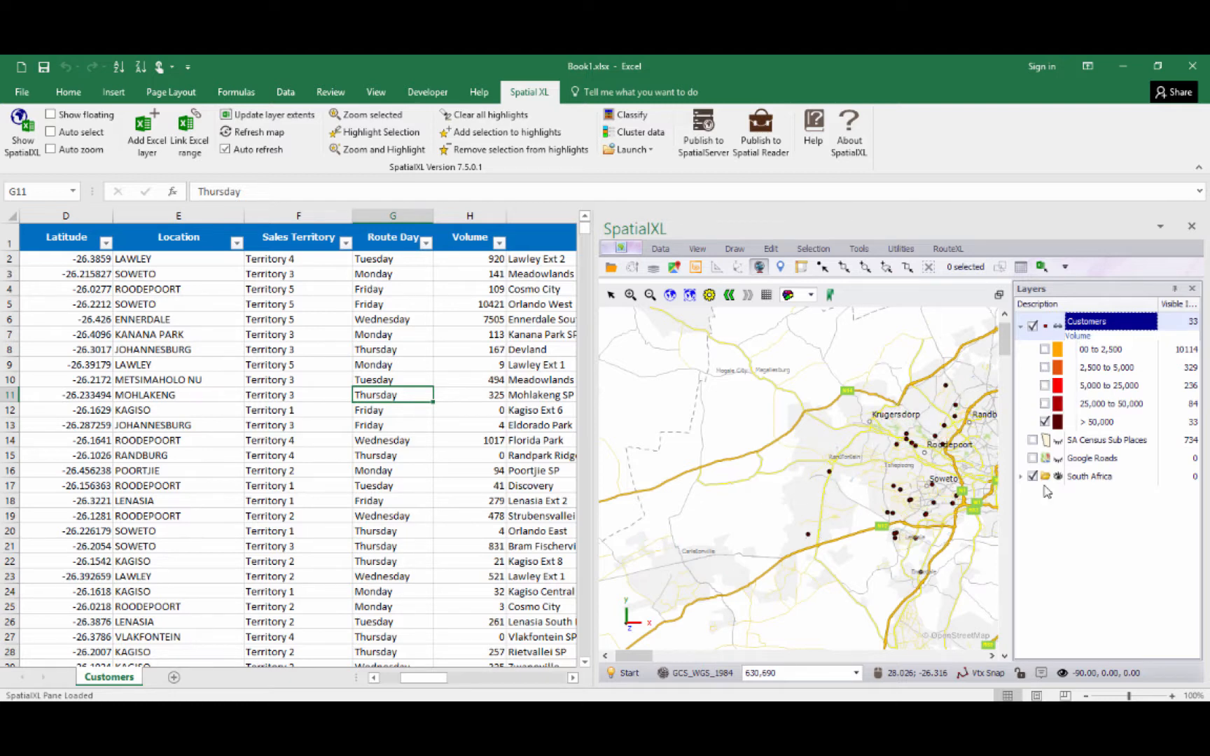
pyautogui.click(1045, 404)
pyautogui.click(1045, 386)
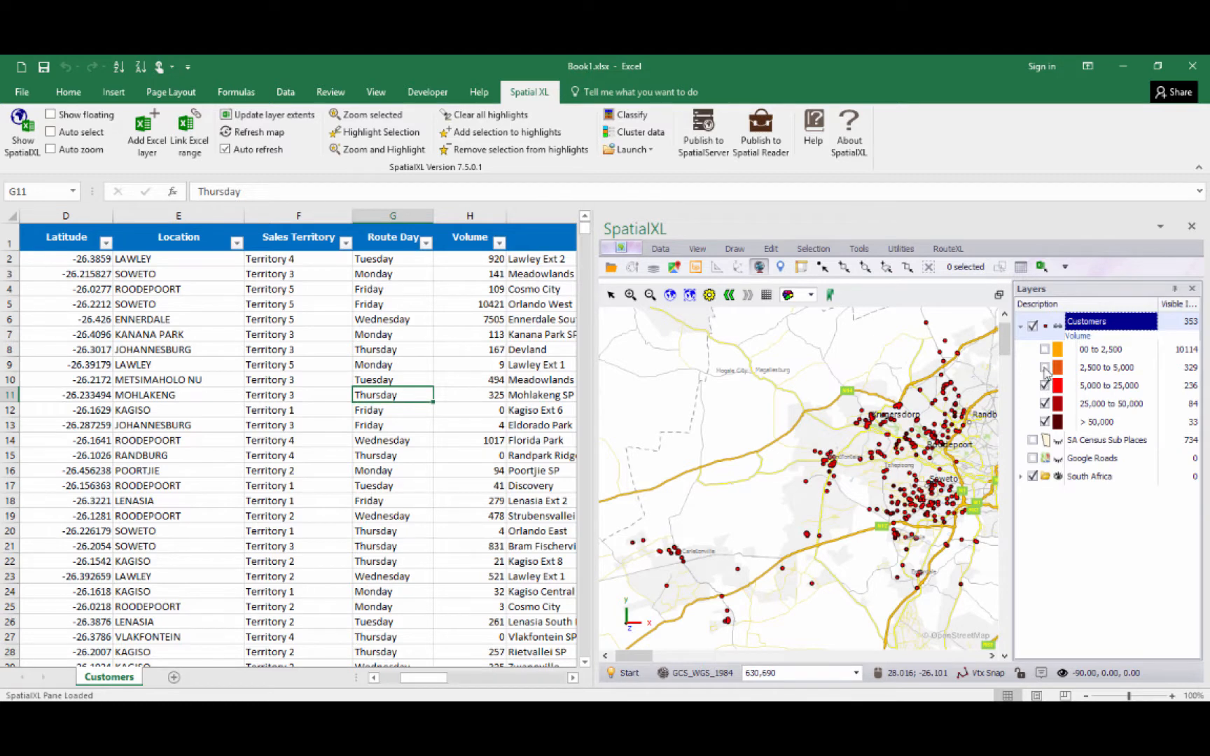
pyautogui.click(1044, 367)
pyautogui.click(1044, 348)
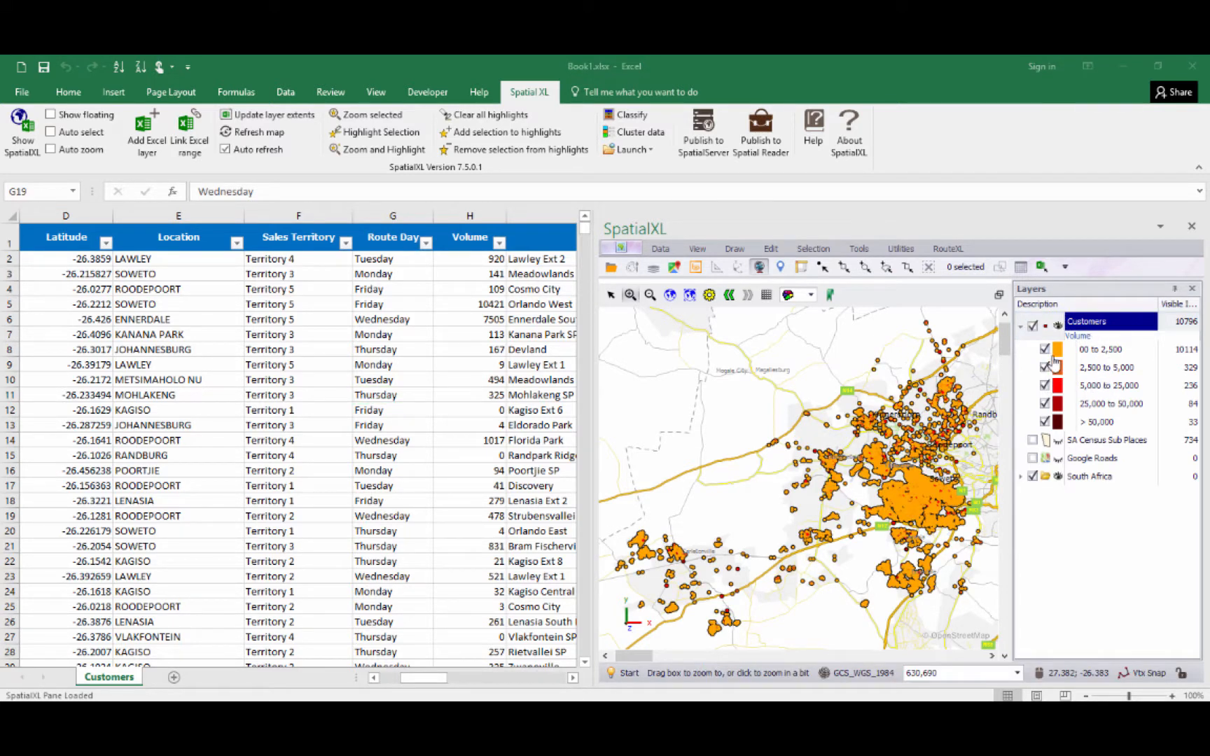
# Check which themes are available for the Customers layer without switching the current one
pyautogui.rightClick(1087, 322)
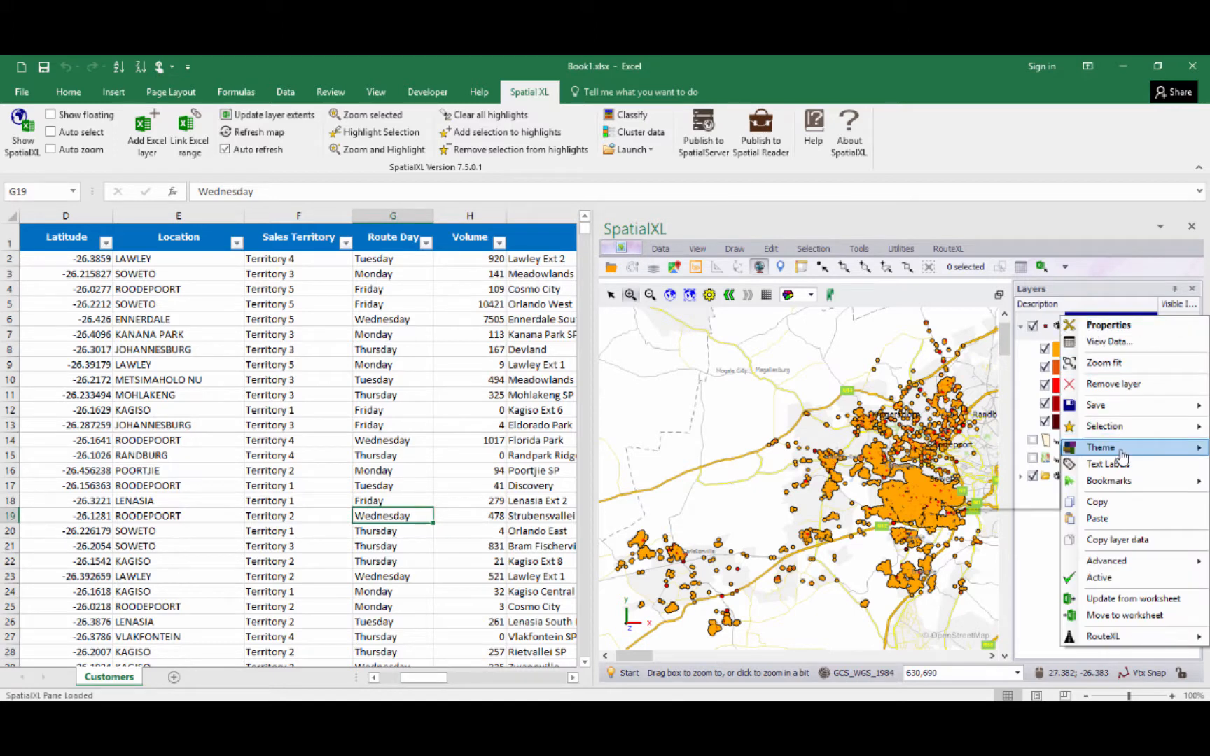
pyautogui.moveTo(1110, 450)
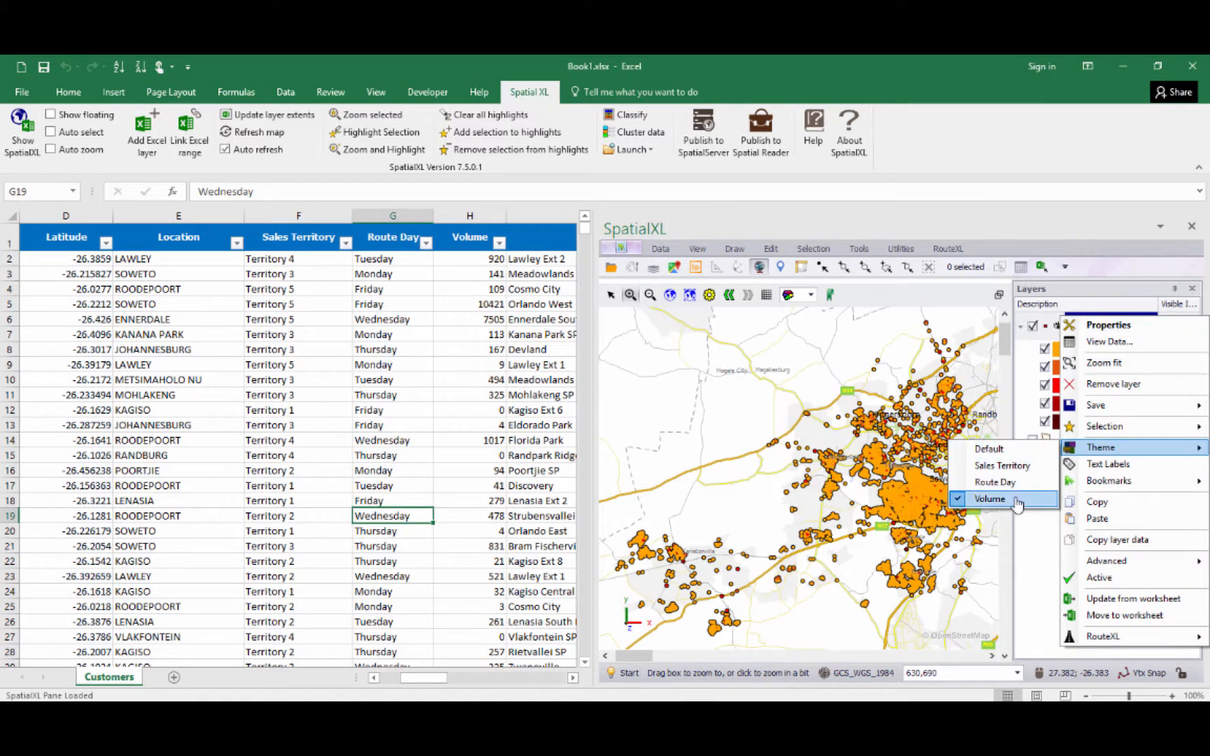
pyautogui.click(1095, 316)
# In the Customers layer properties, make Route Day the current theme and check the colours assigned to its days
pyautogui.rightClick(1094, 319)
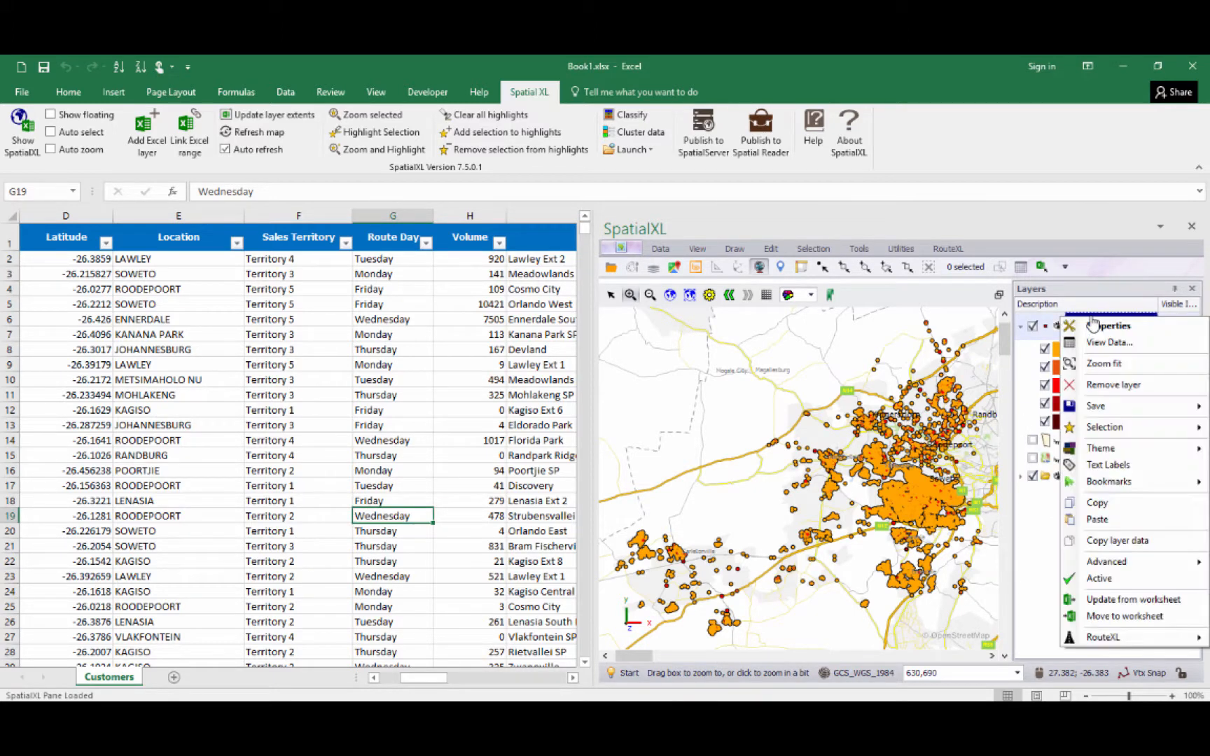
pyautogui.click(1106, 327)
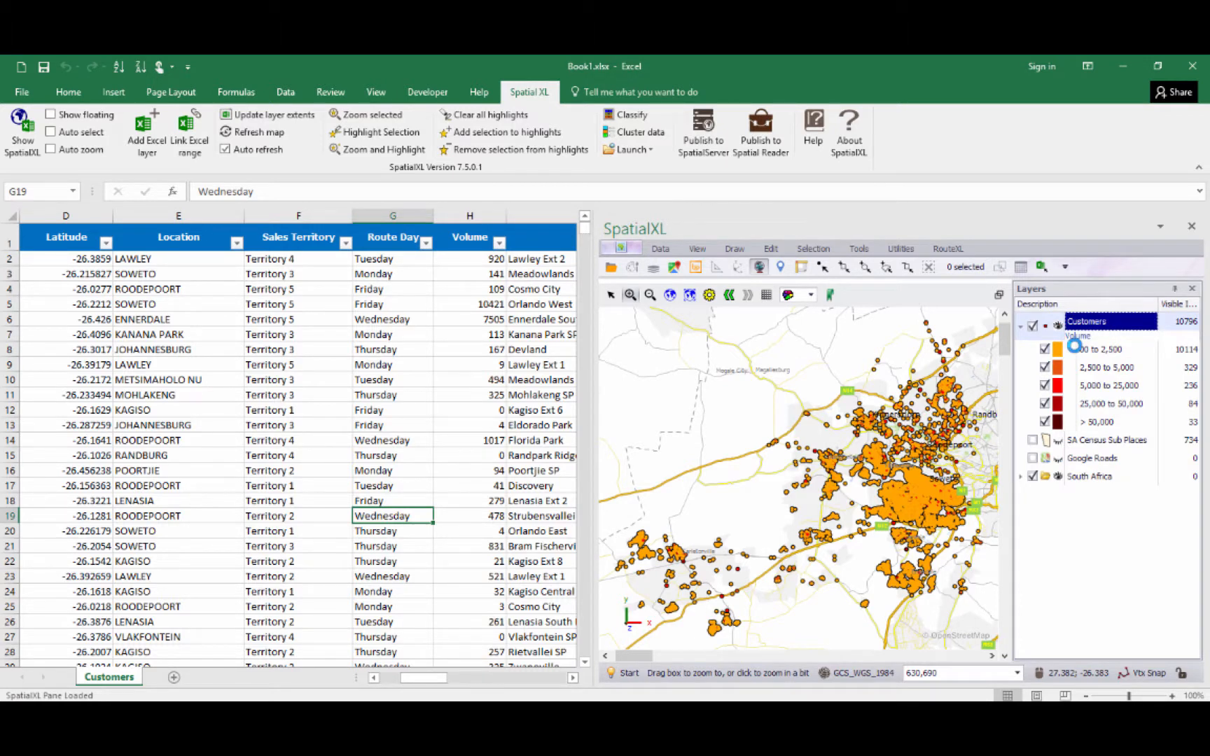
pyautogui.click(383, 342)
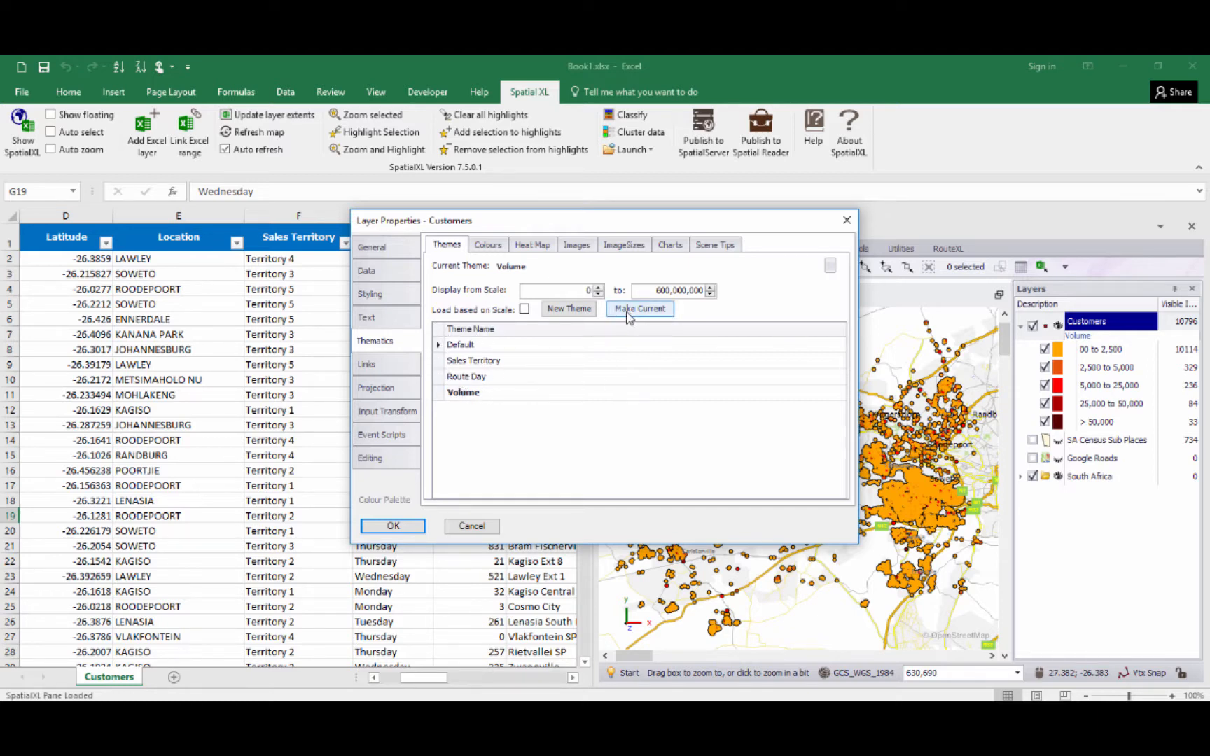
pyautogui.click(442, 378)
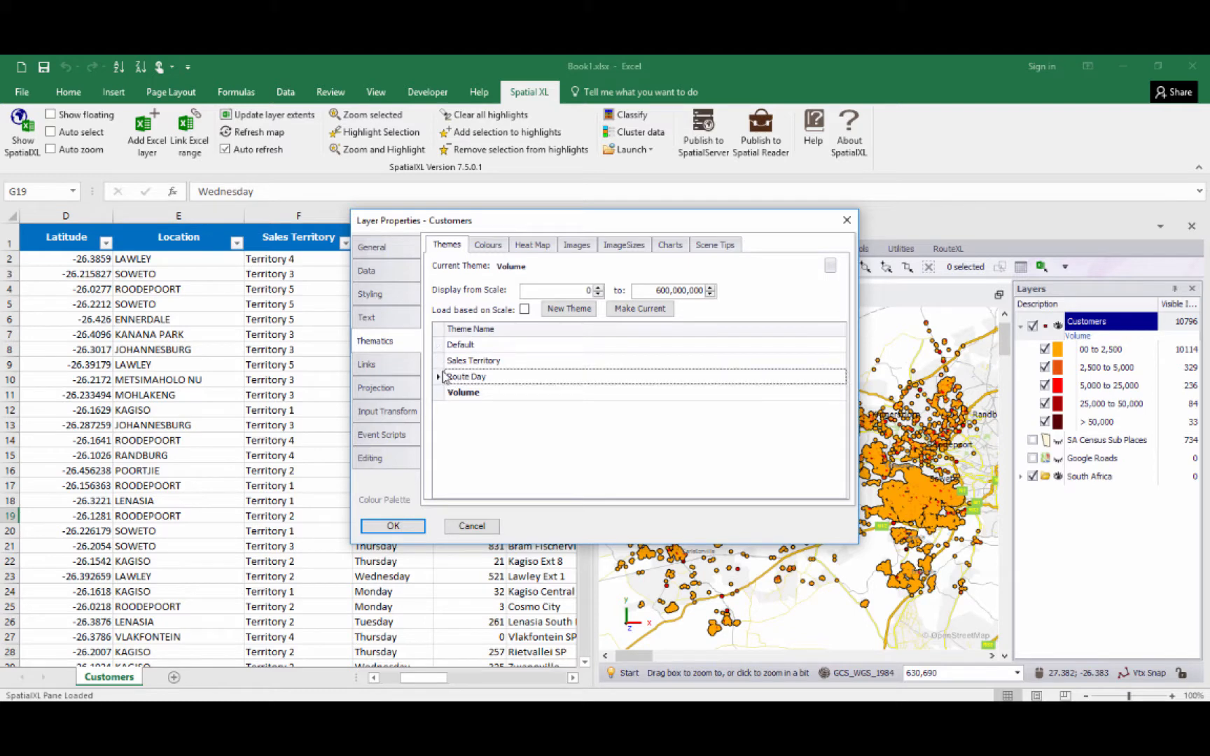
pyautogui.click(652, 309)
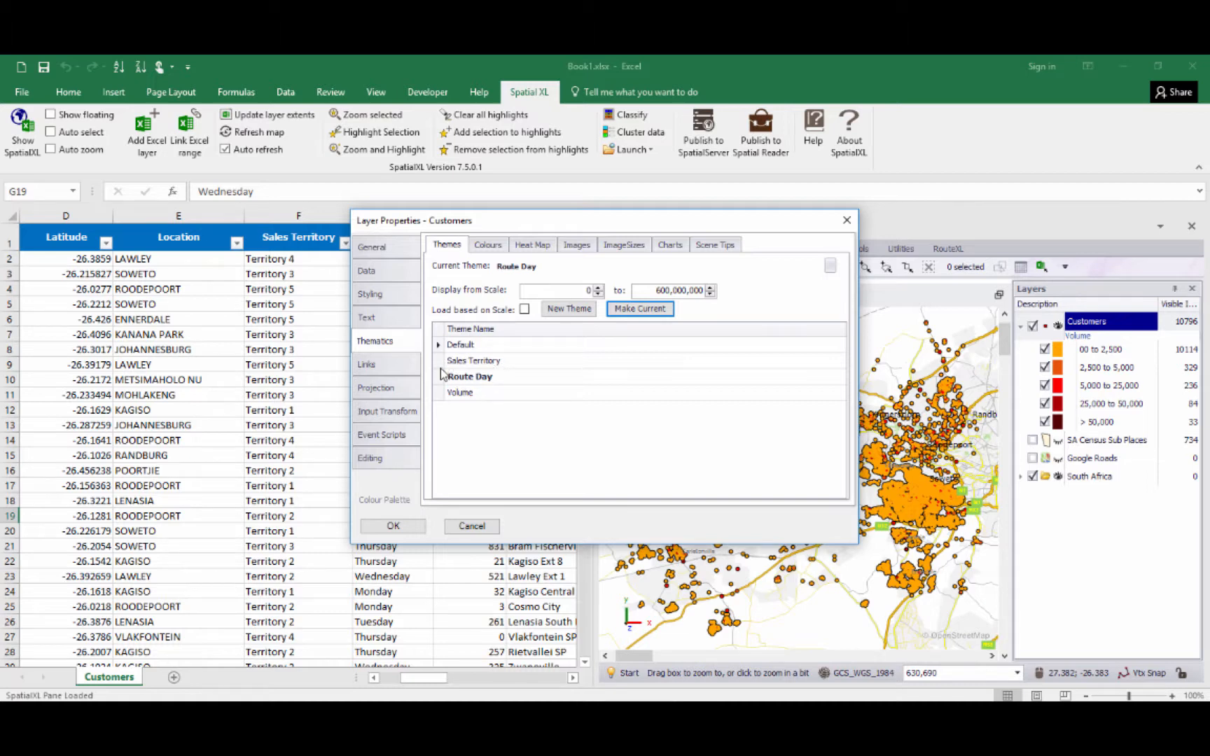
pyautogui.click(489, 246)
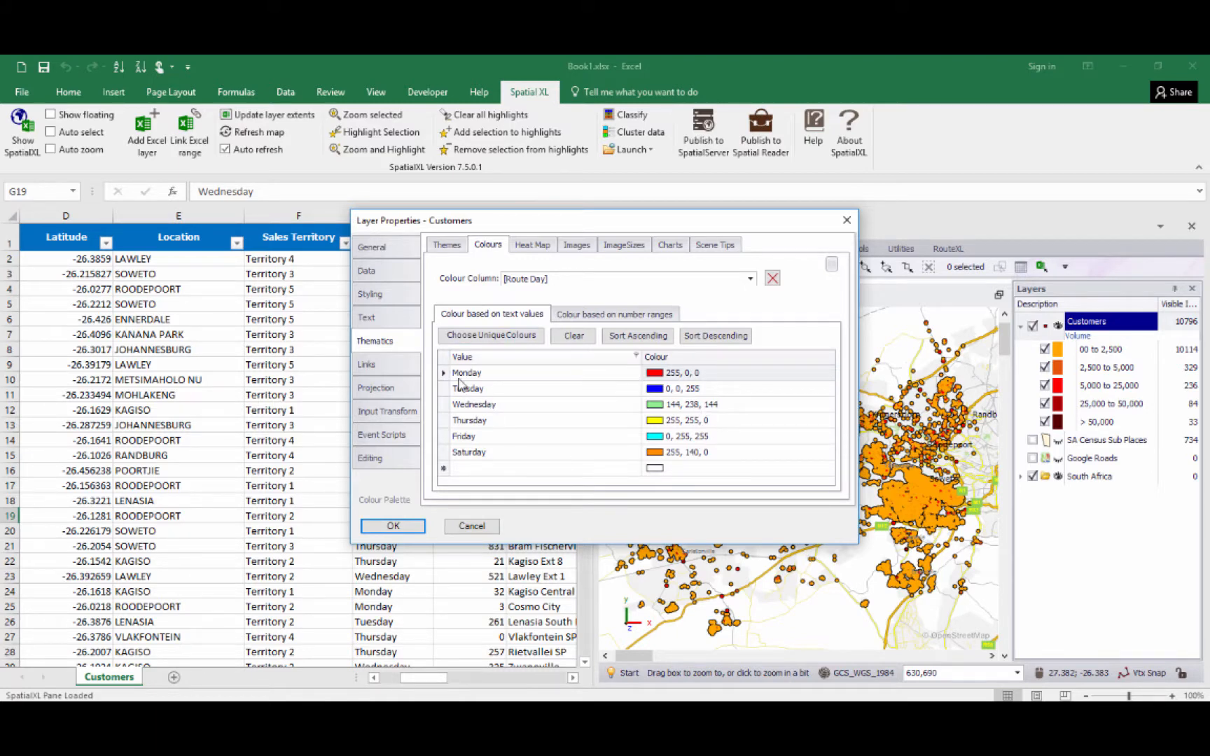
pyautogui.click(444, 245)
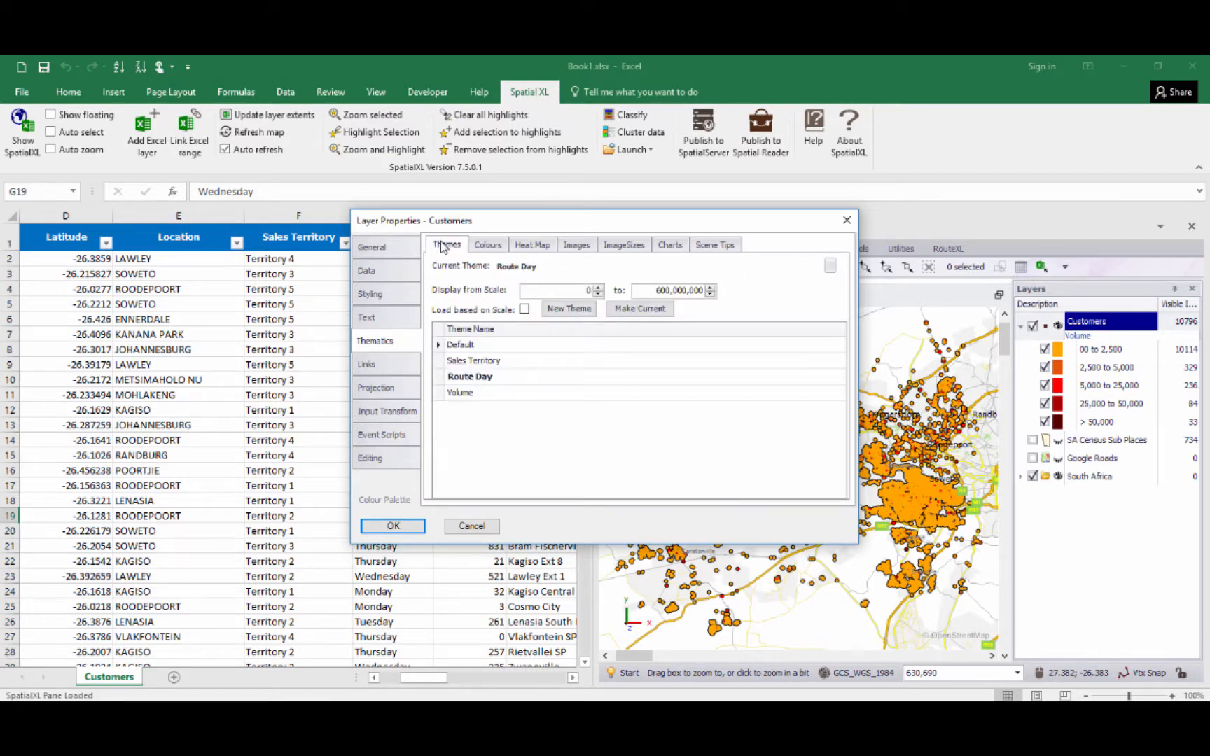
# Reorder the themes below Default as Volume, Route Day and Sales Territory, and check the Route Day theme's delete option without using it
pyautogui.click(444, 363)
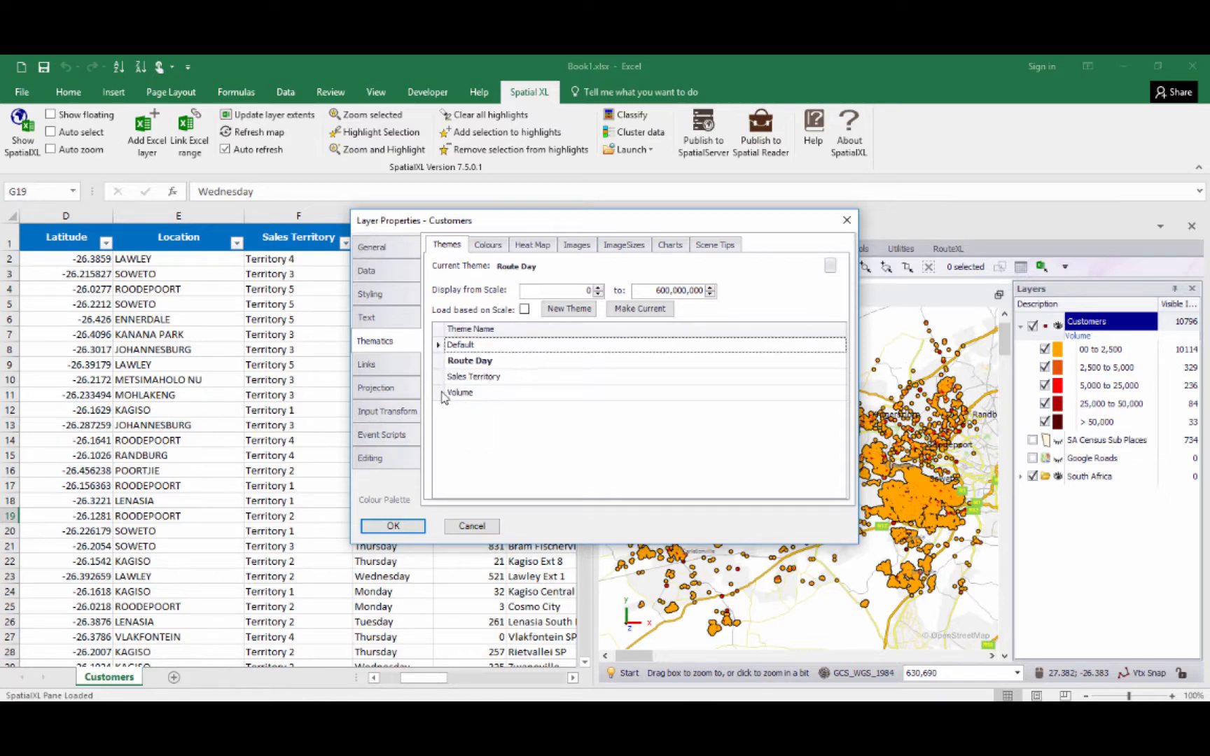
pyautogui.click(442, 394)
pyautogui.moveTo(440, 354); pyautogui.dragTo(439, 361)
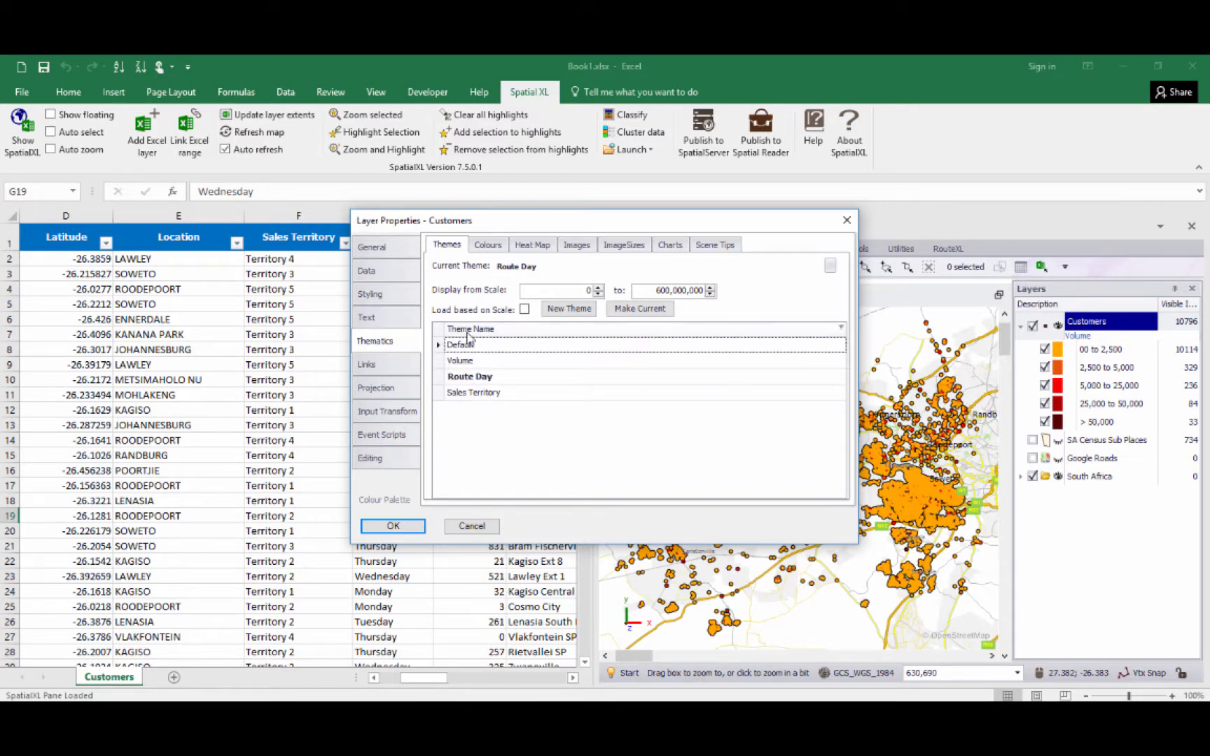
pyautogui.rightClick(444, 380)
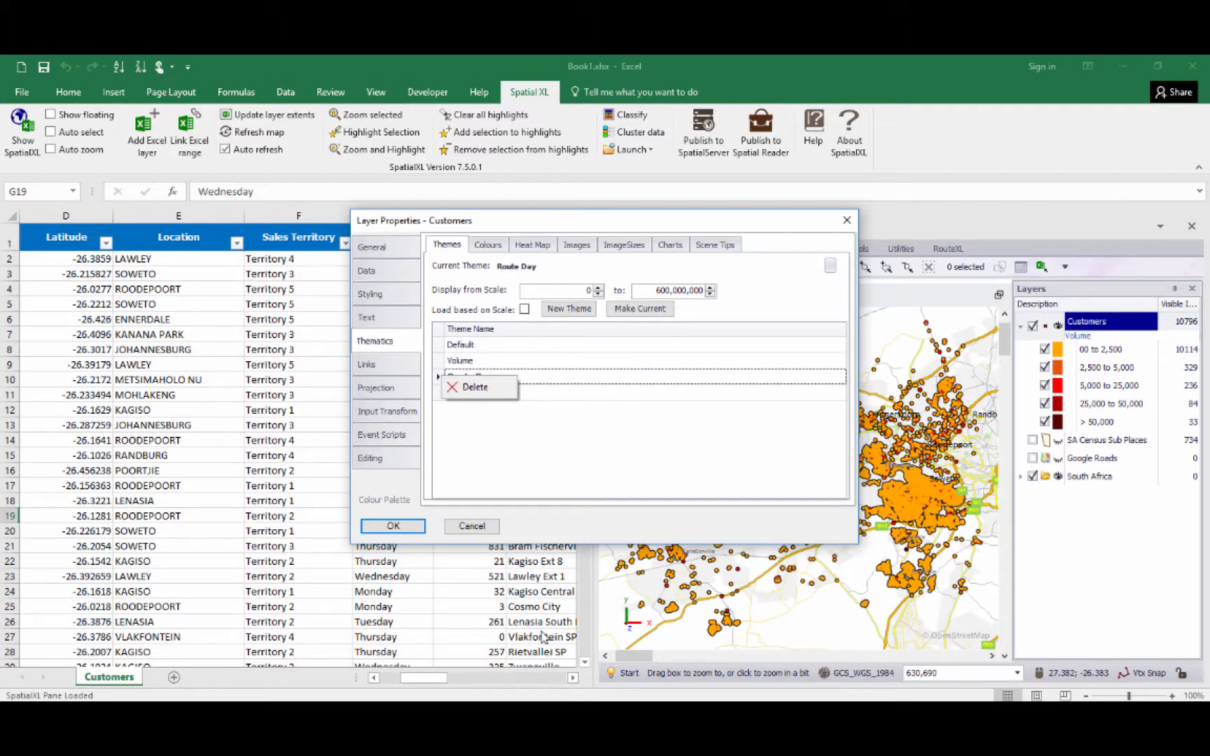
pyautogui.click(532, 496)
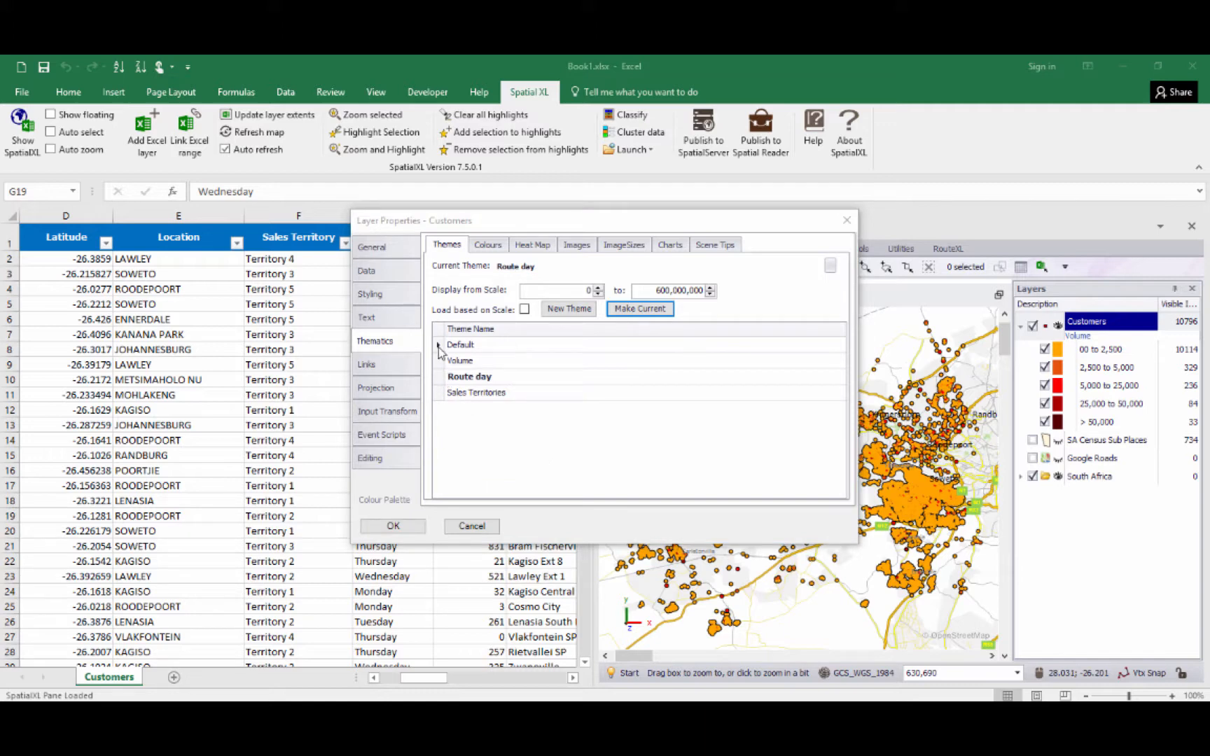
# Rename the current Route day theme as Routes
pyautogui.click(504, 377)
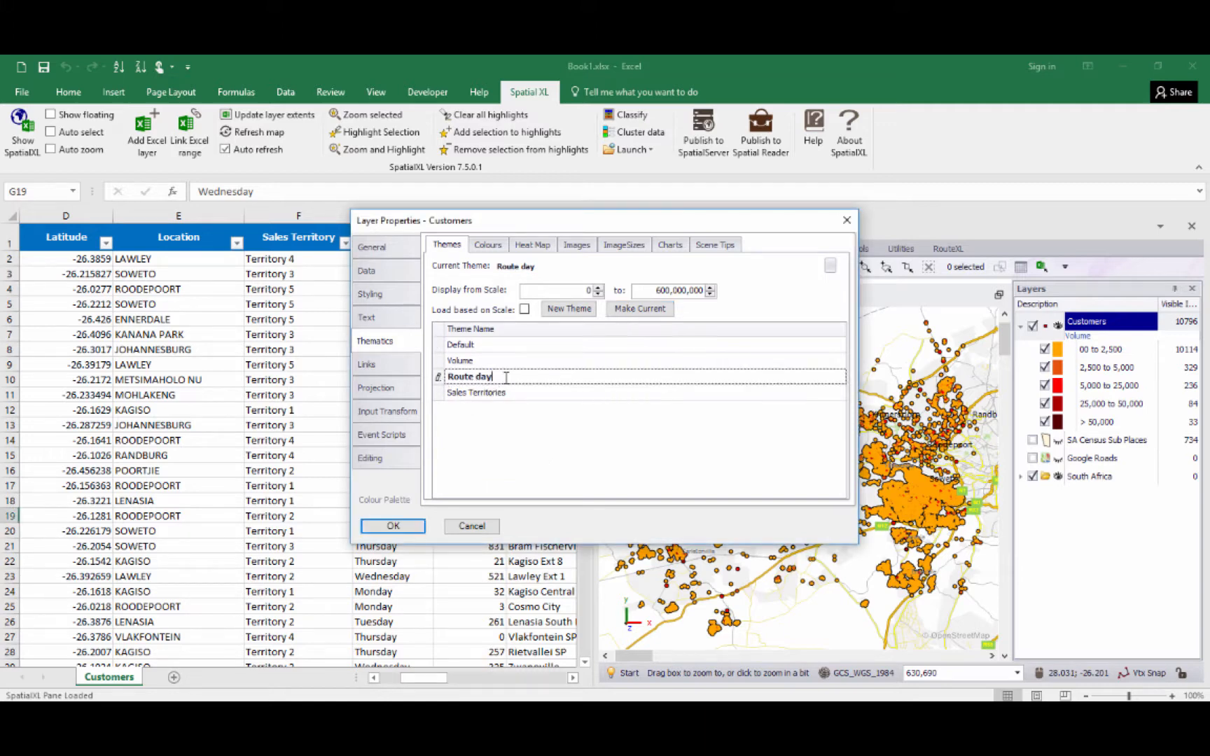
pyautogui.moveTo(506, 378); pyautogui.dragTo(445, 368)
pyautogui.write('Rou')
# Make the Sales Territories theme current and rename it as Sales Areas
pyautogui.click(450, 393)
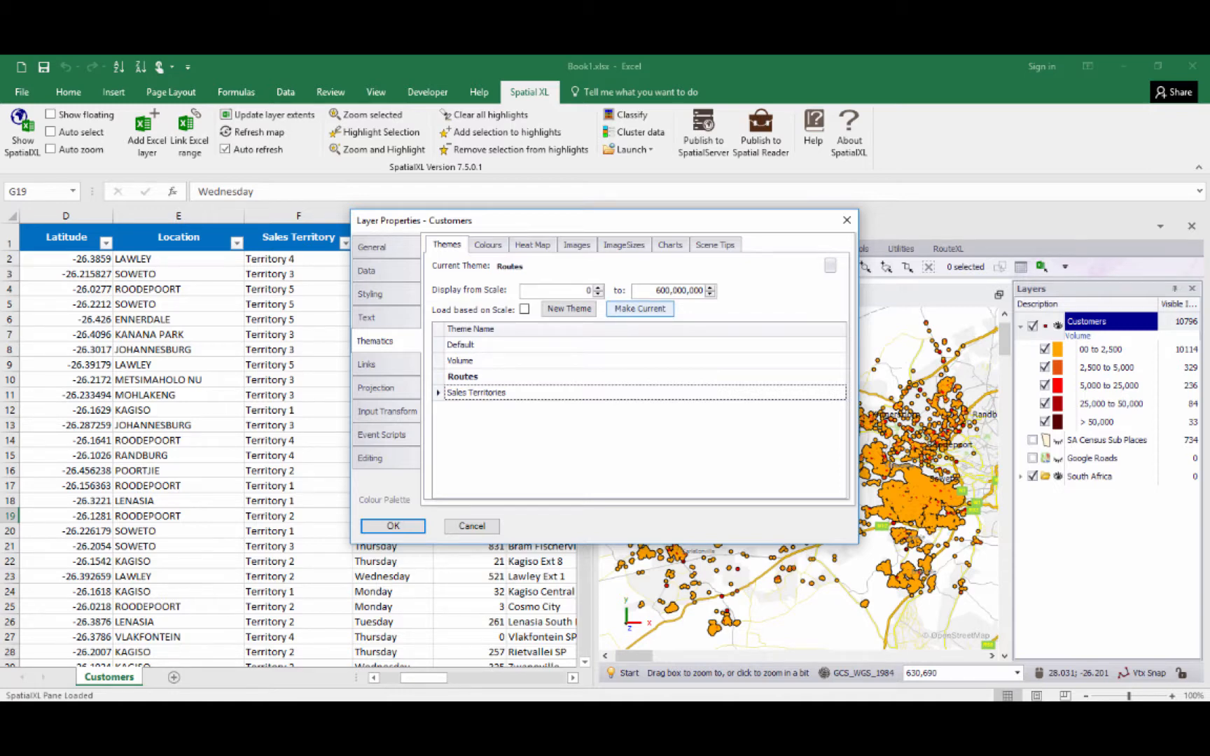
pyautogui.click(640, 308)
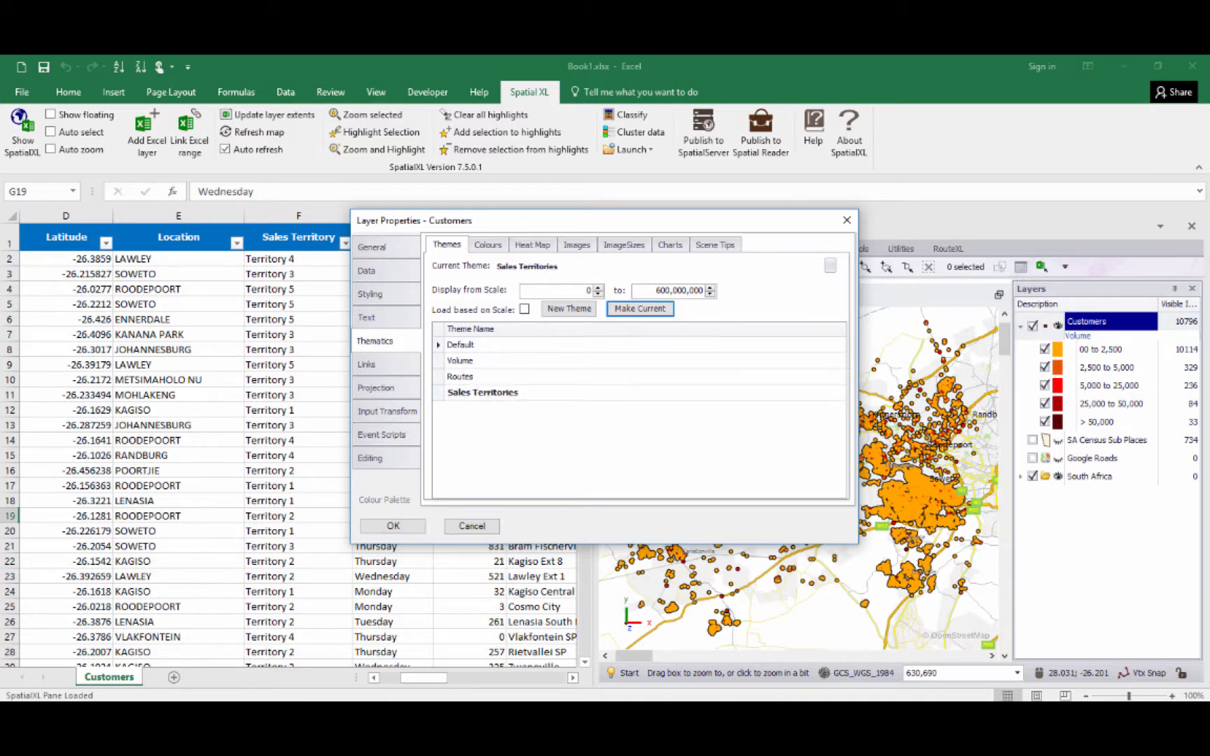
pyautogui.moveTo(527, 393); pyautogui.dragTo(488, 393)
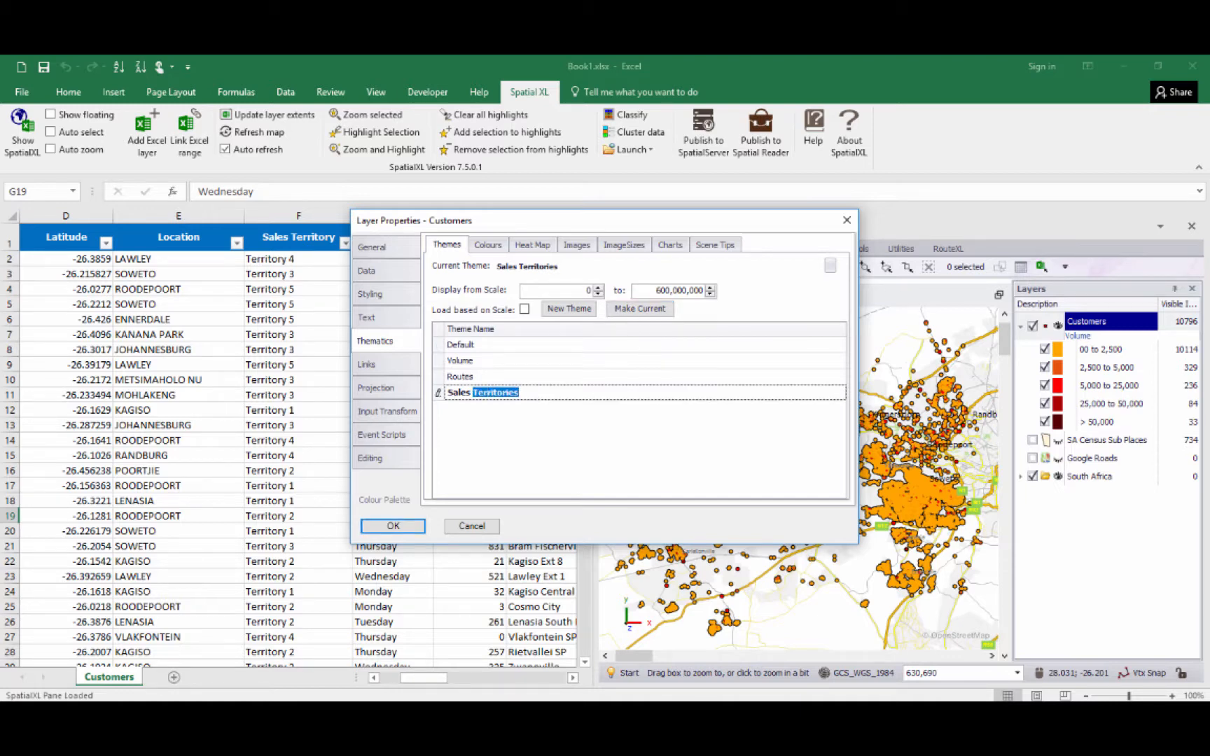
pyautogui.write('Areas')
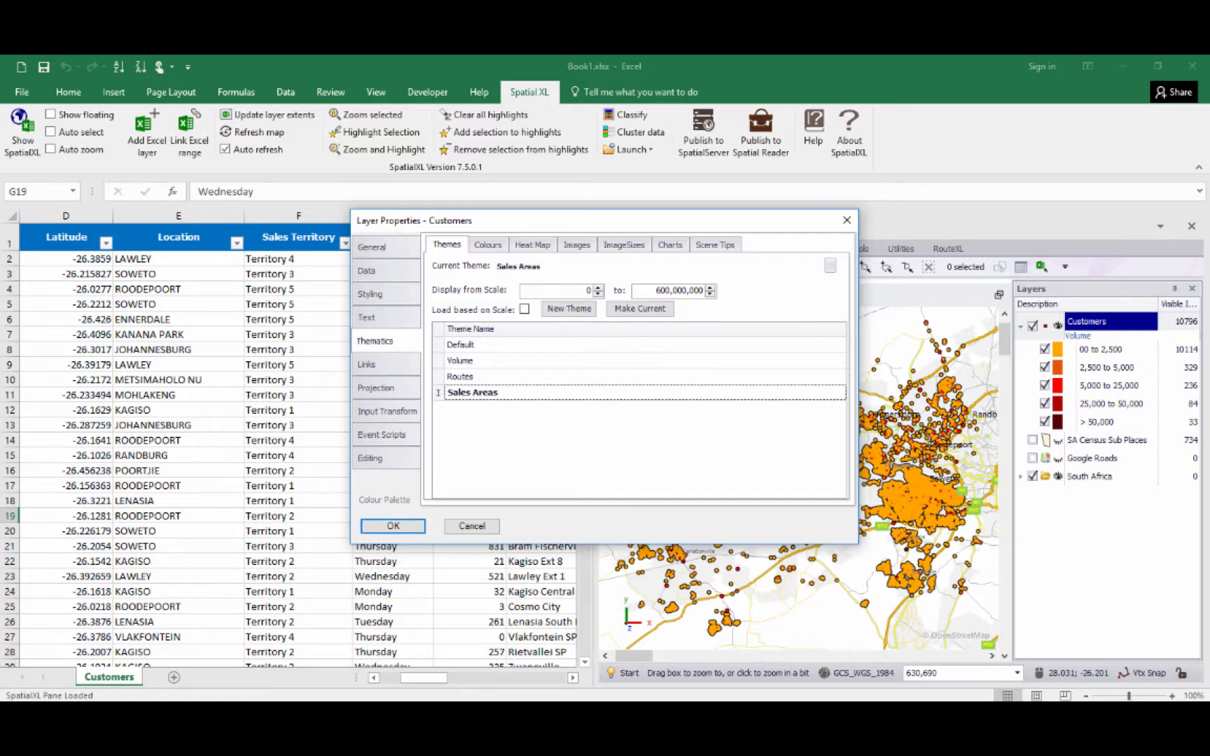